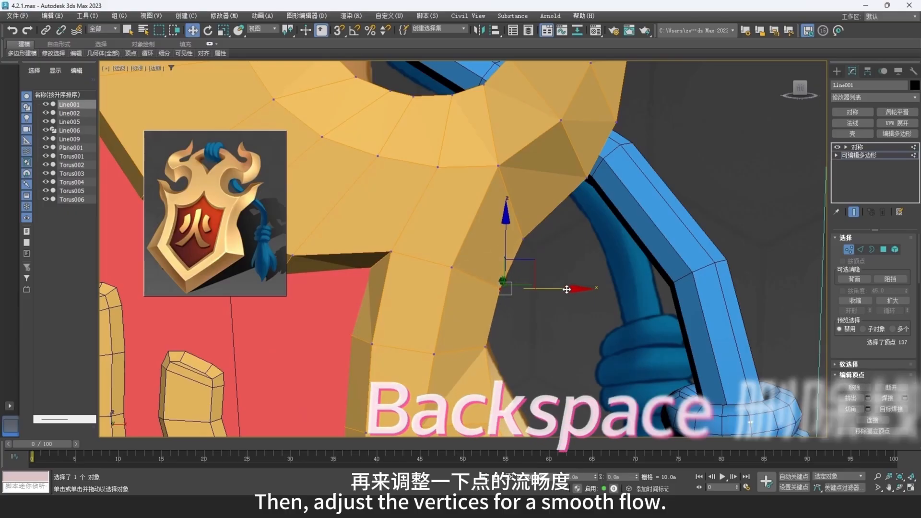
# - Move the outer-contour vertex beneath the frame's curled horn outward to smooth the edge flow
pyautogui.click(520, 234)
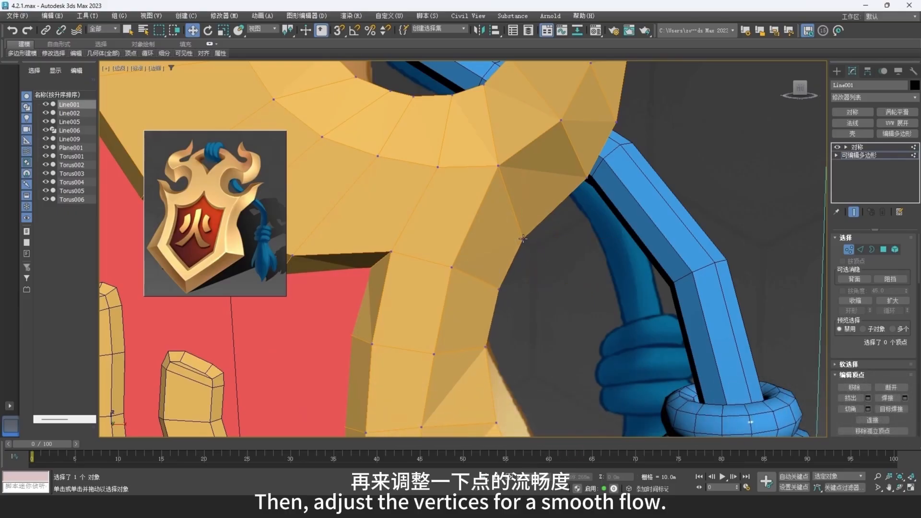
pyautogui.moveTo(550, 210); pyautogui.dragTo(558, 201)
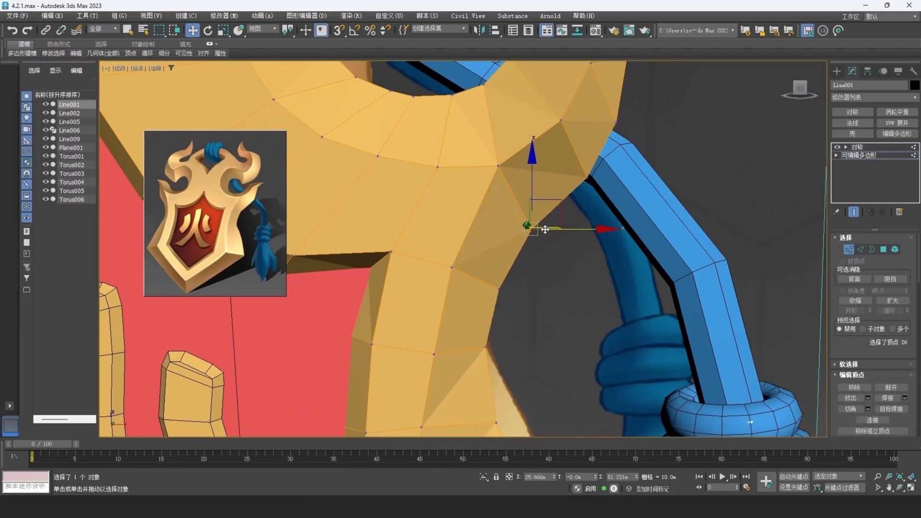
pyautogui.scroll(-5, 545, 230)
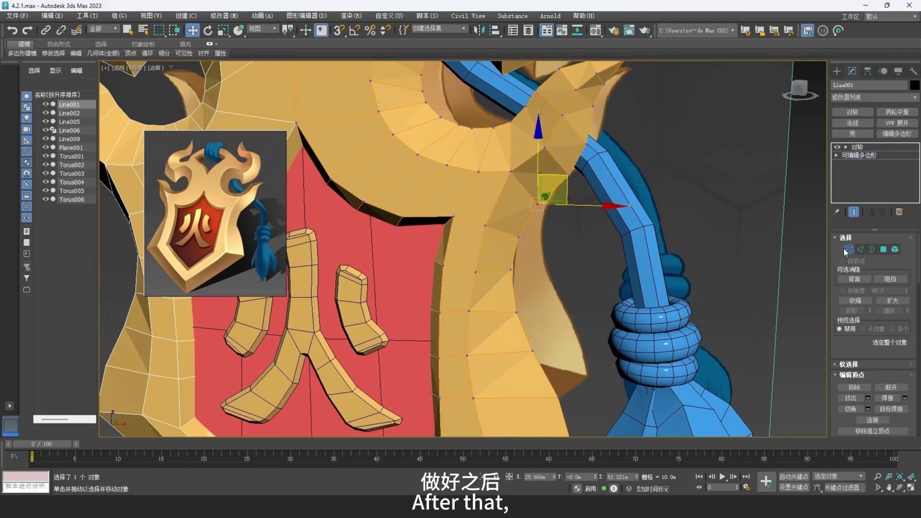
# - Leave vertex editing on the gold frame and add an Edit Poly modifier directly above its Editable Poly base
pyautogui.click(846, 251)
pyautogui.moveTo(596, 250)
pyautogui.mouseDown(button='middle')
pyautogui.moveTo(592, 237)
pyautogui.moveTo(605, 242)
pyautogui.mouseUp(button='middle')
pyautogui.scroll(-6, 592, 237)
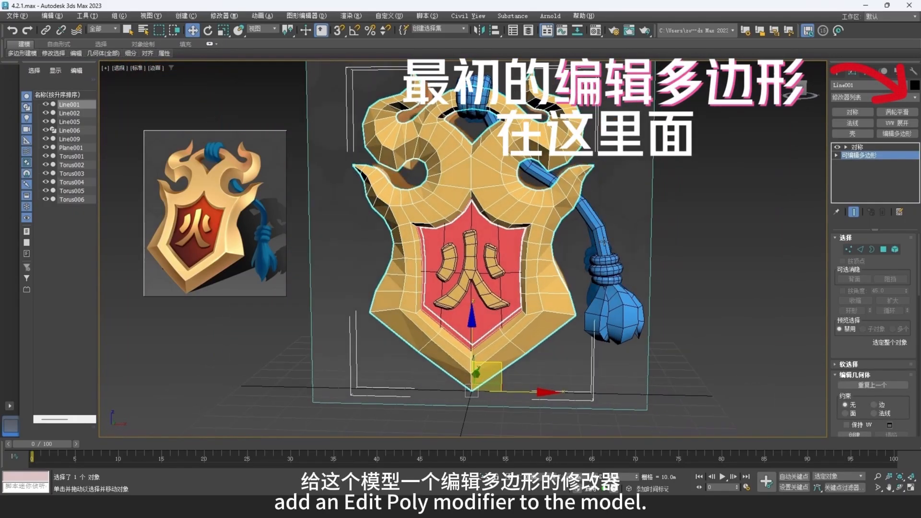
pyautogui.click(897, 133)
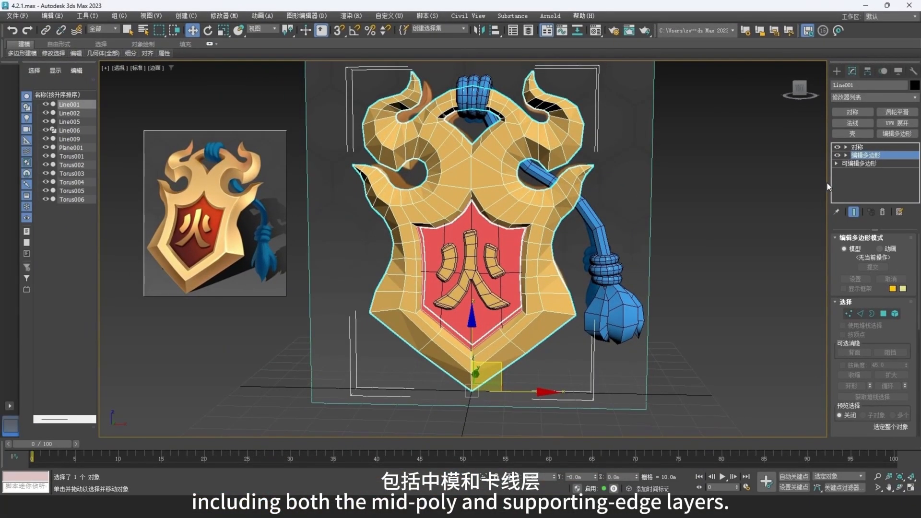
# - Widen the command panel to two columns and expand the modeling ribbon
pyautogui.moveTo(828, 186); pyautogui.dragTo(738, 184)
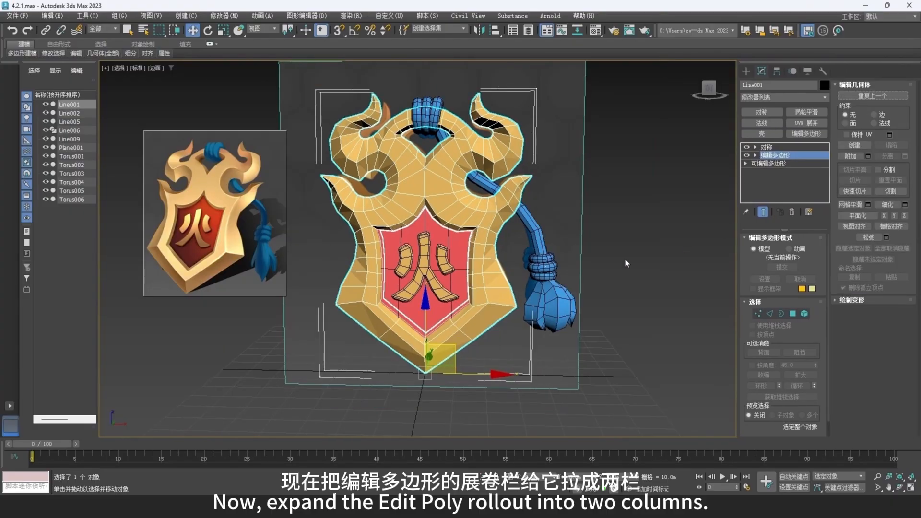
pyautogui.scroll(3, 462, 183)
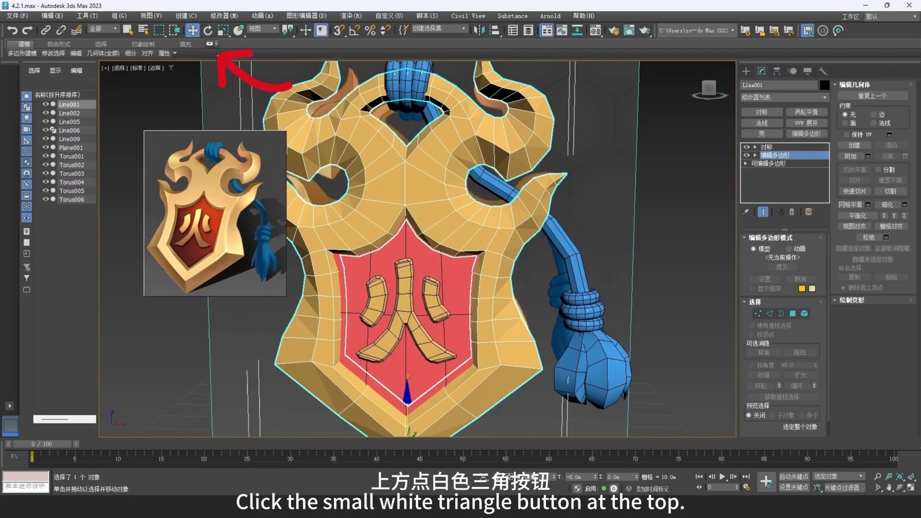
pyautogui.click(209, 44)
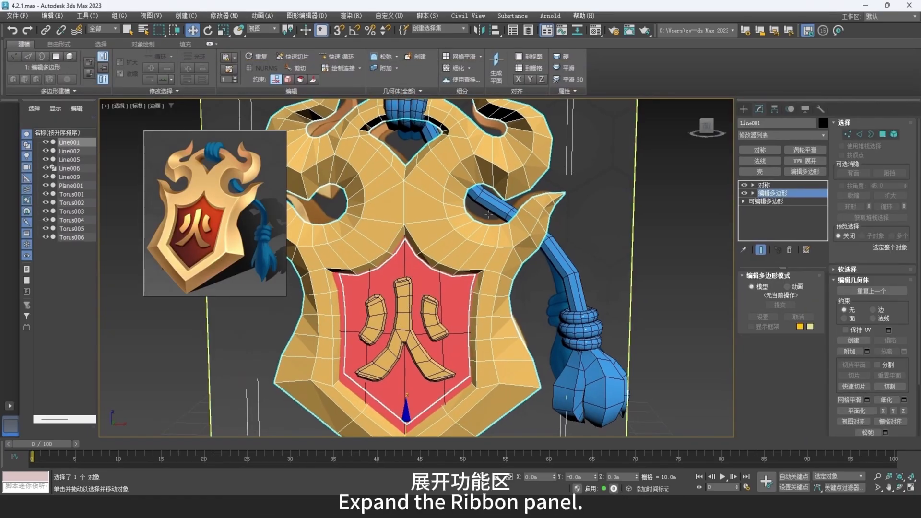
# - Add supporting edge loops with SwiftLoop on both sides of the ridge along the frame's upper curled horn
pyautogui.click(345, 56)
pyautogui.moveTo(509, 176); pyautogui.dragTo(515, 273, button='middle')
pyautogui.keyDown('alt'); pyautogui.moveTo(514, 274); pyautogui.dragTo(461, 290, button='middle'); pyautogui.keyUp('alt')
pyautogui.scroll(4, 461, 278)
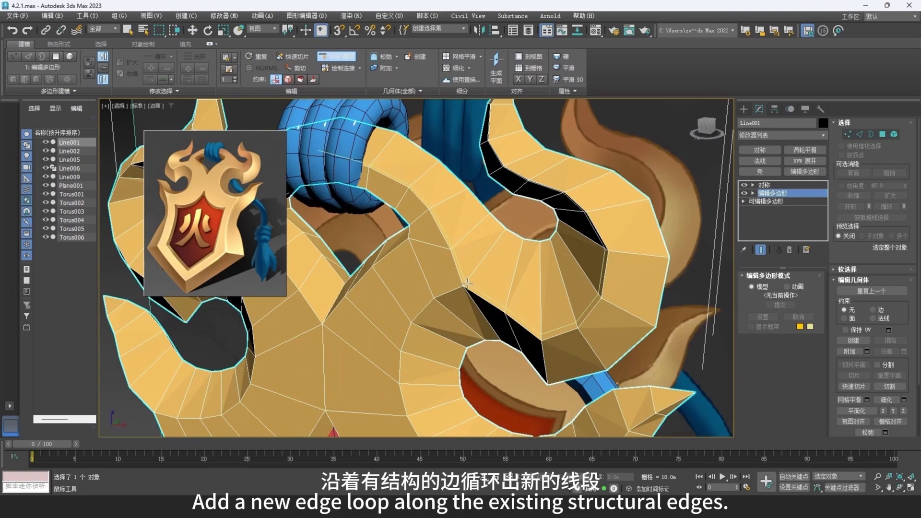
pyautogui.click(469, 281)
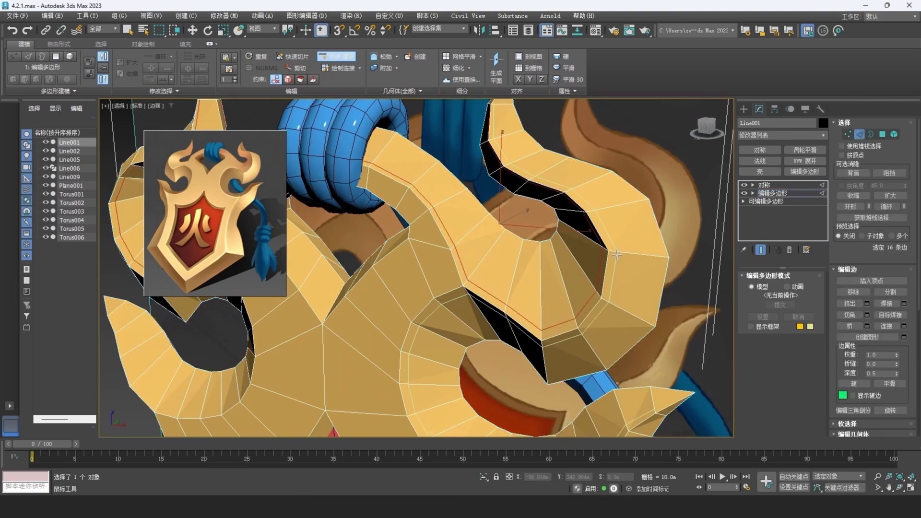
pyautogui.click(616, 255)
pyautogui.keyDown('alt'); pyautogui.moveTo(391, 281); pyautogui.dragTo(494, 207, button='middle'); pyautogui.keyUp('alt')
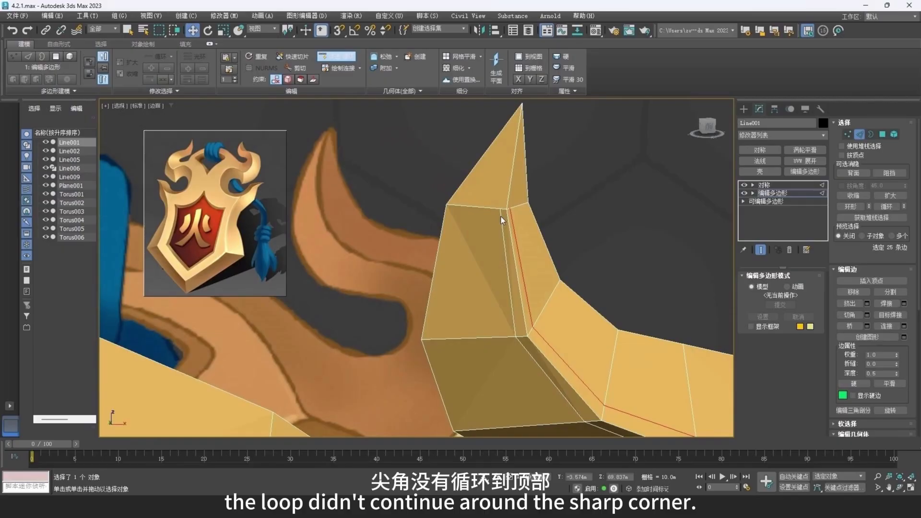
# - Cut new edges at the upper horn's sharp corner to continue the supporting loop up to the tip
pyautogui.press('1')
pyautogui.hotkey('alt', 'c')
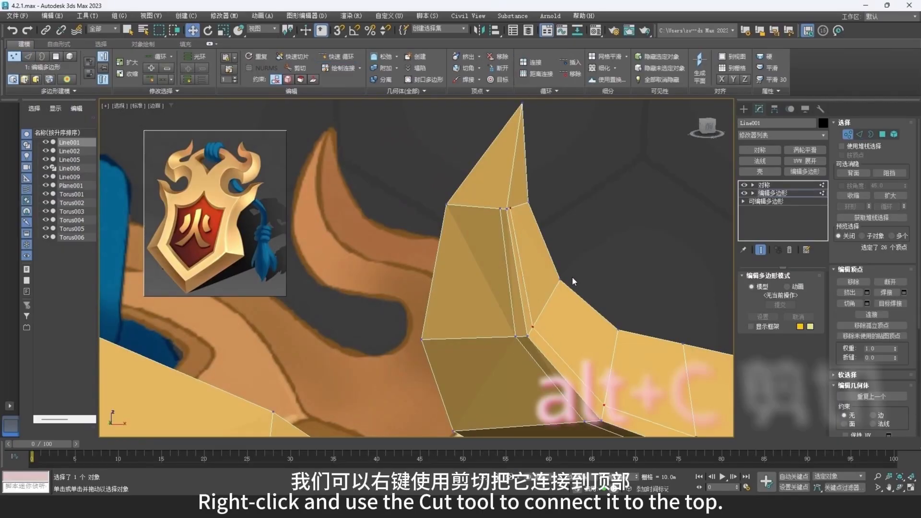
pyautogui.rightClick(573, 277)
pyautogui.click(545, 208)
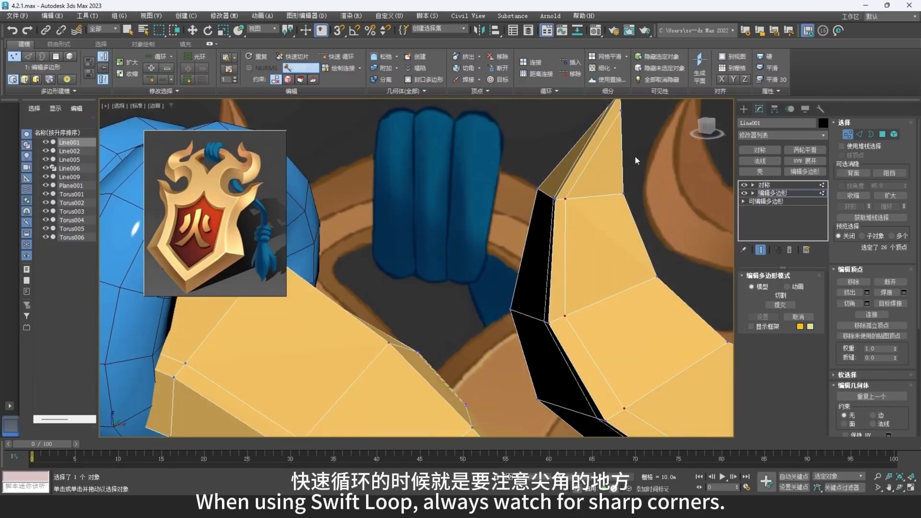
# - Cut an edge from the hard corner below the upper horn down to the contour to reroute the supporting edges
pyautogui.scroll(-6, 636, 161)
pyautogui.keyDown('alt'); pyautogui.moveTo(637, 161); pyautogui.dragTo(559, 298, button='middle'); pyautogui.keyUp('alt')
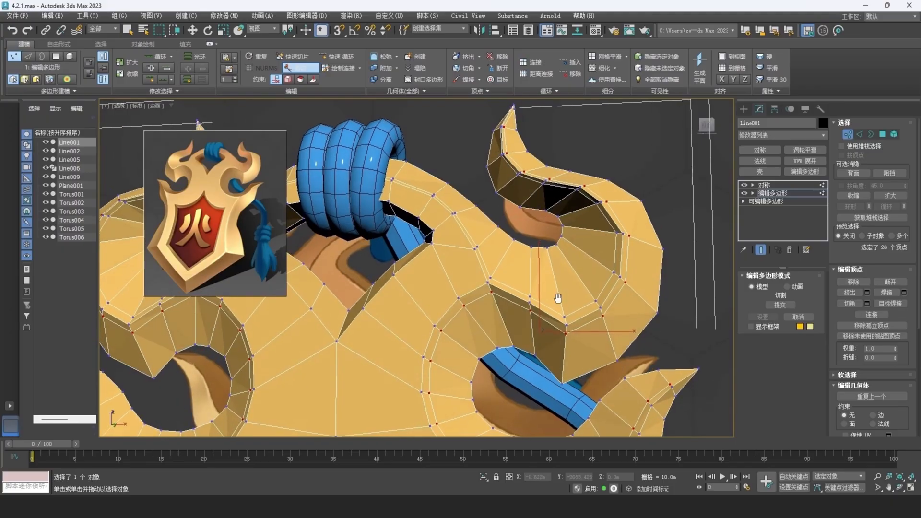
pyautogui.scroll(5, 558, 298)
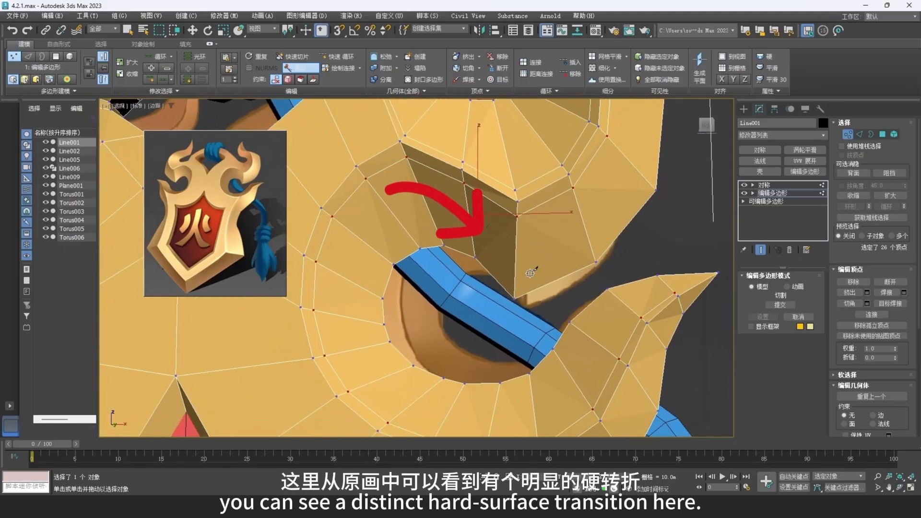
pyautogui.scroll(2, 531, 274)
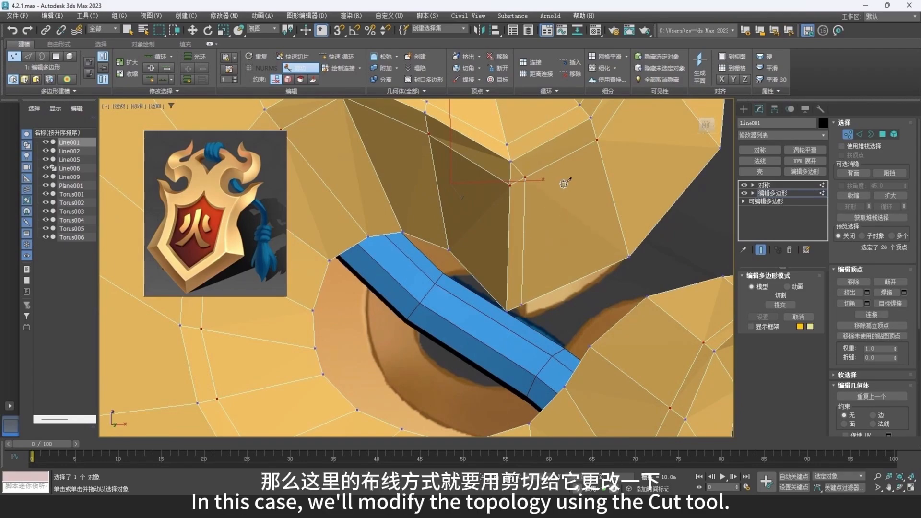
pyautogui.keyDown('alt'); pyautogui.moveTo(487, 272); pyautogui.dragTo(523, 158, button='middle'); pyautogui.keyUp('alt')
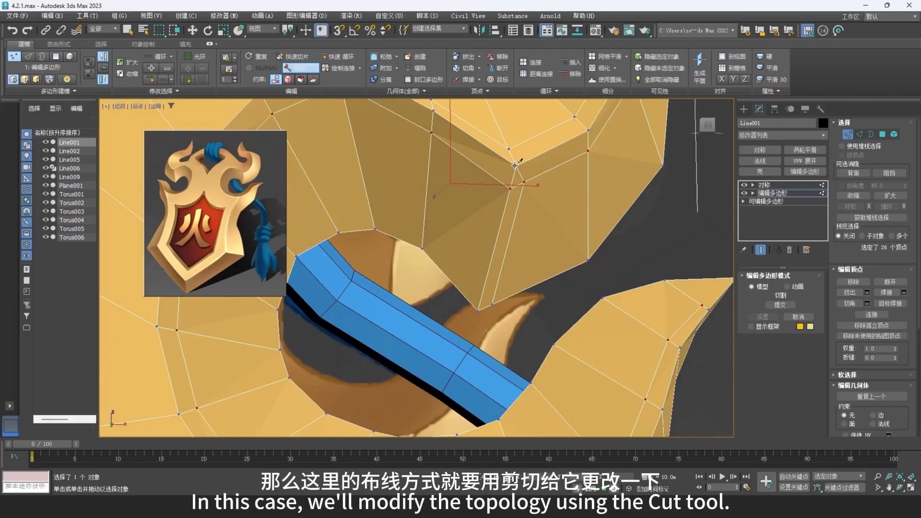
pyautogui.click(466, 297)
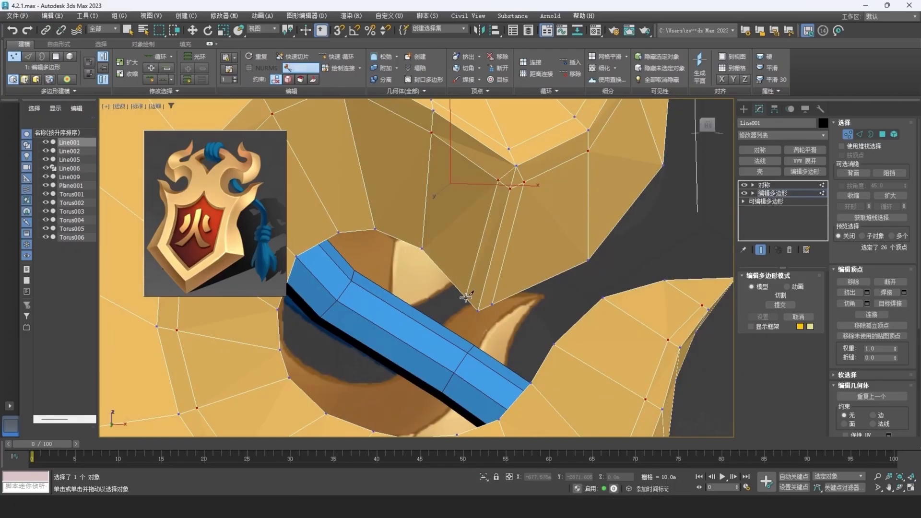
pyautogui.rightClick(536, 291)
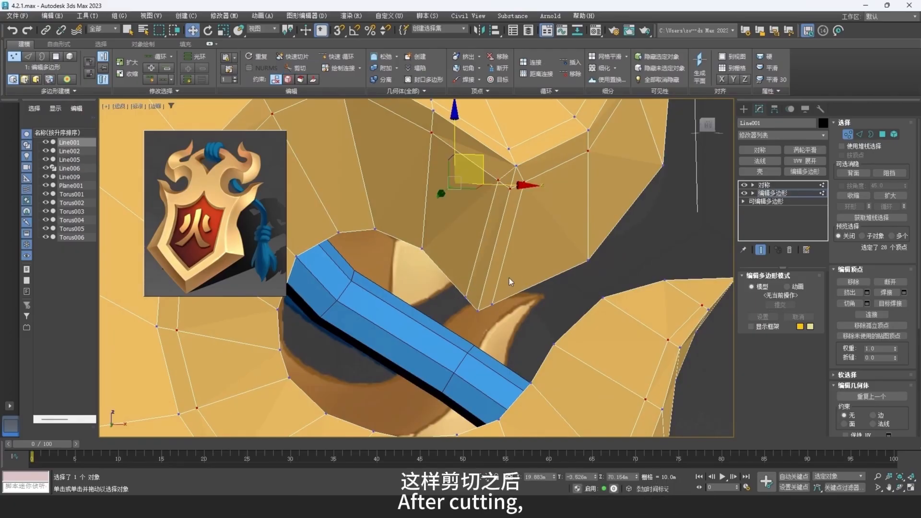
# - Remove the two small middle edges at the hard corner together with their vertices
pyautogui.press('2')
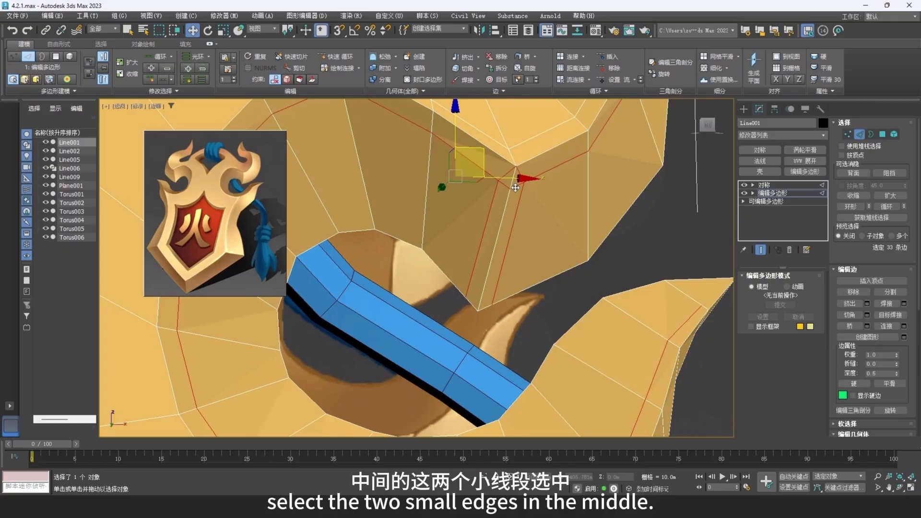
pyautogui.click(515, 186)
pyautogui.keyDown('ctrl'); pyautogui.click(505, 186); pyautogui.keyUp('ctrl')
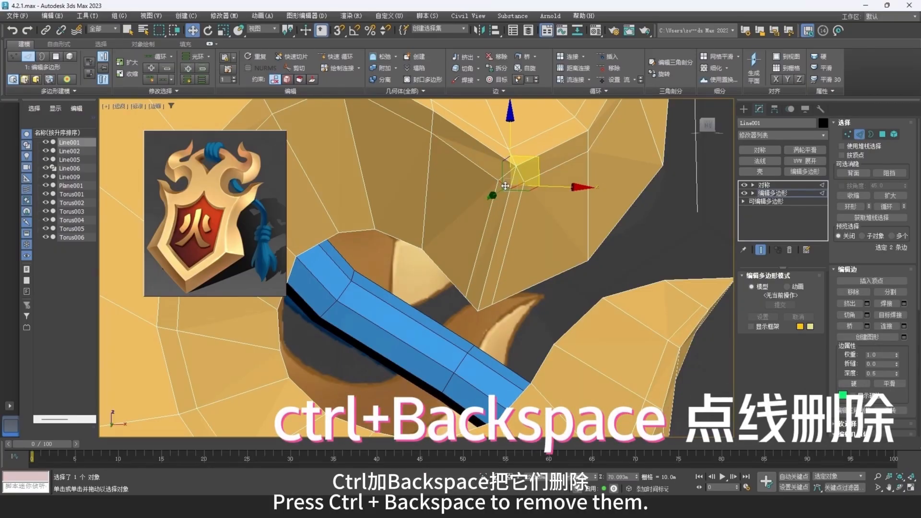
pyautogui.hotkey('ctrl', 'BackSpace')
pyautogui.keyDown('alt'); pyautogui.moveTo(534, 210); pyautogui.dragTo(527, 206, button='middle'); pyautogui.keyUp('alt')
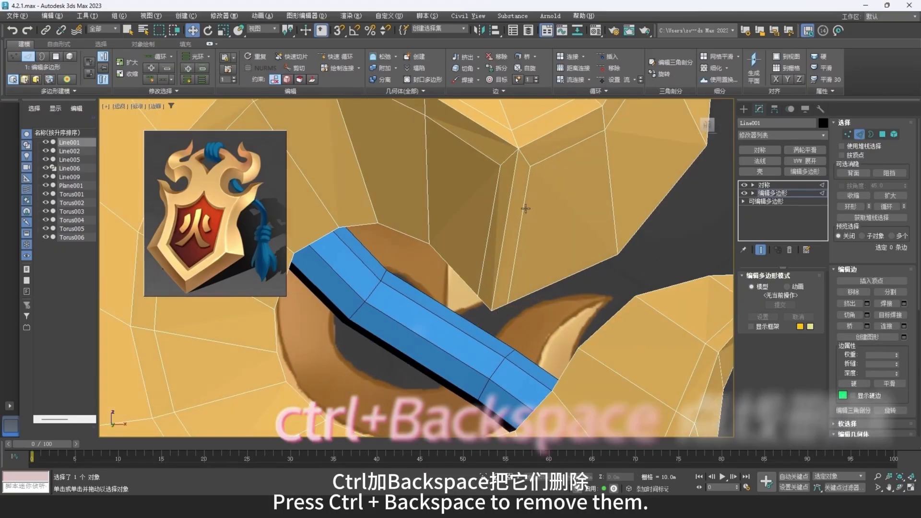
# - Select the polygons around the hard corner to check that they are quads, and leave polygon editing
pyautogui.press('4')
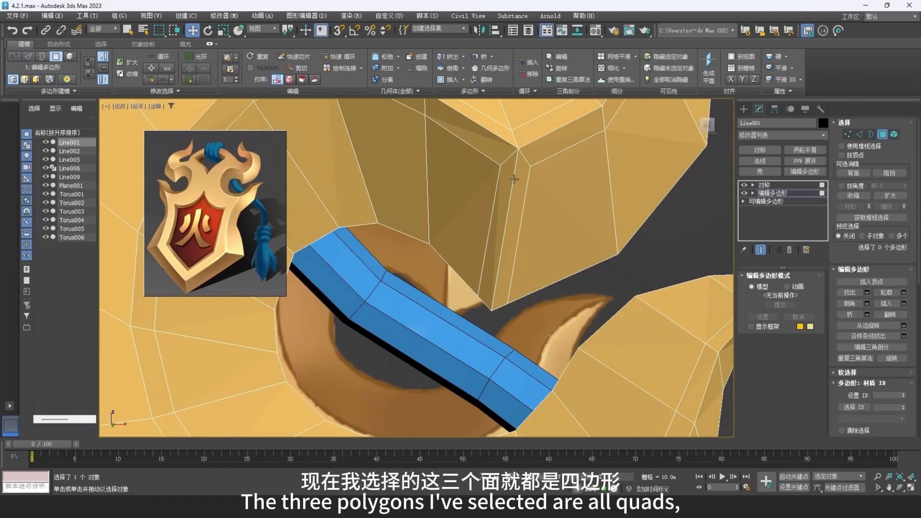
pyautogui.click(517, 186)
pyautogui.click(560, 204)
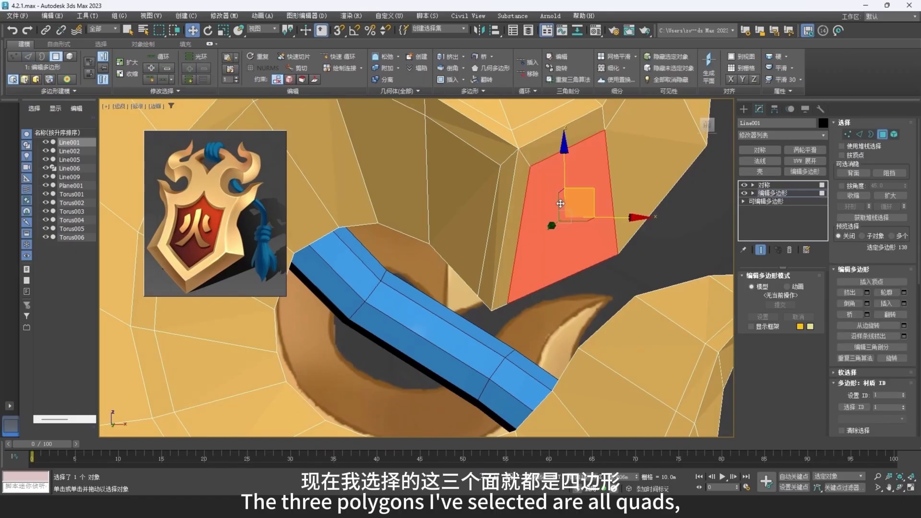
pyautogui.click(882, 135)
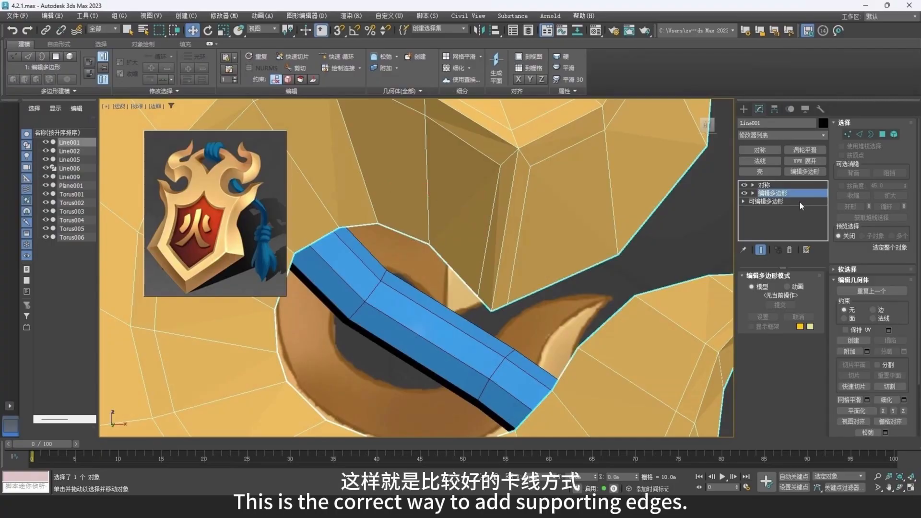
# - Apply a TurboSmooth modifier to the frame and move it above Symmetry to the top of the modifier stack
pyautogui.click(807, 150)
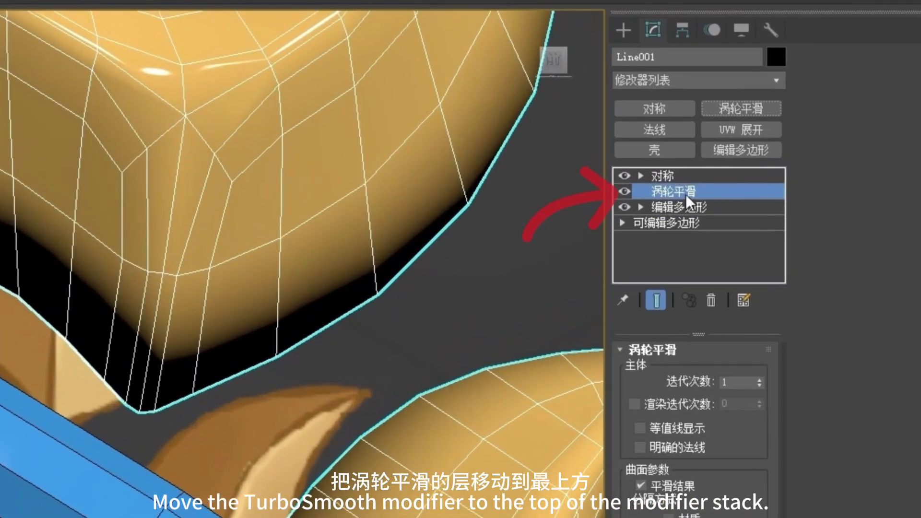
pyautogui.moveTo(779, 193); pyautogui.dragTo(779, 189)
pyautogui.moveTo(691, 185); pyautogui.dragTo(692, 176)
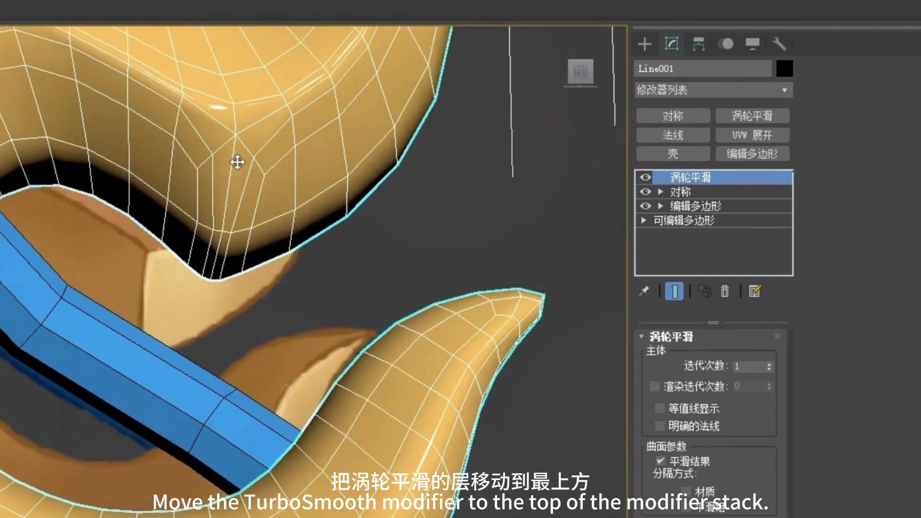
pyautogui.scroll(-2, 237, 162)
pyautogui.moveTo(262, 218); pyautogui.dragTo(242, 232, button='middle')
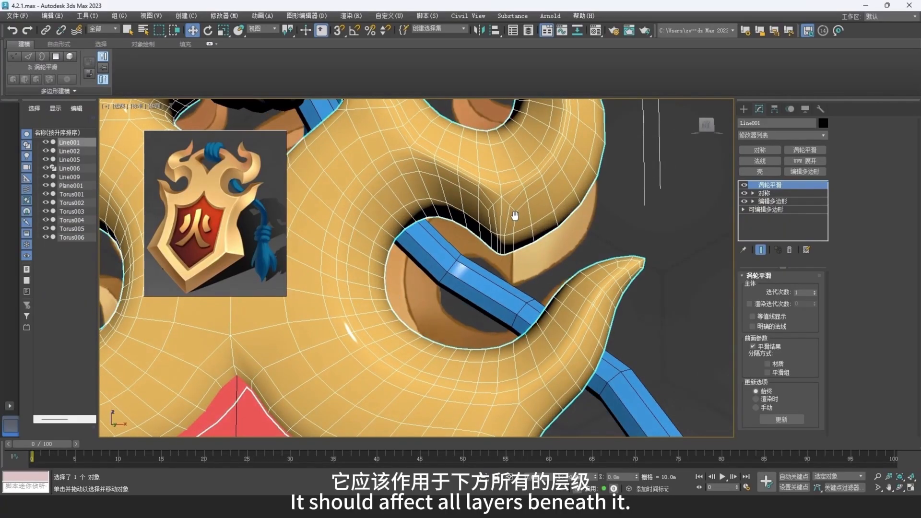
# - Hide the TurboSmooth effect and, in the Edit Poly layer, cut the supporting edge through to the side horn's tip
pyautogui.click(744, 185)
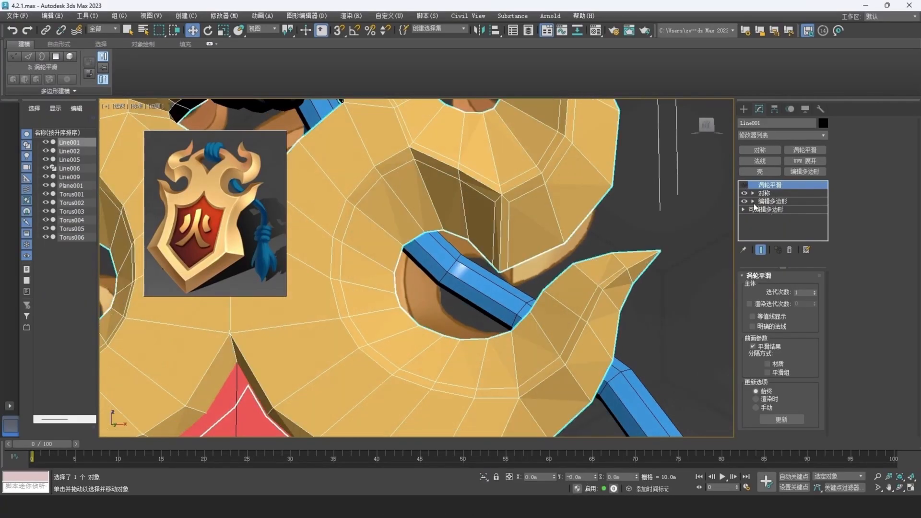
pyautogui.click(773, 201)
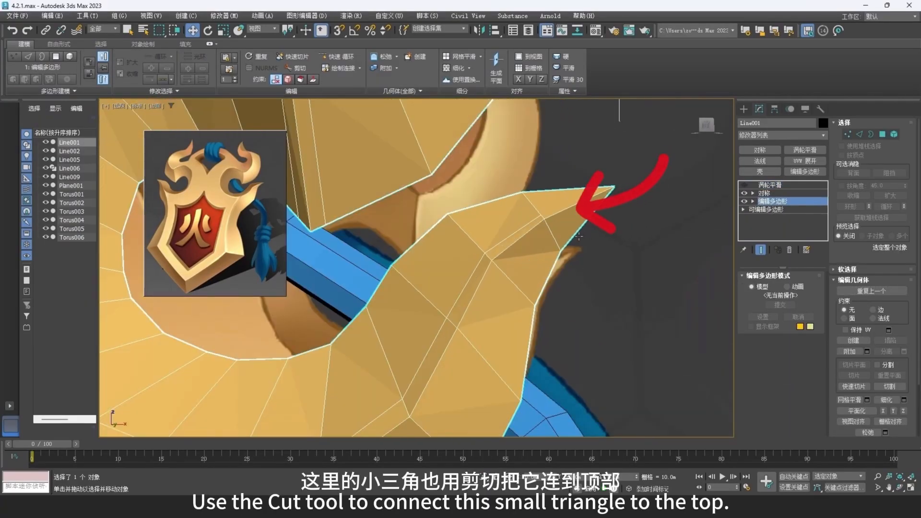
pyautogui.press('1')
pyautogui.rightClick(619, 265)
pyautogui.click(601, 193)
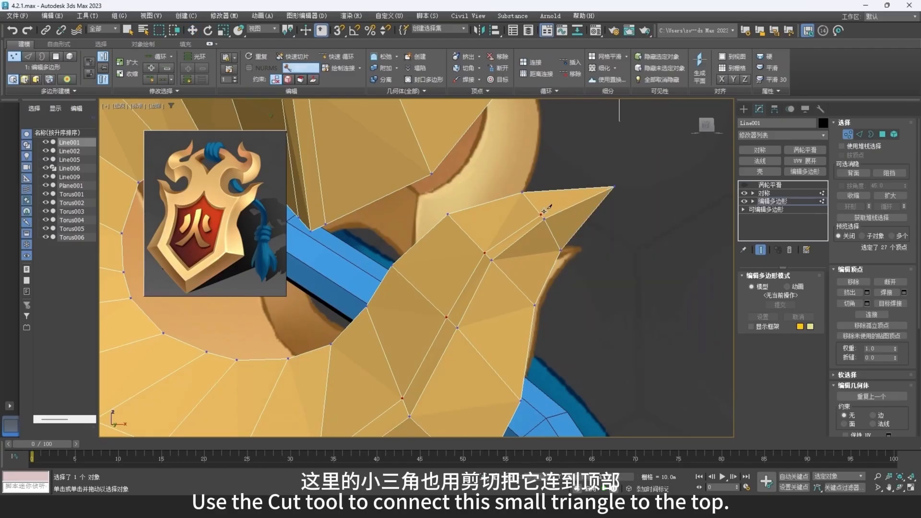
pyautogui.click(540, 213)
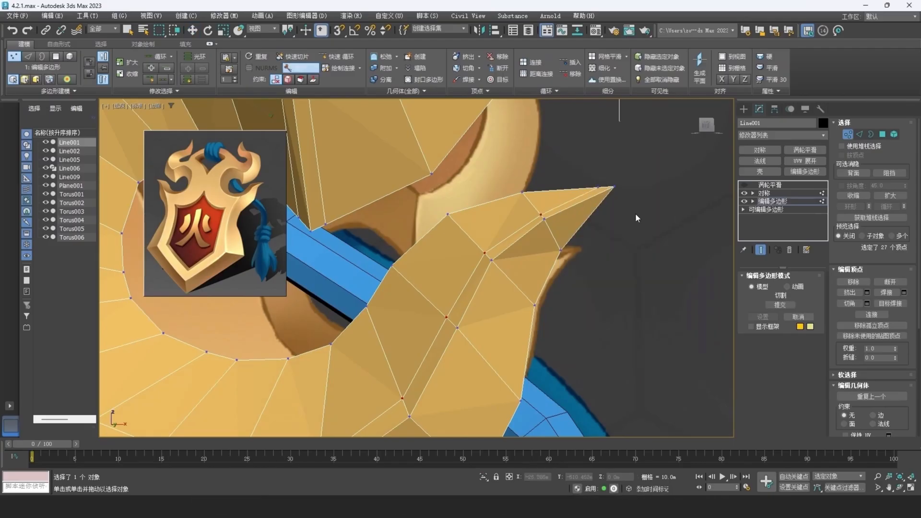
pyautogui.scroll(-4, 557, 235)
pyautogui.moveTo(506, 288); pyautogui.dragTo(531, 255, button='middle')
pyautogui.scroll(-2, 525, 261)
pyautogui.press('w')
# - Add a SwiftLoop supporting edge along the front edge of the heart-shaped opening beneath the rope wrap
pyautogui.moveTo(437, 179); pyautogui.dragTo(442, 182, button='middle')
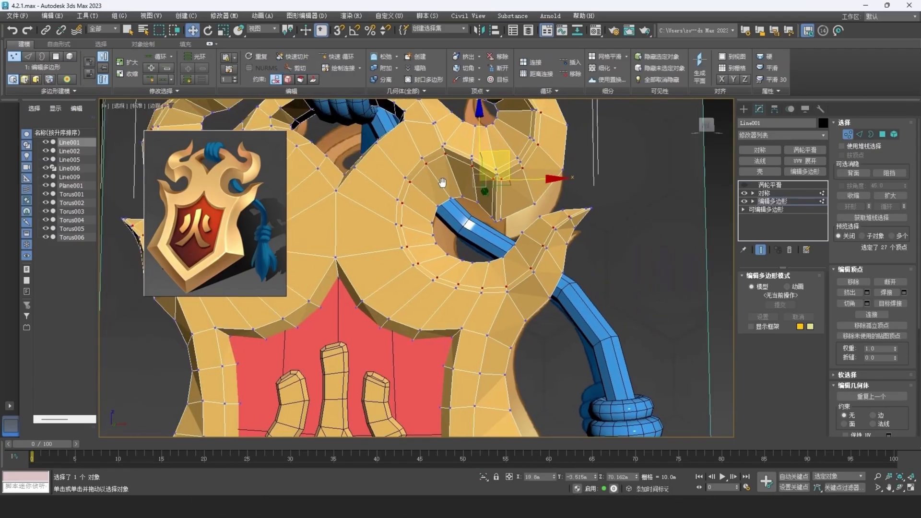
pyautogui.scroll(-3, 442, 182)
pyautogui.moveTo(494, 239); pyautogui.dragTo(493, 251, button='middle')
pyautogui.click(336, 57)
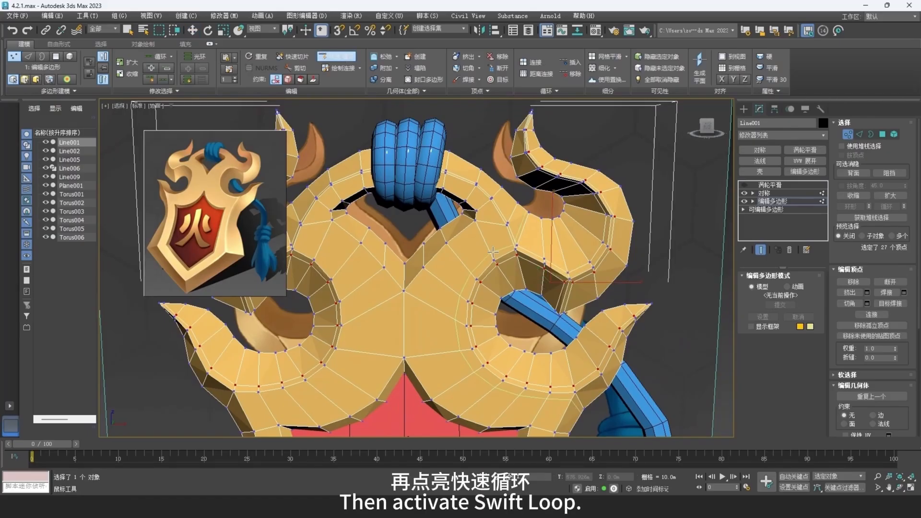
pyautogui.scroll(5, 493, 251)
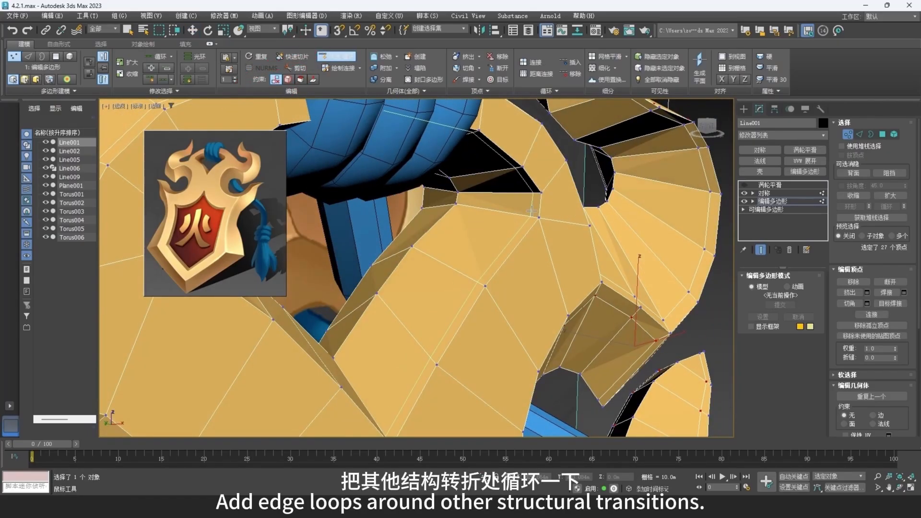
pyautogui.click(468, 208)
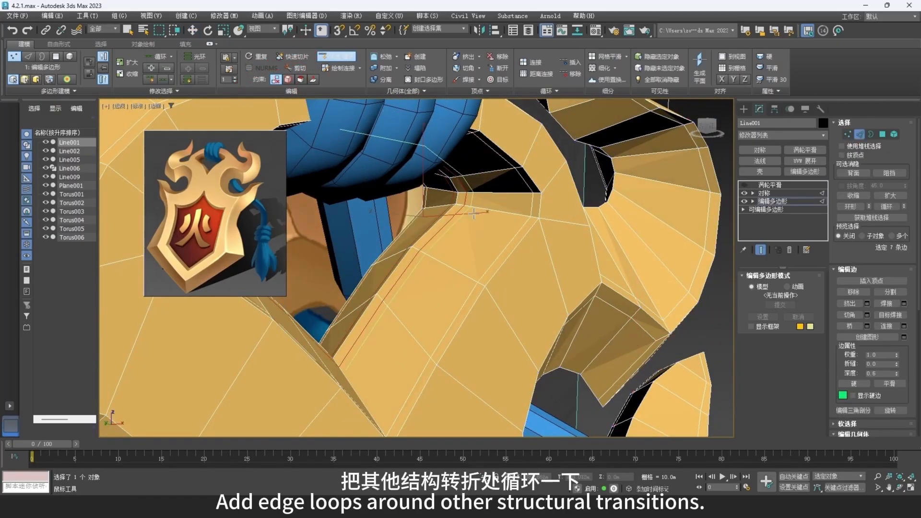
# - Add further SwiftLoop supporting edges through the frame beside the upper corner of the heart-shaped opening
pyautogui.scroll(-2, 474, 213)
pyautogui.keyDown('alt'); pyautogui.moveTo(509, 221); pyautogui.dragTo(472, 217, button='middle'); pyautogui.keyUp('alt')
pyautogui.click(524, 214)
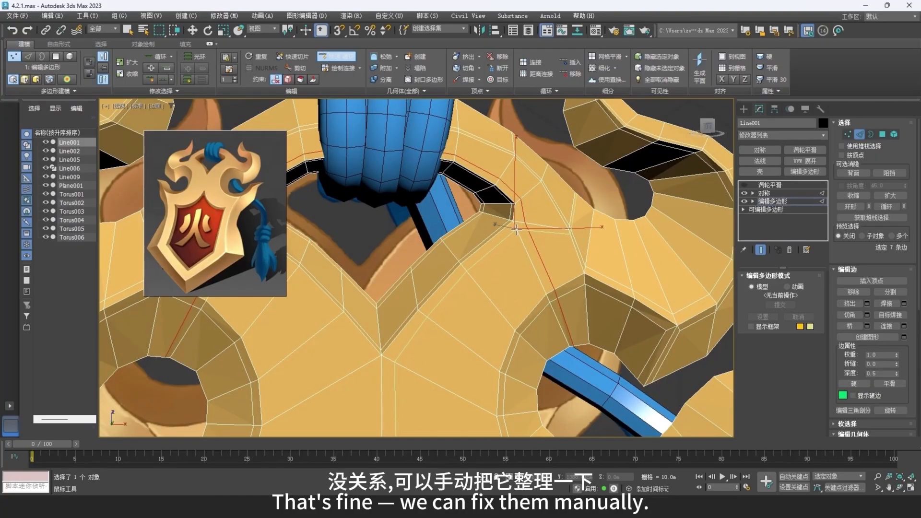
pyautogui.click(517, 229)
pyautogui.scroll(3, 519, 231)
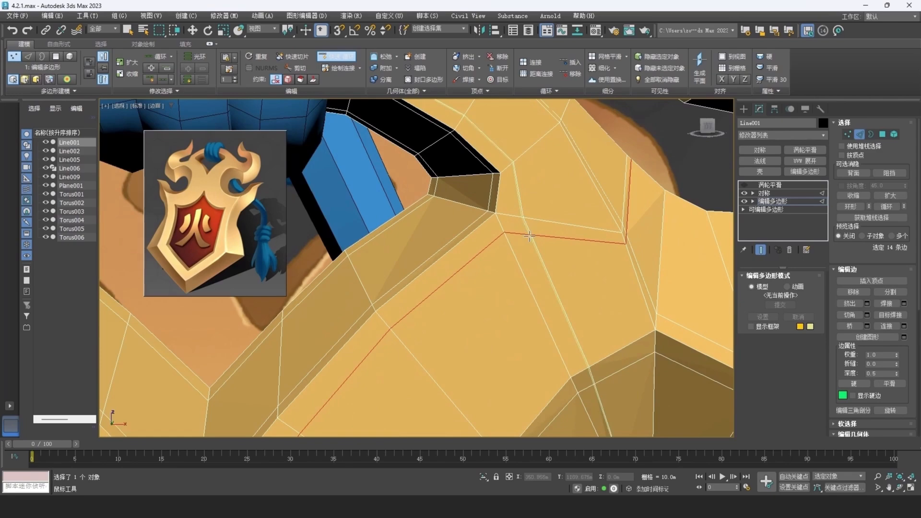
# - Collapse the two diagonal vertices where the supporting loops cross near the opening's corner into a single vertex
pyautogui.press('1')
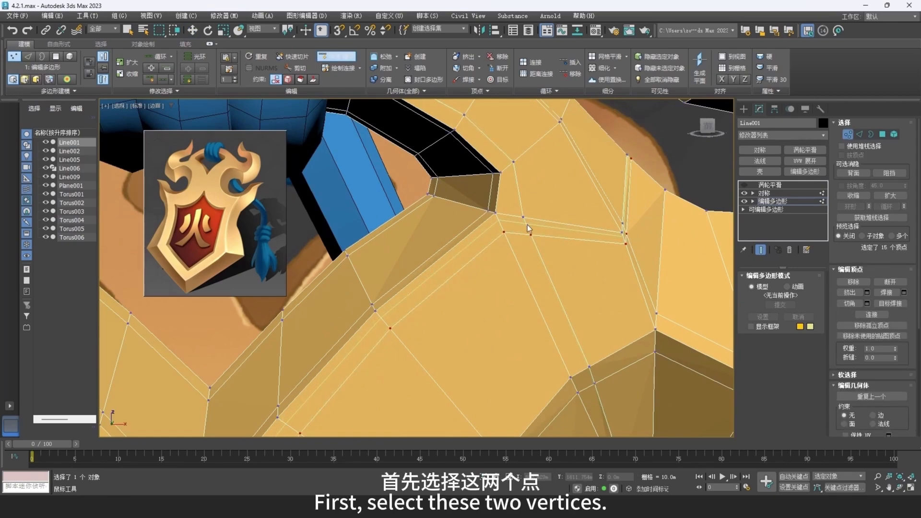
pyautogui.press('w')
pyautogui.click(523, 217)
pyautogui.keyDown('ctrl'); pyautogui.click(504, 233); pyautogui.keyUp('ctrl')
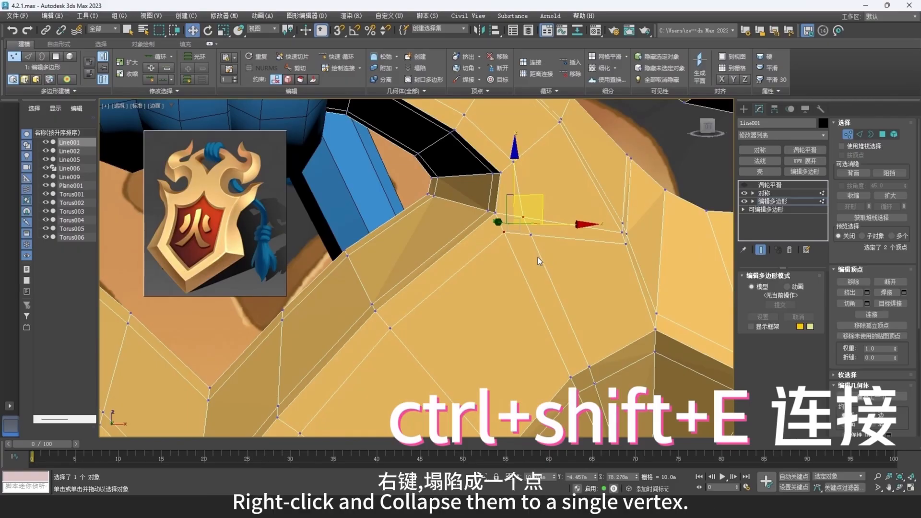
pyautogui.rightClick(560, 269)
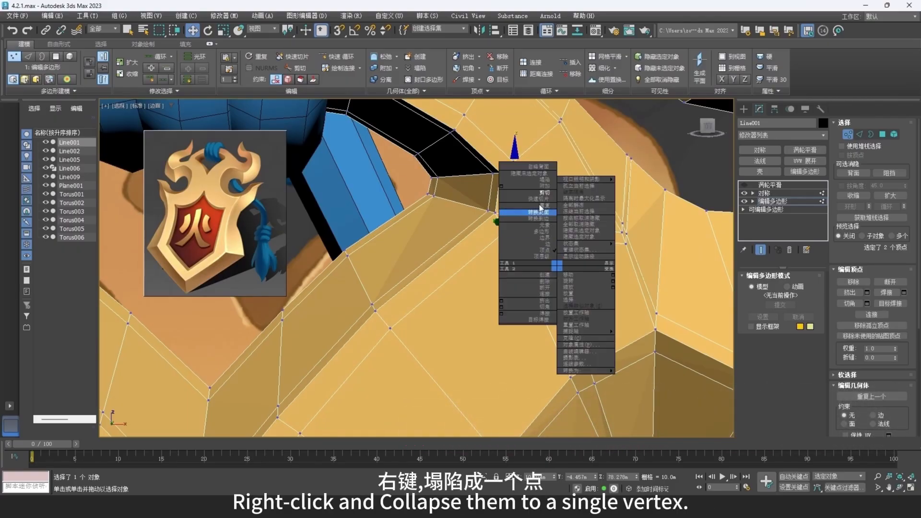
pyautogui.click(548, 179)
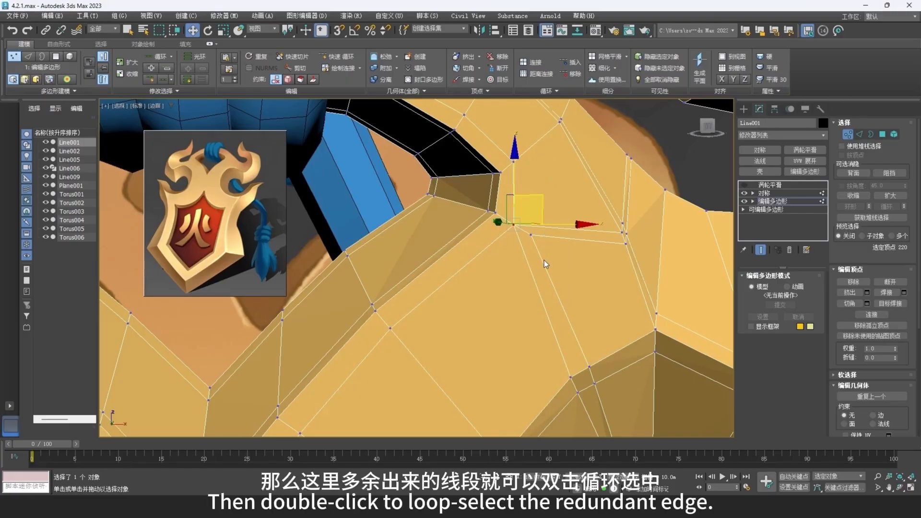
# - Remove the redundant edge loops leading from the collapsed vertex together with their vertices, and check the remaining corner vertex
pyautogui.moveTo(541, 260); pyautogui.dragTo(519, 198, button='middle')
pyautogui.press('2')
pyautogui.doubleClick(508, 258)
pyautogui.keyDown('ctrl'); pyautogui.doubleClick(506, 168); pyautogui.keyUp('ctrl')
pyautogui.hotkey('ctrl', 'BackSpace')
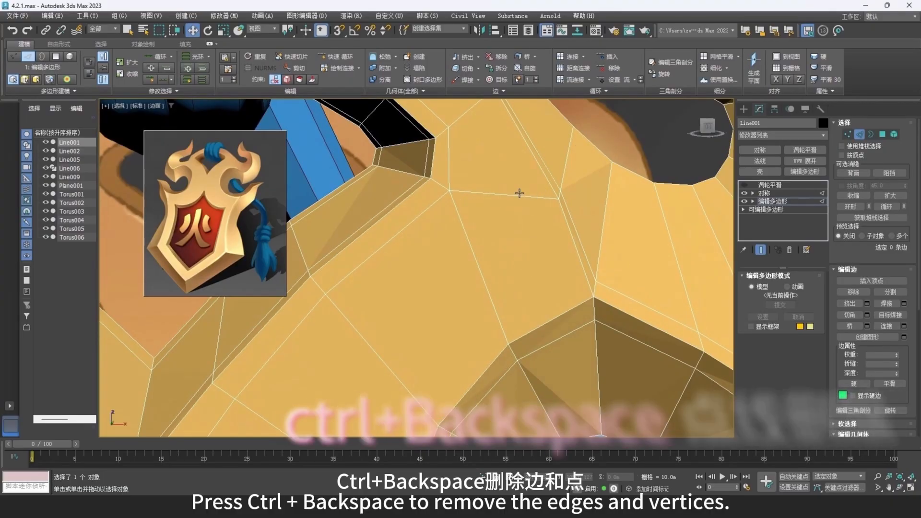
pyautogui.moveTo(456, 186); pyautogui.dragTo(463, 198, button='middle')
pyautogui.press('1')
pyautogui.click(459, 199)
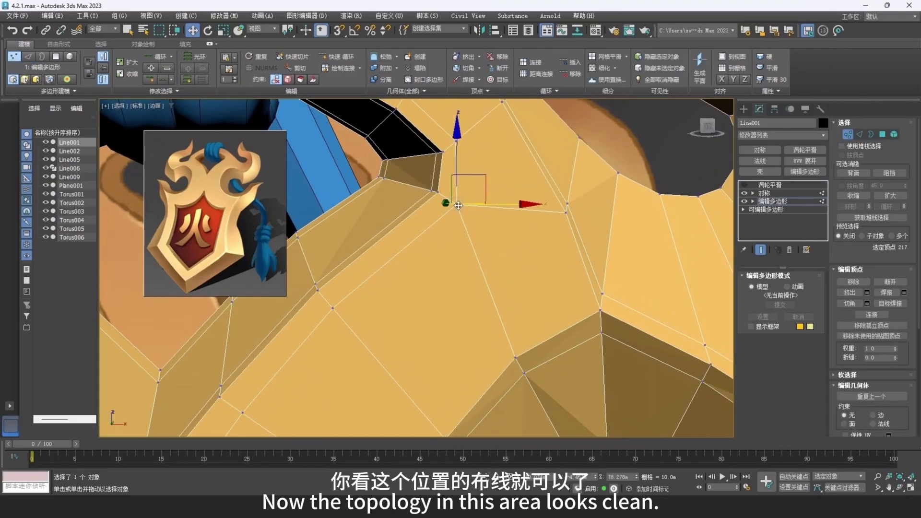
pyautogui.click(497, 232)
# - Add a SwiftLoop edge loop down the frame's front beside the upper corner of the red panel
pyautogui.scroll(-2, 495, 232)
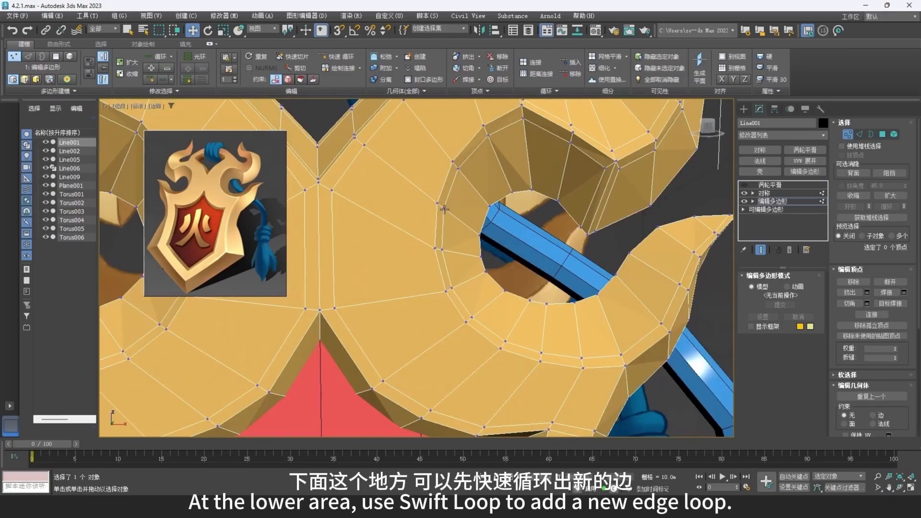
pyautogui.scroll(3, 478, 272)
pyautogui.moveTo(478, 273); pyautogui.dragTo(476, 267, button='middle')
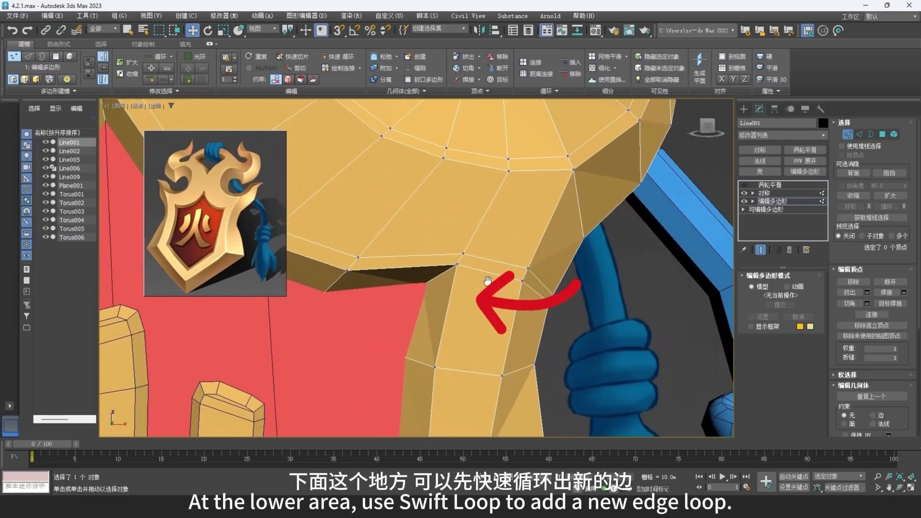
pyautogui.click(347, 58)
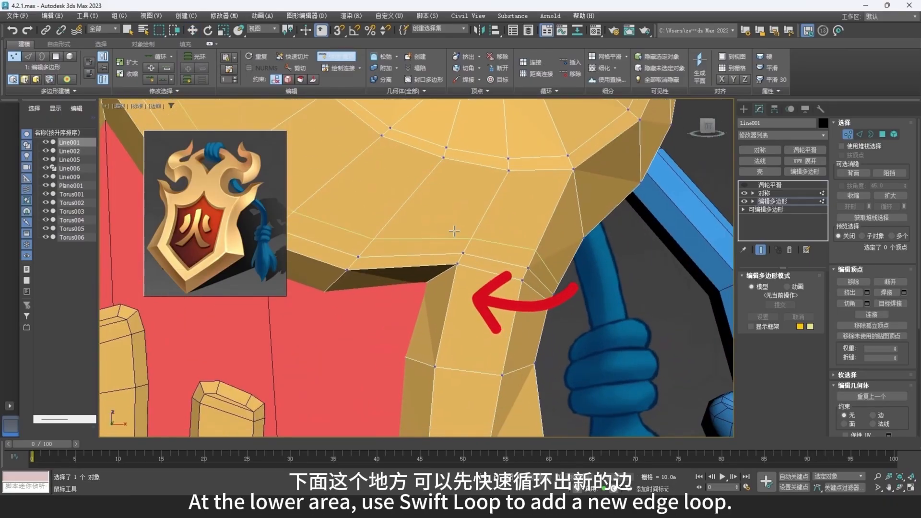
pyautogui.click(475, 259)
pyautogui.rightClick(483, 264)
pyautogui.press('w')
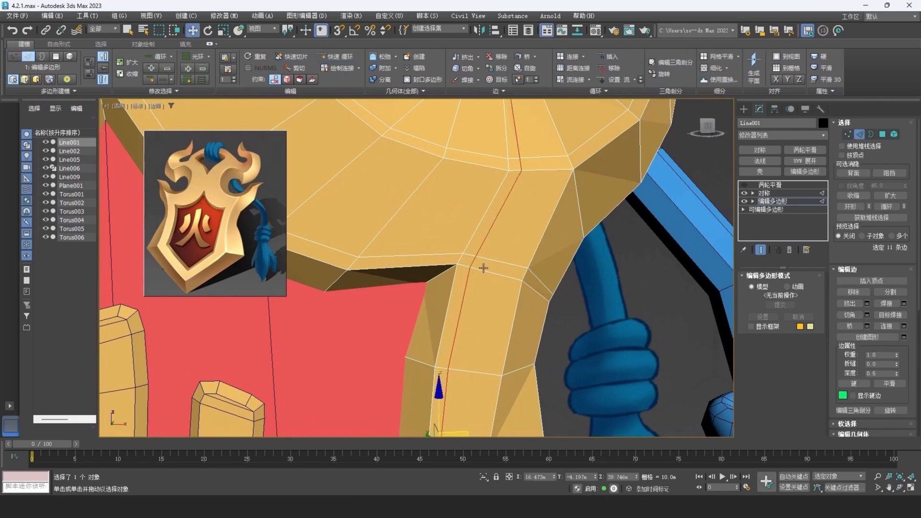
# - Connect the panel's corner vertex diagonally through the new loop's vertex to the vertex on the frame's outer ridge
pyautogui.click(460, 265)
pyautogui.keyDown('ctrl'); pyautogui.click(475, 257); pyautogui.keyUp('ctrl')
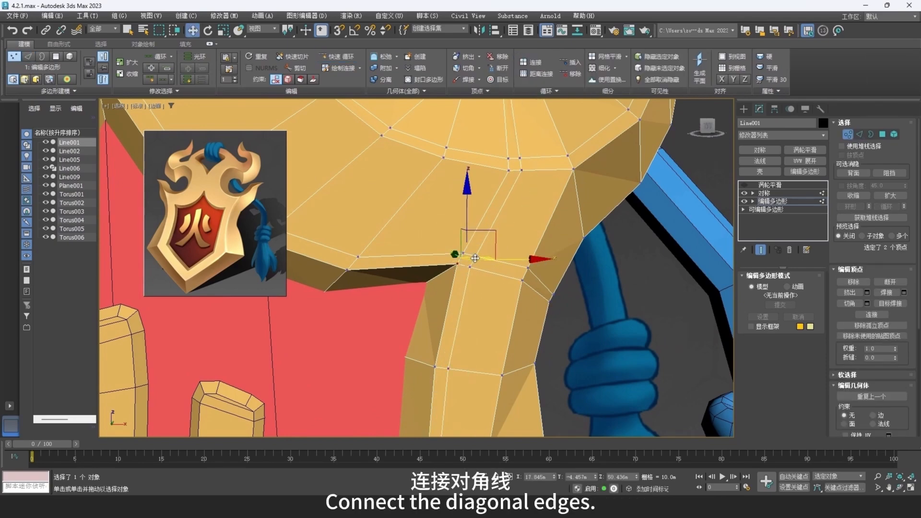
pyautogui.keyDown('ctrl'); pyautogui.click(572, 169); pyautogui.keyUp('ctrl')
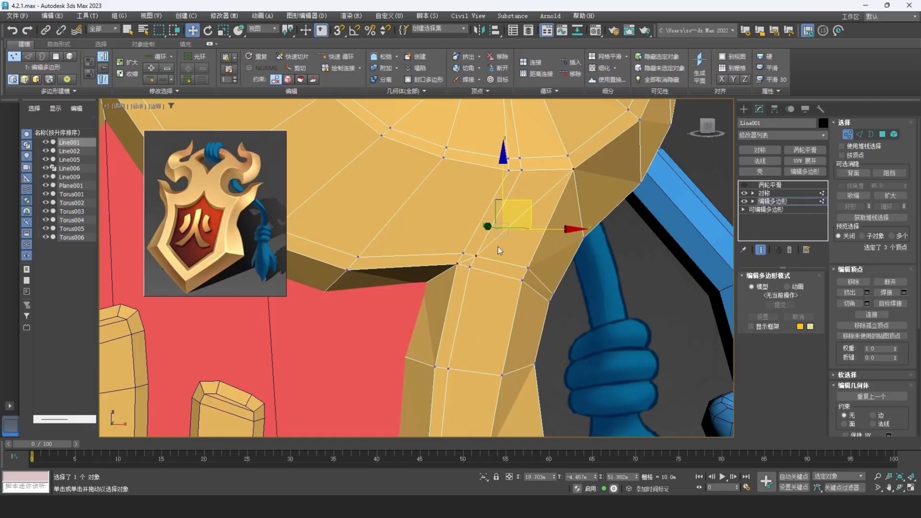
# - Remove the unnecessary edges around the new diagonal at the panel corner together with their vertices
pyautogui.press('2')
pyautogui.doubleClick(476, 261)
pyautogui.click(486, 240)
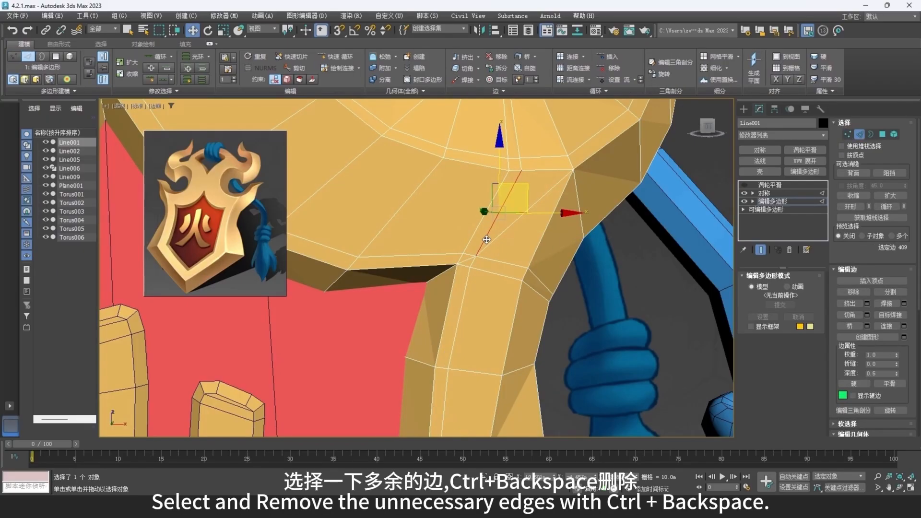
pyautogui.click(471, 259)
pyautogui.keyDown('ctrl'); pyautogui.doubleClick(496, 260); pyautogui.keyUp('ctrl')
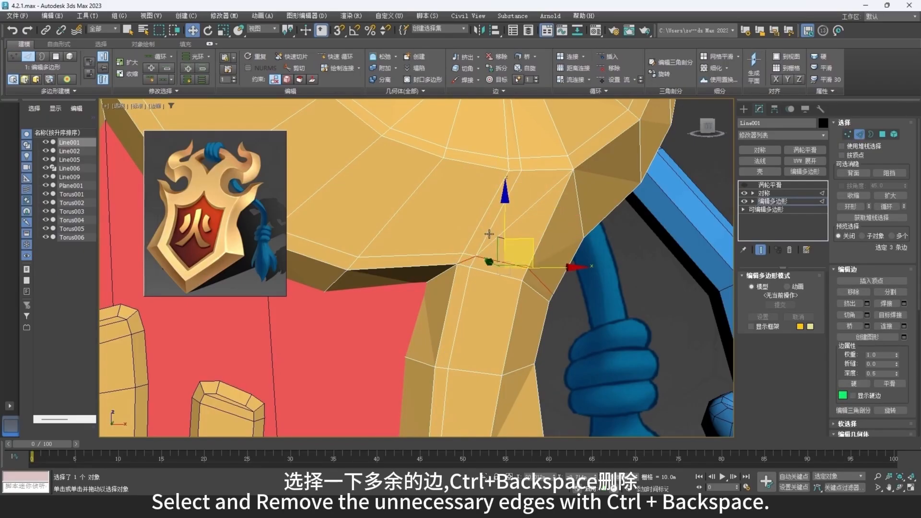
pyautogui.hotkey('ctrl', 'BackSpace')
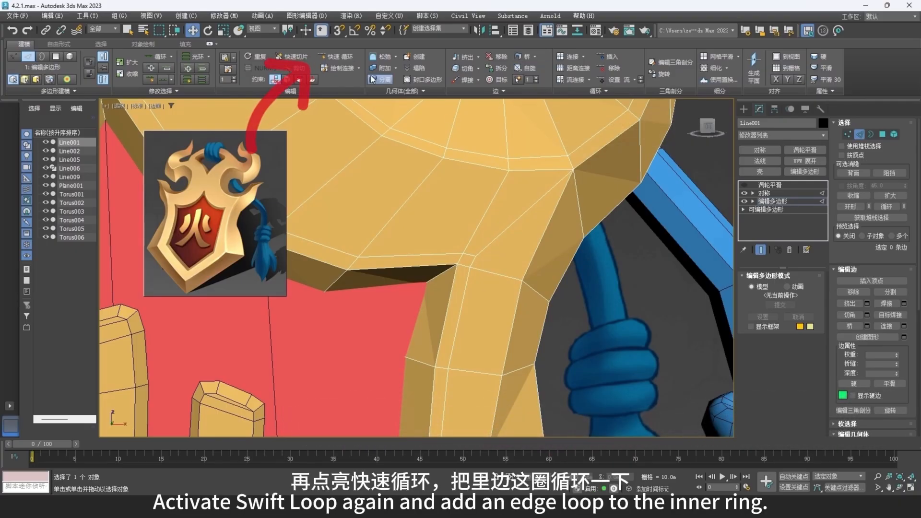
# - Add a SwiftLoop edge loop around the inner side wall of the frame bordering the red panel
pyautogui.click(336, 56)
pyautogui.moveTo(419, 291)
pyautogui.keyDown('alt'); pyautogui.mouseDown(button='middle')
pyautogui.moveTo(438, 277)
pyautogui.moveTo(407, 276)
pyautogui.mouseUp(button='middle'); pyautogui.keyUp('alt')
pyautogui.click(431, 271)
pyautogui.press('w')
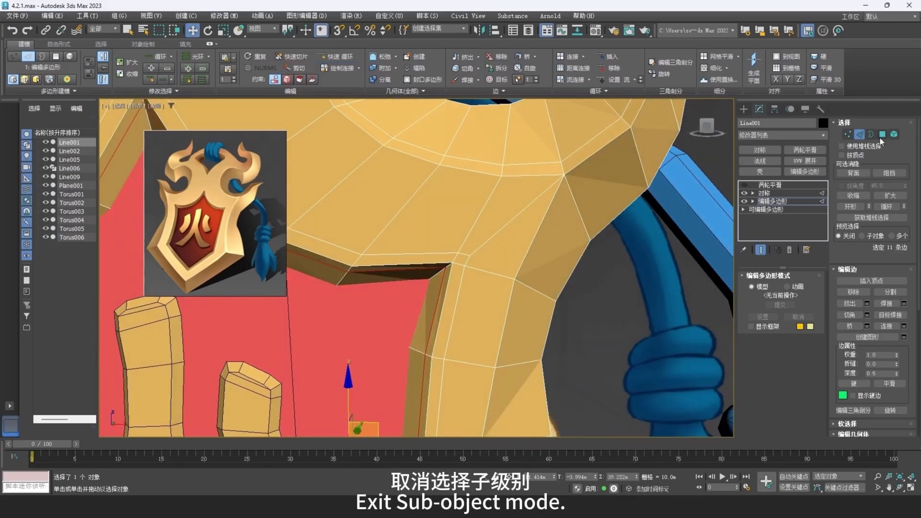
# - Leave edge editing and briefly show the TurboSmooth effect to inspect the panel corner
pyautogui.click(859, 136)
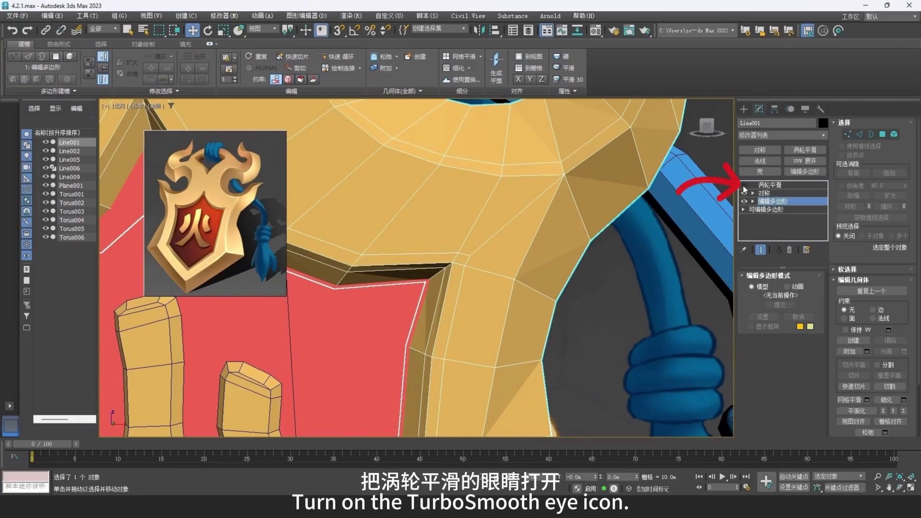
pyautogui.click(744, 185)
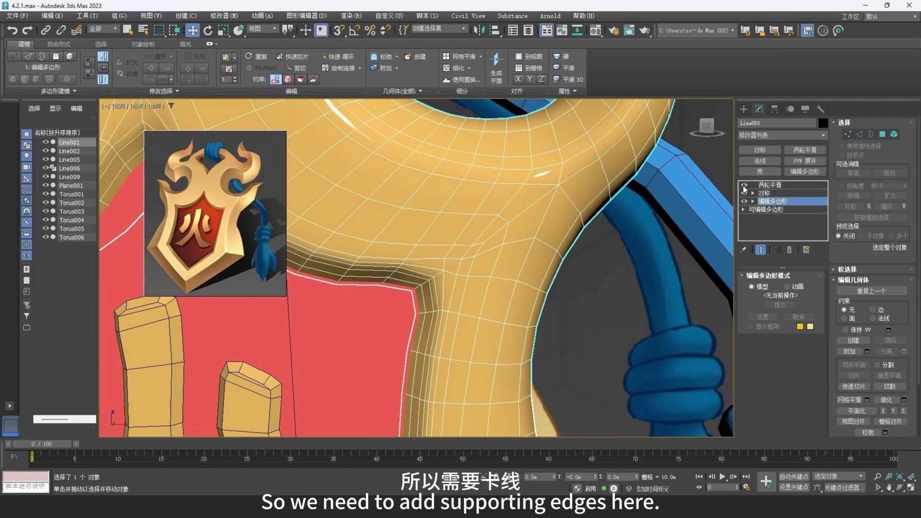
pyautogui.click(745, 185)
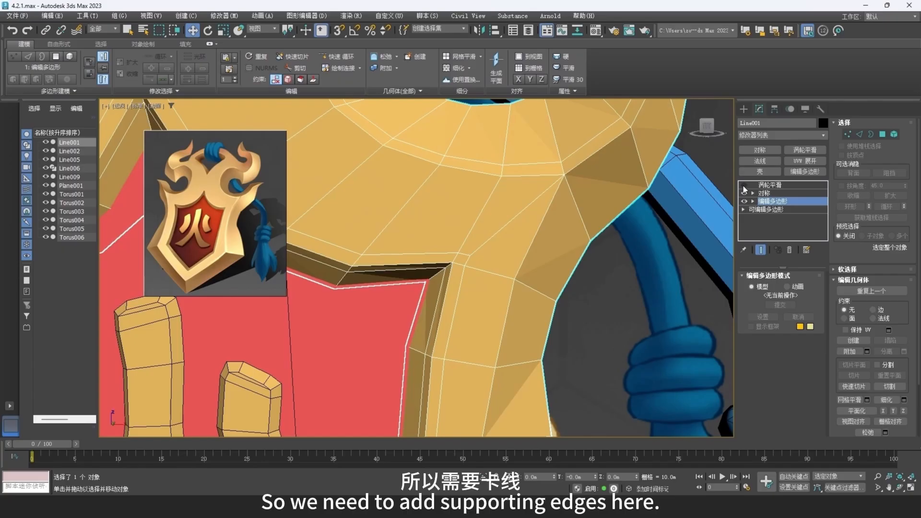
# - Add SwiftLoop supporting edges on both sides of the sharp inner corner above the red panel
pyautogui.click(336, 56)
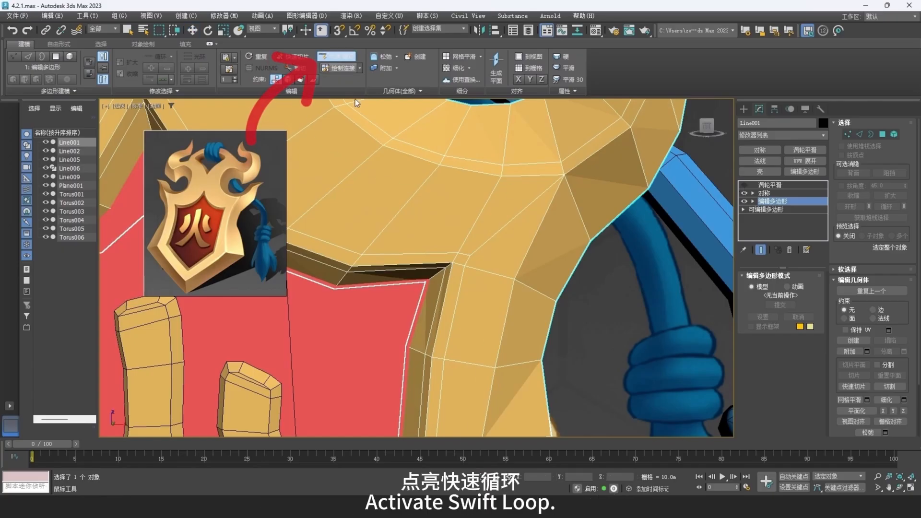
pyautogui.click(456, 272)
pyautogui.click(449, 247)
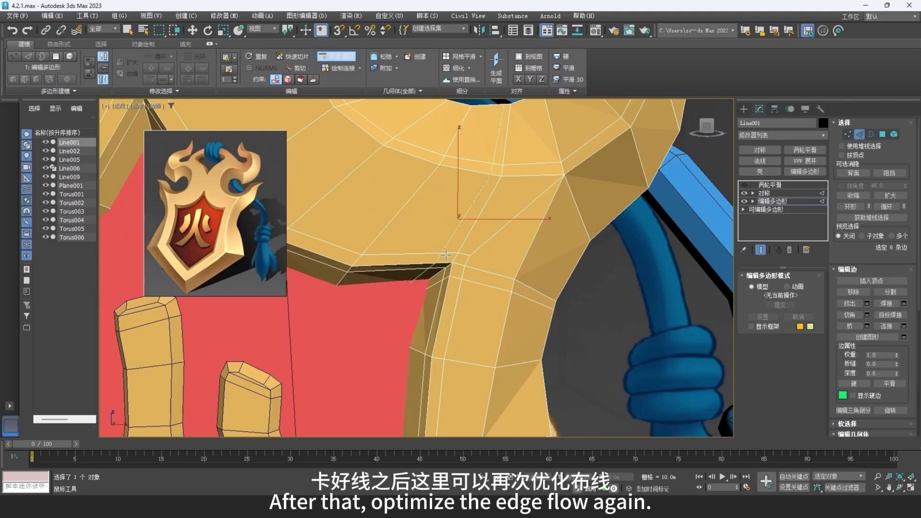
pyautogui.rightClick(478, 265)
# - Connect the two diagonal vertices at the sharp inner corner above the red panel
pyautogui.moveTo(470, 249); pyautogui.dragTo(462, 258, button='middle')
pyautogui.press('1')
pyautogui.click(463, 264)
pyautogui.keyDown('ctrl'); pyautogui.click(446, 270); pyautogui.keyUp('ctrl')
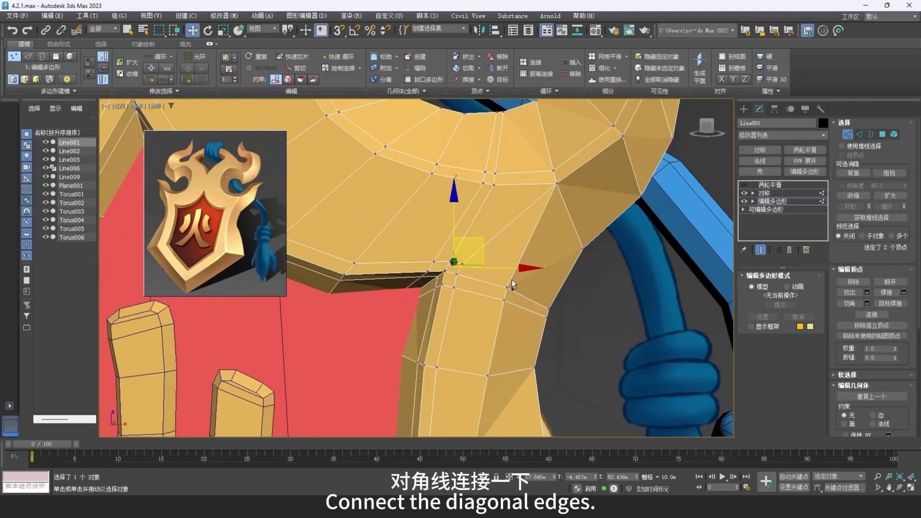
pyautogui.hotkey('ctrl', 'shift', 'e')
# - Loop-select the redundant edges running out from the sharp inner corner and remove them with their vertices
pyautogui.press('2')
pyautogui.doubleClick(455, 251)
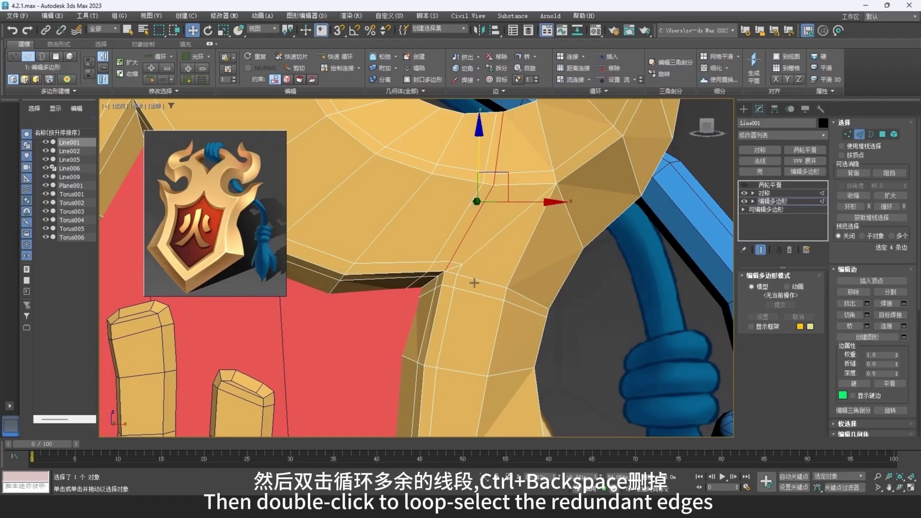
pyautogui.keyDown('ctrl'); pyautogui.doubleClick(478, 281); pyautogui.keyUp('ctrl')
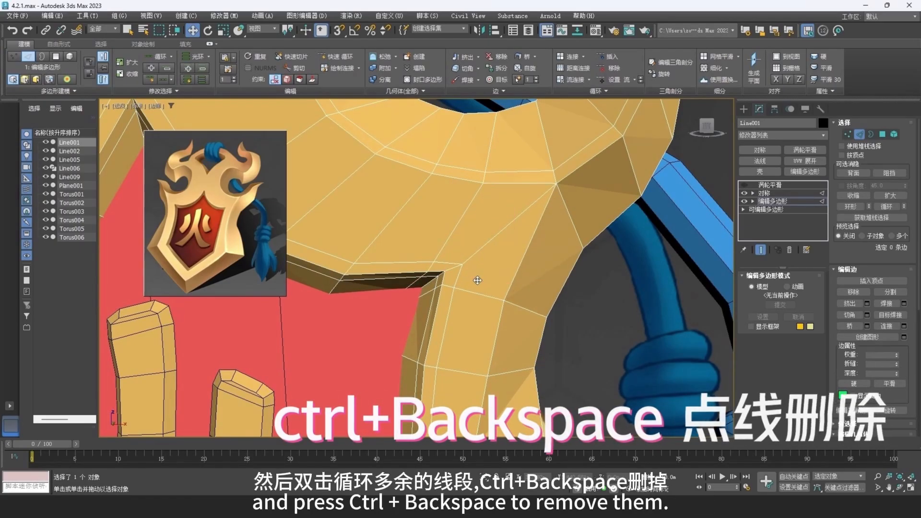
pyautogui.hotkey('ctrl', 'BackSpace')
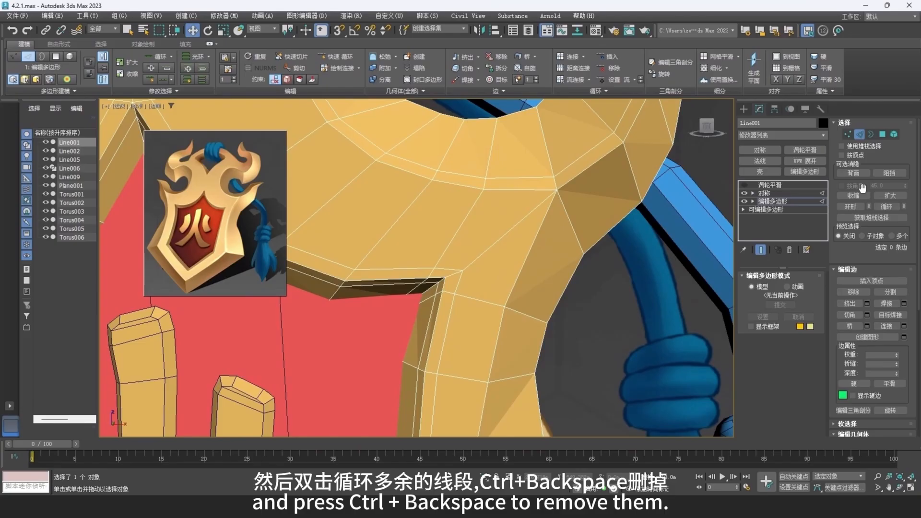
# - Leave edge editing and toggle the TurboSmooth effect on and off to check the reworked inner corner
pyautogui.click(861, 134)
pyautogui.click(745, 185)
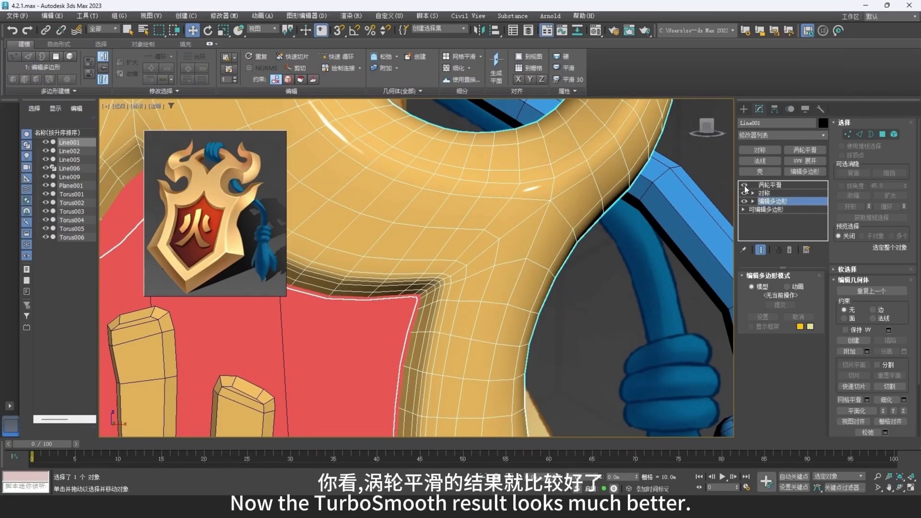
pyautogui.click(744, 186)
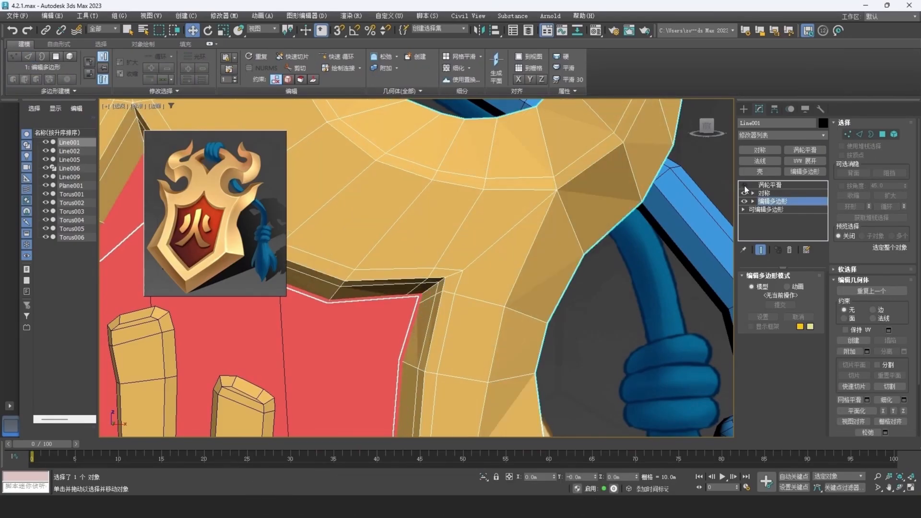
# - Add a SwiftLoop supporting edge along the outer slope of the frame's front ridge, and switch to vertex editing at the side horn
pyautogui.click(332, 56)
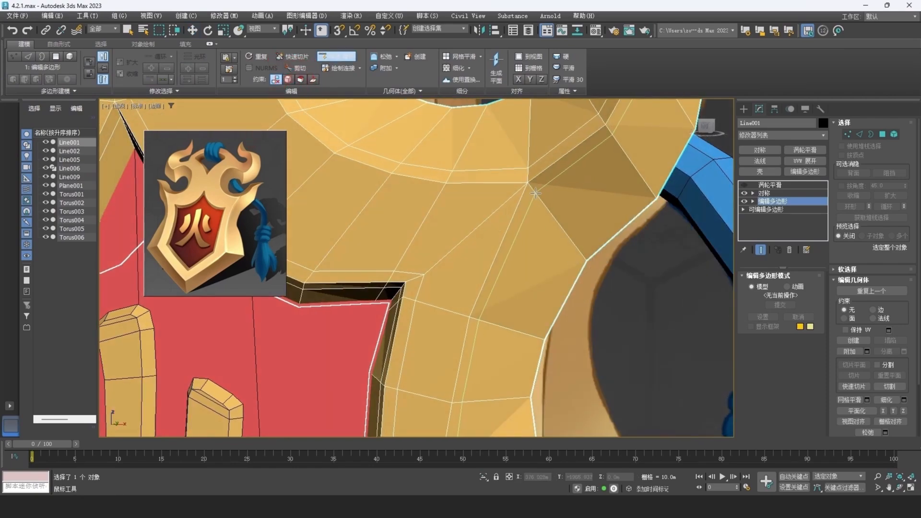
pyautogui.click(536, 193)
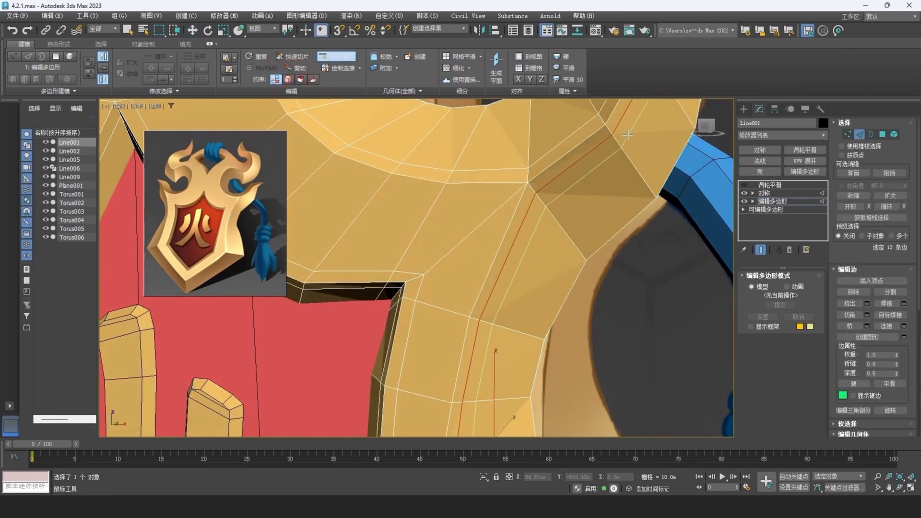
pyautogui.scroll(-3, 542, 192)
pyautogui.moveTo(566, 158); pyautogui.dragTo(547, 230, button='middle')
pyautogui.scroll(3, 552, 230)
pyautogui.press('1')
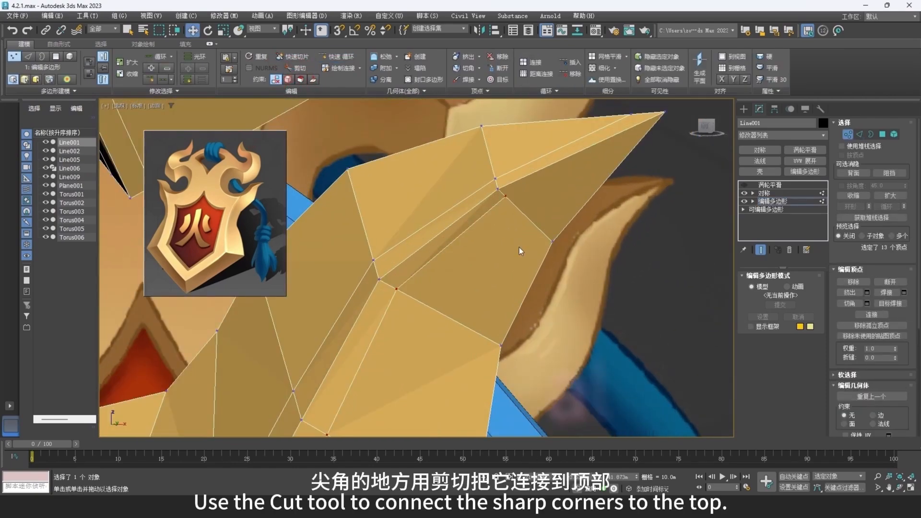
# - Cut an edge from the inner ridge vertex of the side horn up to the horn's tip
pyautogui.rightClick(518, 200)
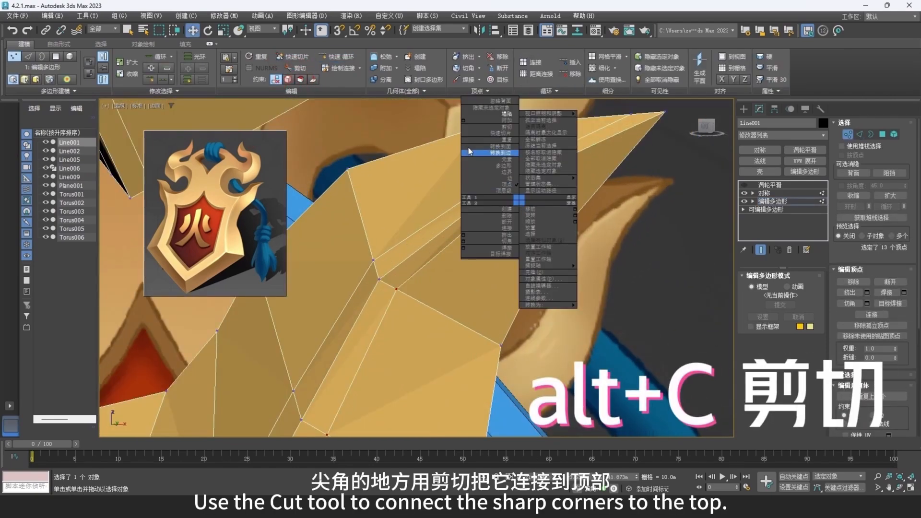
pyautogui.click(501, 125)
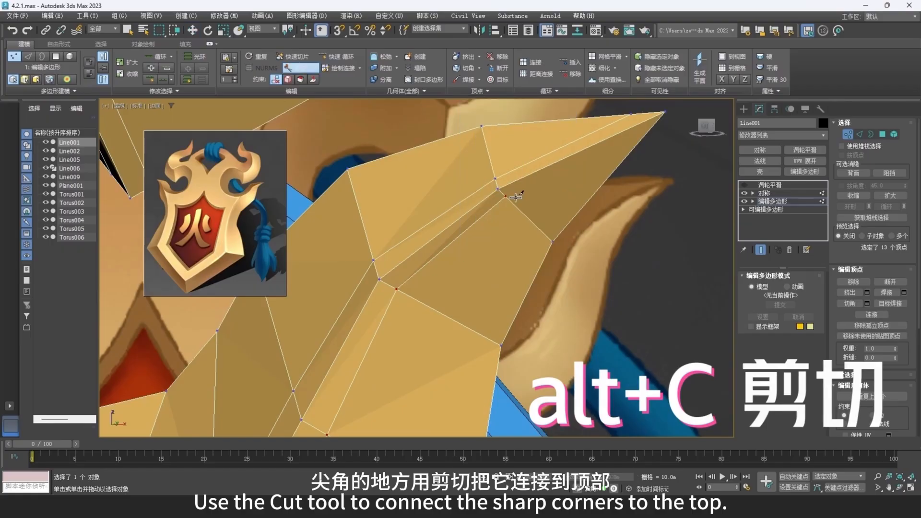
pyautogui.click(652, 130)
pyautogui.rightClick(652, 132)
pyautogui.scroll(-4, 539, 234)
pyautogui.scroll(-3, 484, 276)
# - Add SwiftLoop supporting edges around the frame's lower side corner, running across the frame's width
pyautogui.moveTo(483, 276); pyautogui.dragTo(516, 166, button='middle')
pyautogui.moveTo(456, 326); pyautogui.dragTo(495, 191, button='middle')
pyautogui.moveTo(466, 287)
pyautogui.mouseDown(button='middle')
pyautogui.moveTo(533, 173)
pyautogui.moveTo(545, 197)
pyautogui.moveTo(523, 192)
pyautogui.moveTo(542, 194)
pyautogui.mouseUp(button='middle')
pyautogui.click(347, 60)
pyautogui.scroll(4, 541, 194)
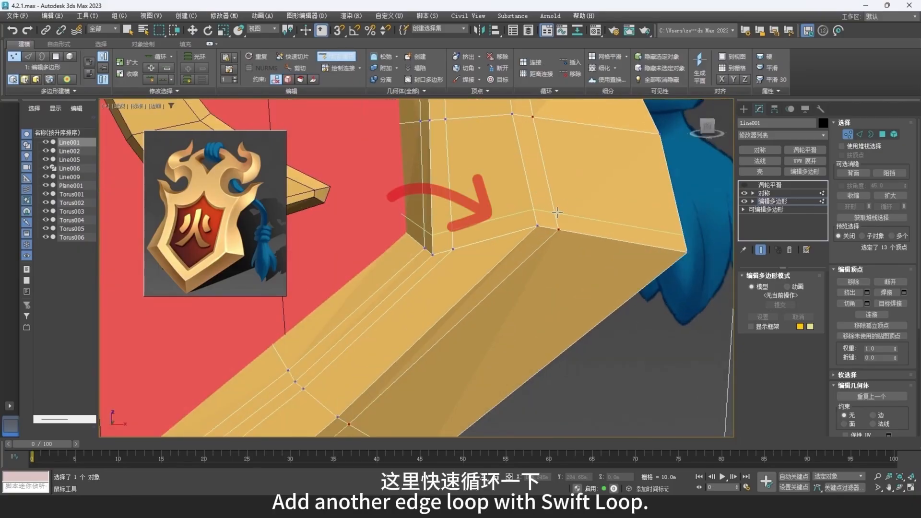
pyautogui.click(536, 211)
pyautogui.click(516, 247)
# - Add a SwiftLoop supporting edge across the frame beside its bottom tip
pyautogui.scroll(-5, 444, 298)
pyautogui.moveTo(446, 296); pyautogui.dragTo(521, 295, button='middle')
pyautogui.scroll(3, 452, 288)
pyautogui.click(443, 289)
pyautogui.scroll(-5, 514, 234)
pyautogui.scroll(5, 521, 295)
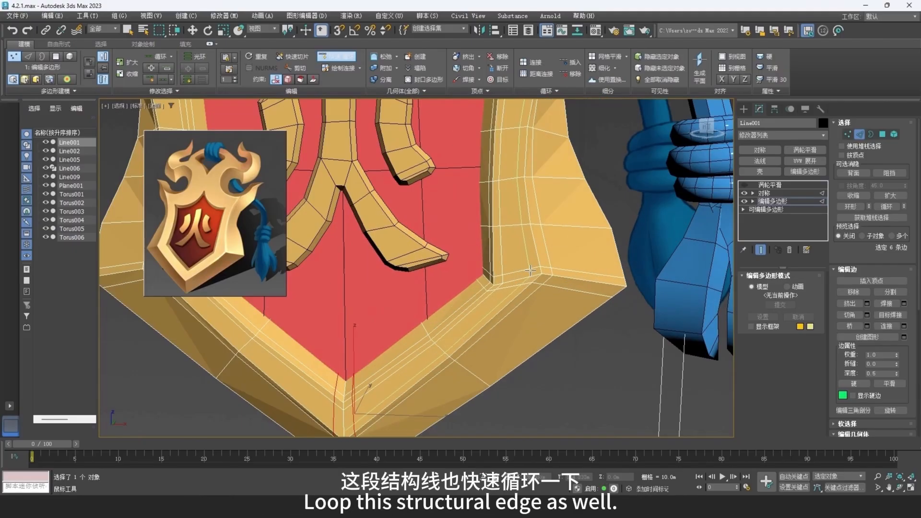
# - Try to add a SwiftLoop supporting edge along the inner side of the frame's front ridge, and undo it
pyautogui.click(536, 258)
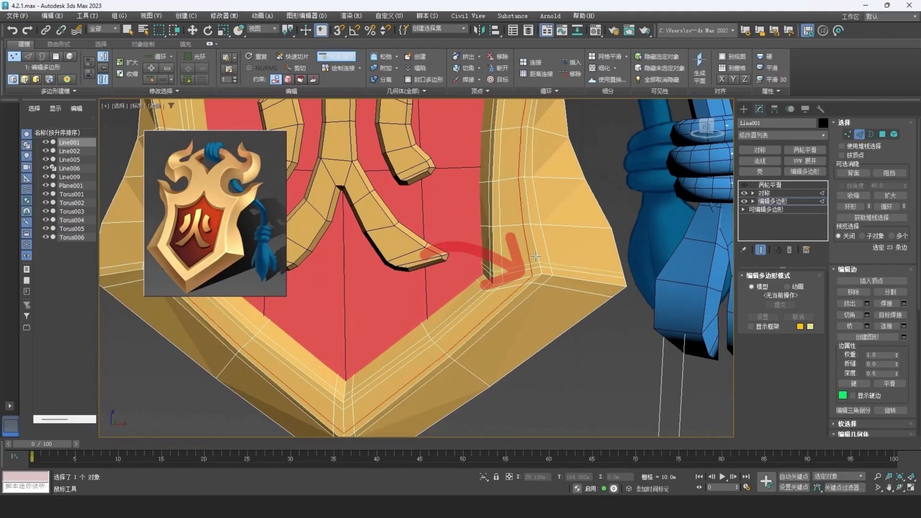
pyautogui.moveTo(549, 159); pyautogui.dragTo(503, 271, button='middle')
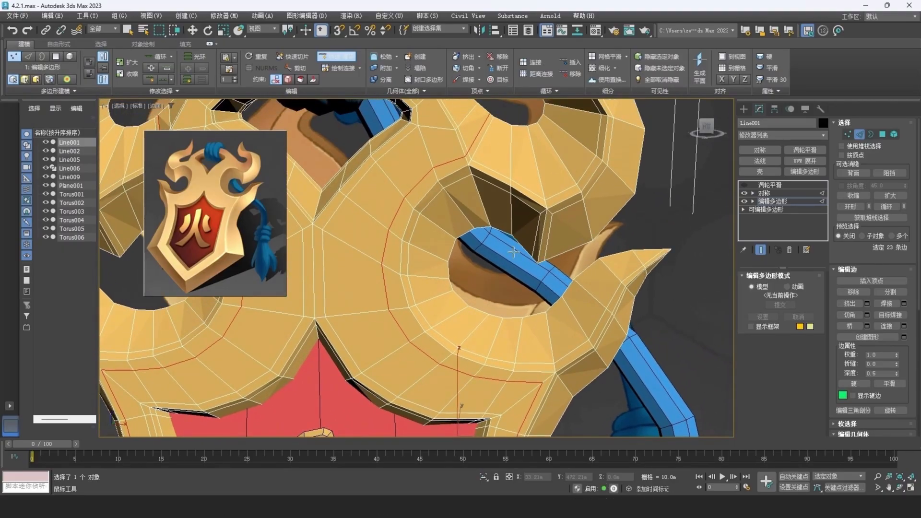
pyautogui.hotkey('ctrl', 'z')
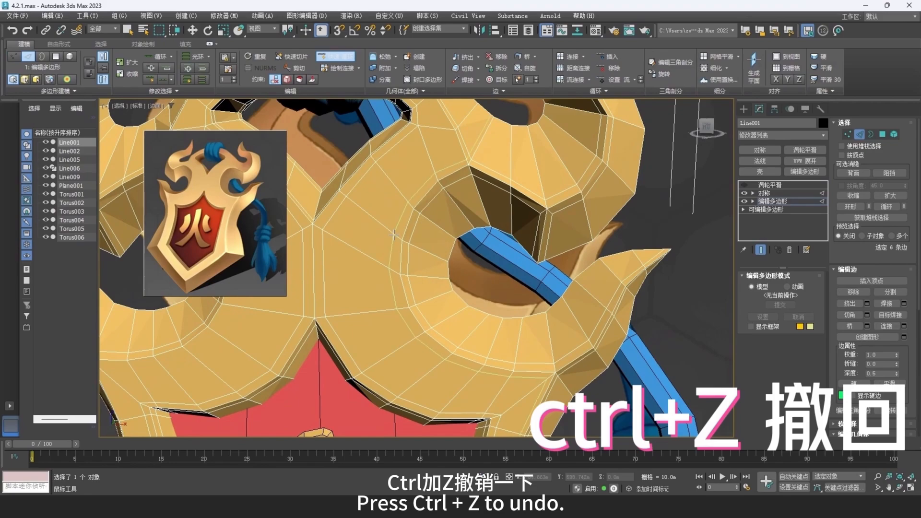
# - Add a SwiftLoop supporting edge along the inner side of the front ridge, placed from the upper ring section
pyautogui.click(396, 236)
pyautogui.moveTo(498, 302); pyautogui.dragTo(464, 170, button='middle')
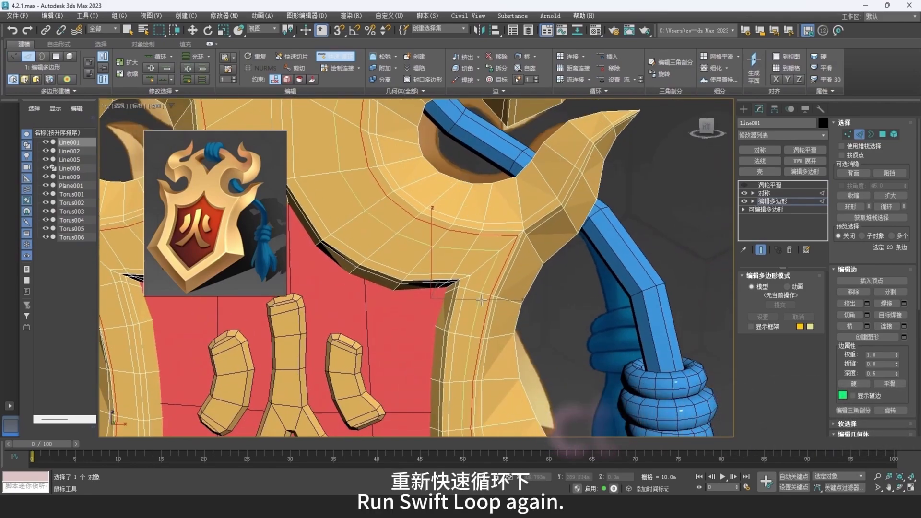
pyautogui.moveTo(485, 372); pyautogui.dragTo(483, 198, button='middle')
pyautogui.moveTo(478, 339); pyautogui.dragTo(486, 369, button='middle')
pyautogui.moveTo(515, 190); pyautogui.dragTo(515, 290, button='middle')
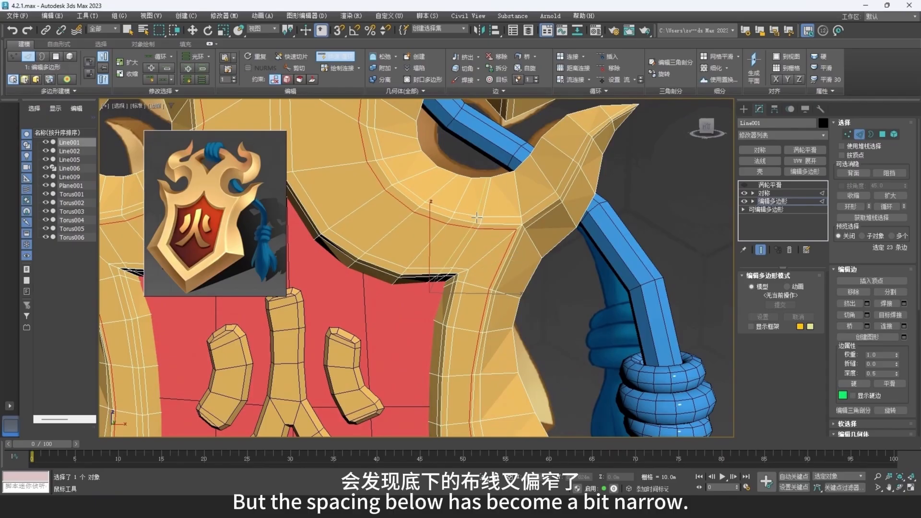
pyautogui.moveTo(476, 218); pyautogui.dragTo(478, 225, button='middle')
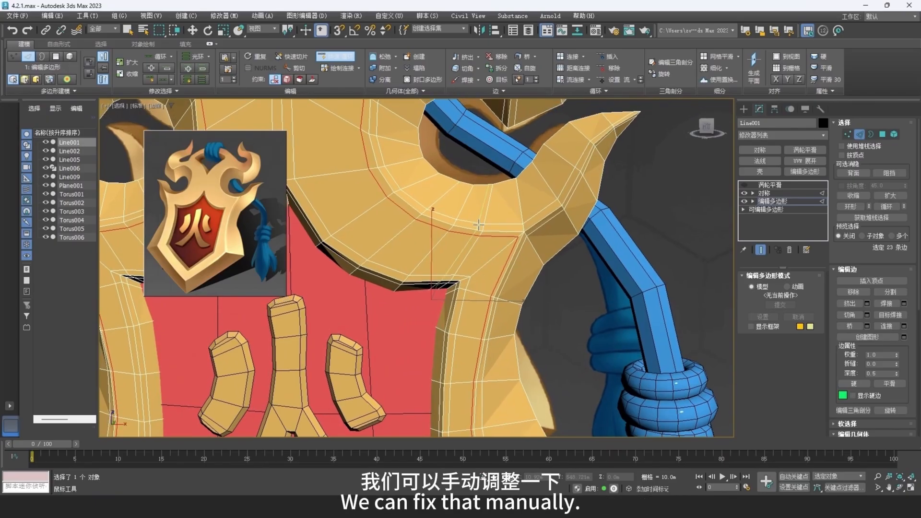
# - Select the supporting edge segment just below the side horn, constrain movement to Edge, and slide it away from the ridge
pyautogui.scroll(5, 478, 225)
pyautogui.press('w')
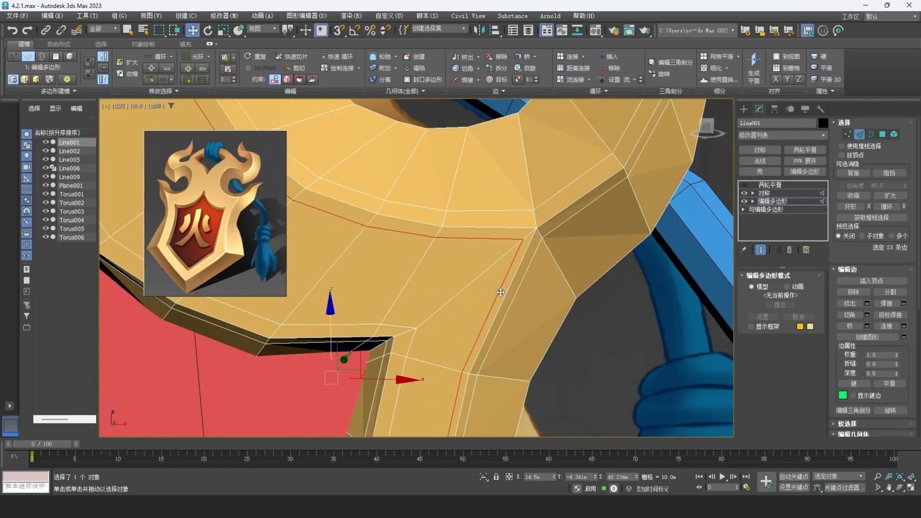
pyautogui.doubleClick(500, 292)
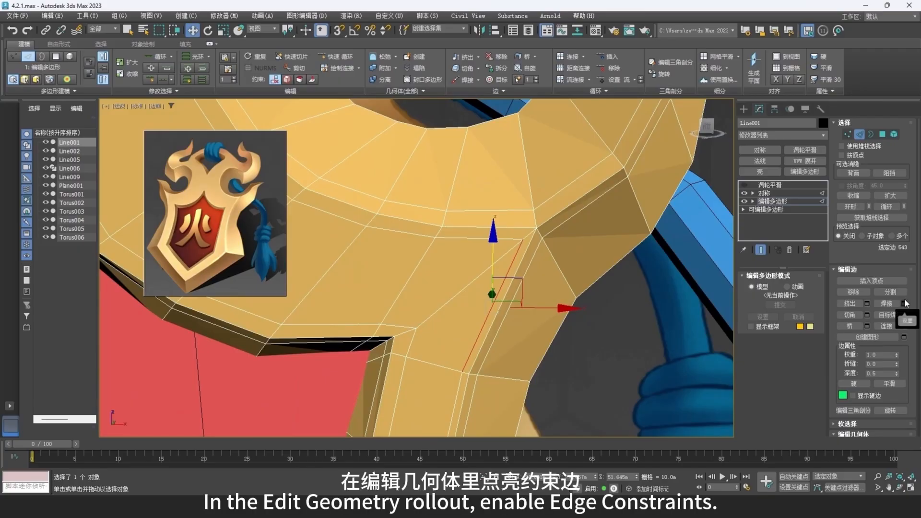
pyautogui.scroll(-5, 905, 304)
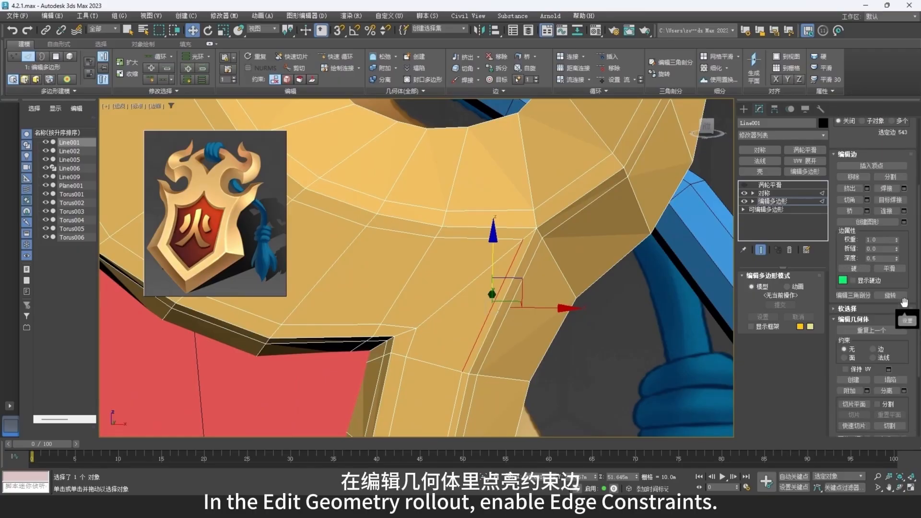
pyautogui.click(880, 306)
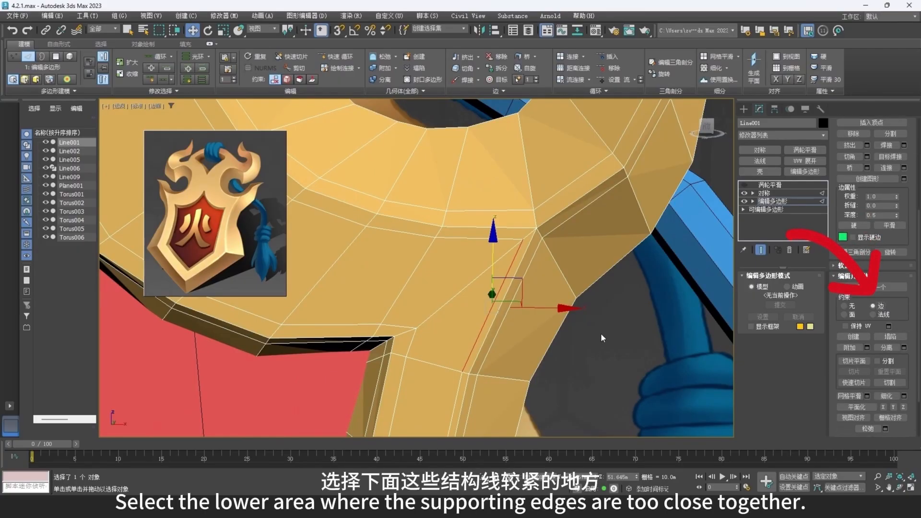
pyautogui.moveTo(602, 337); pyautogui.dragTo(575, 266, button='middle')
pyautogui.moveTo(525, 236); pyautogui.dragTo(521, 237)
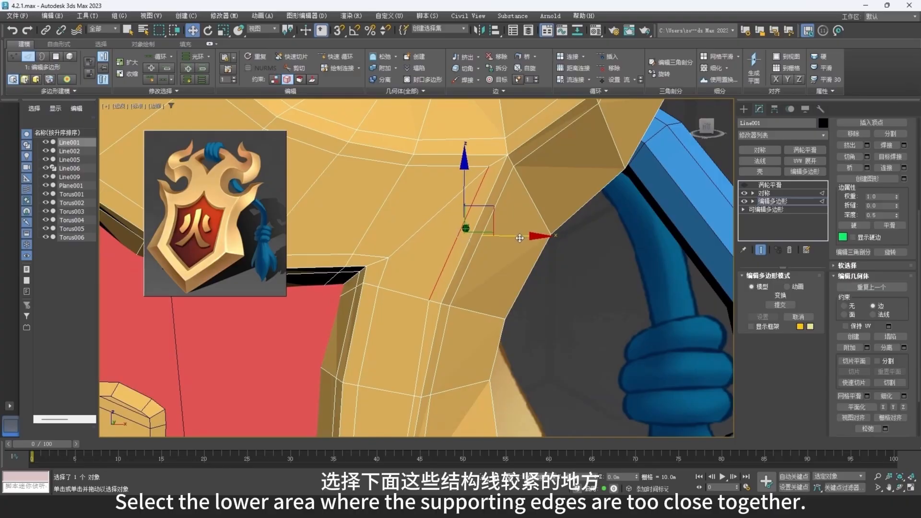
# - Loop-select the supporting edge, deselect all but the frame's side section, and slide that section inward from the ridge
pyautogui.moveTo(446, 332); pyautogui.dragTo(444, 233, button='middle')
pyautogui.click(409, 319)
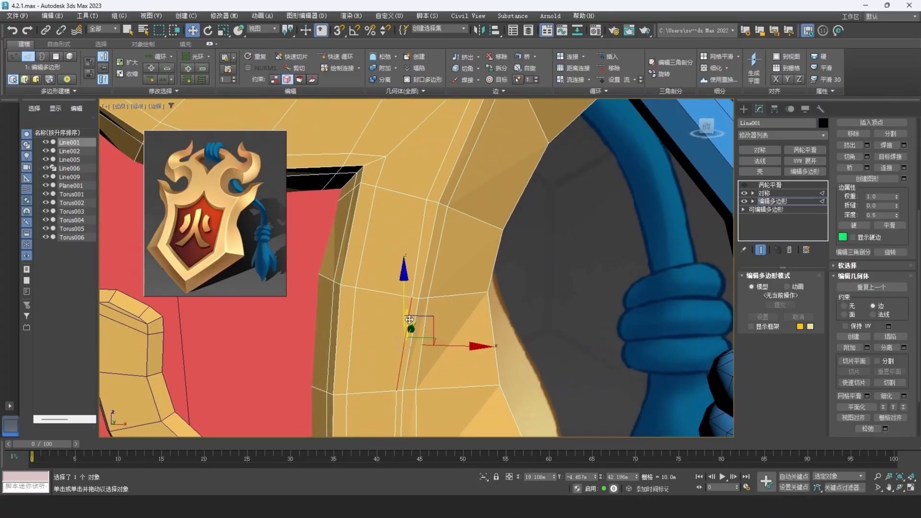
pyautogui.doubleClick(409, 319)
pyautogui.scroll(-9, 411, 299)
pyautogui.moveTo(411, 190); pyautogui.dragTo(443, 227, button='middle')
pyautogui.keyDown('alt'); pyautogui.moveTo(363, 139); pyautogui.dragTo(504, 301); pyautogui.keyUp('alt')
pyautogui.moveTo(489, 368); pyautogui.dragTo(510, 208, button='middle')
pyautogui.scroll(4, 434, 356)
pyautogui.keyDown('alt'); pyautogui.moveTo(449, 363); pyautogui.dragTo(371, 293); pyautogui.keyUp('alt')
pyautogui.scroll(3, 509, 253)
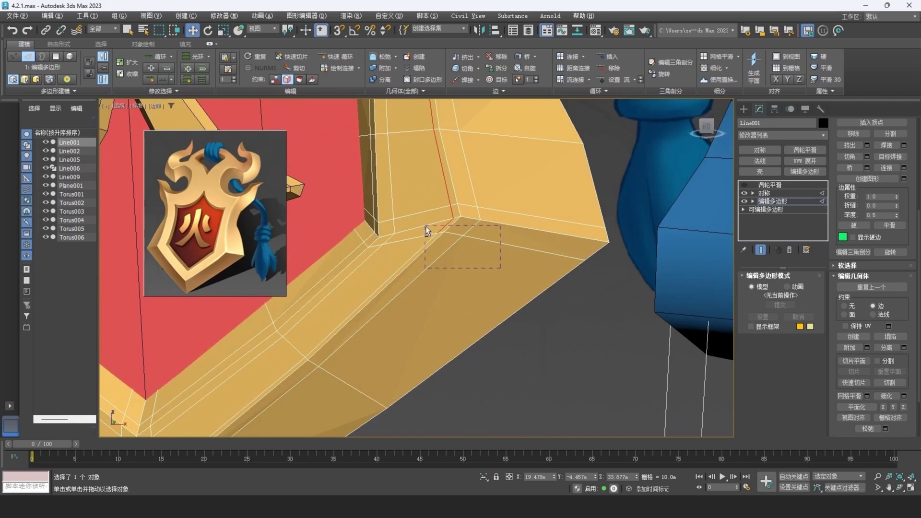
pyautogui.keyDown('alt'); pyautogui.moveTo(426, 226); pyautogui.dragTo(425, 226); pyautogui.keyUp('alt')
pyautogui.moveTo(471, 188); pyautogui.dragTo(479, 300, button='middle')
pyautogui.moveTo(500, 170); pyautogui.dragTo(491, 171)
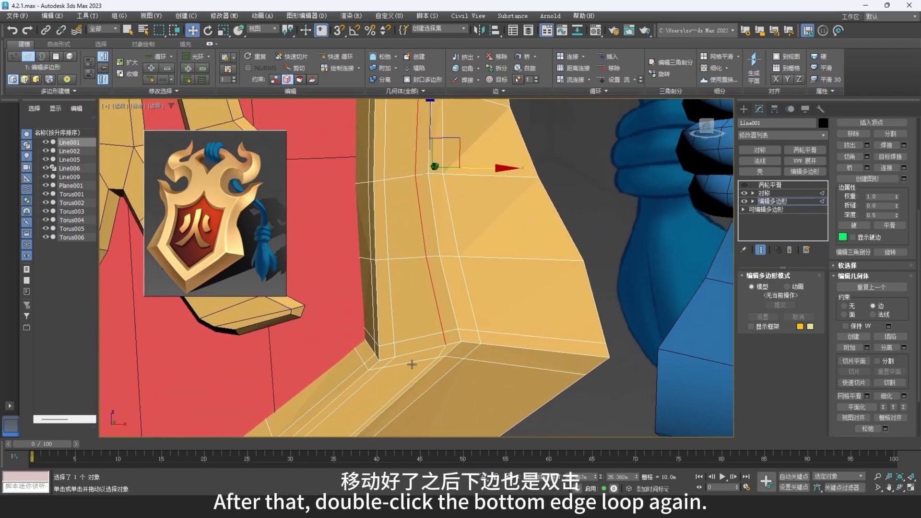
# - Loop-select the supporting edge, keep only the frame's lower diagonal section, slide it inward from the ridge, and clear the selection
pyautogui.moveTo(408, 392); pyautogui.dragTo(482, 251, button='middle')
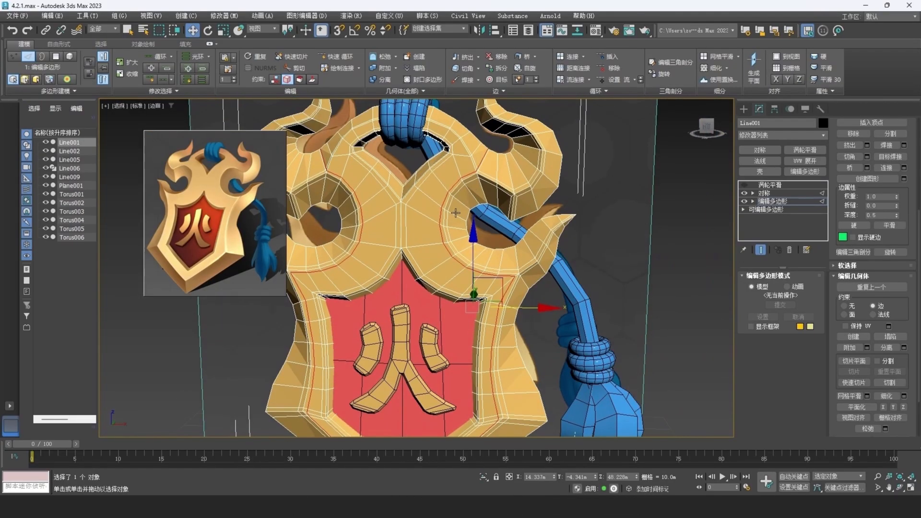
pyautogui.keyDown('alt'); pyautogui.moveTo(411, 139); pyautogui.dragTo(514, 293); pyautogui.keyUp('alt')
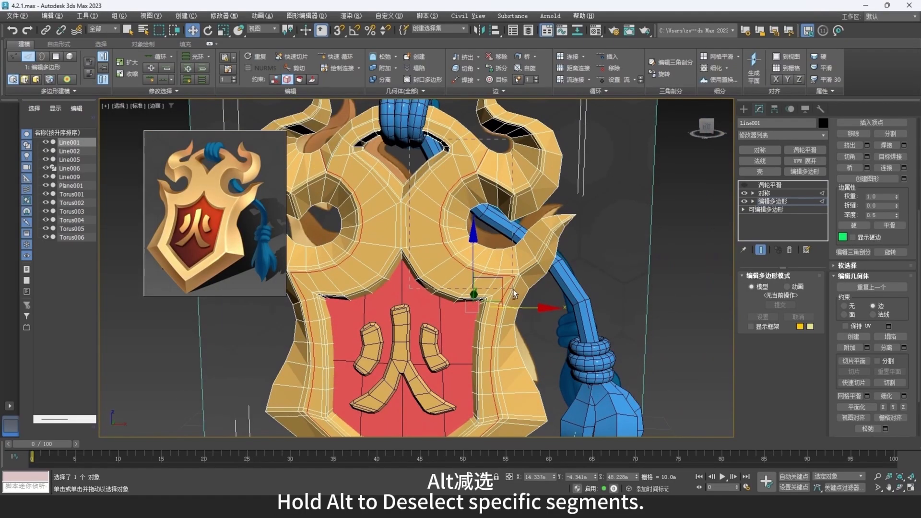
pyautogui.keyDown('alt'); pyautogui.moveTo(576, 393); pyautogui.dragTo(575, 393); pyautogui.keyUp('alt')
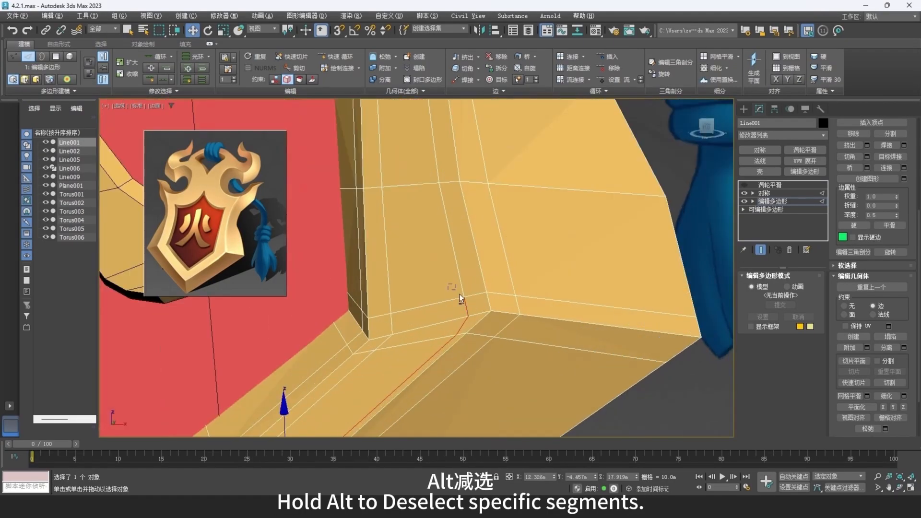
pyautogui.keyDown('alt'); pyautogui.moveTo(460, 295); pyautogui.dragTo(486, 318); pyautogui.keyUp('alt')
pyautogui.moveTo(421, 338); pyautogui.dragTo(462, 230, button='middle')
pyautogui.scroll(-1, 462, 230)
pyautogui.scroll(-1, 324, 367)
pyautogui.moveTo(324, 367); pyautogui.dragTo(344, 276, button='middle')
pyautogui.moveTo(341, 318); pyautogui.dragTo(334, 314)
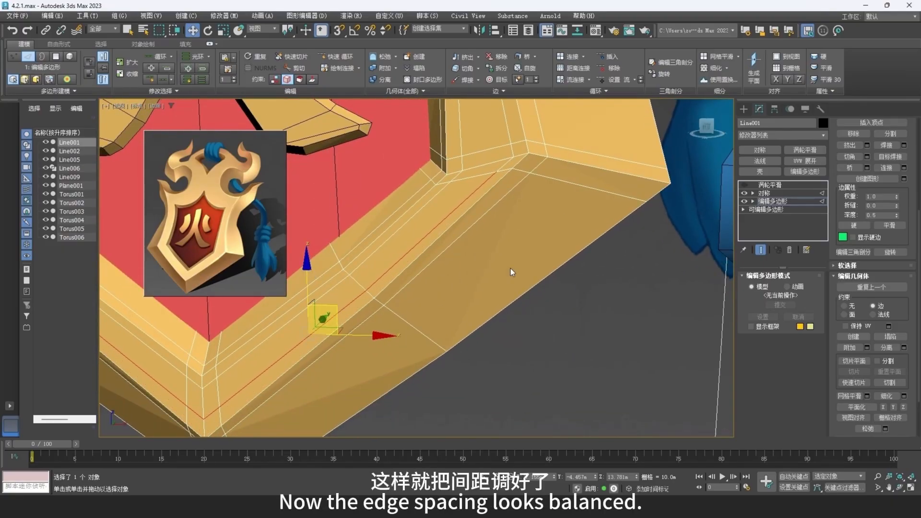
pyautogui.click(512, 271)
# - Set the edit constraint back to None
pyautogui.scroll(-6, 489, 189)
pyautogui.moveTo(515, 147); pyautogui.dragTo(539, 294, button='middle')
pyautogui.moveTo(540, 214); pyautogui.dragTo(548, 266, button='middle')
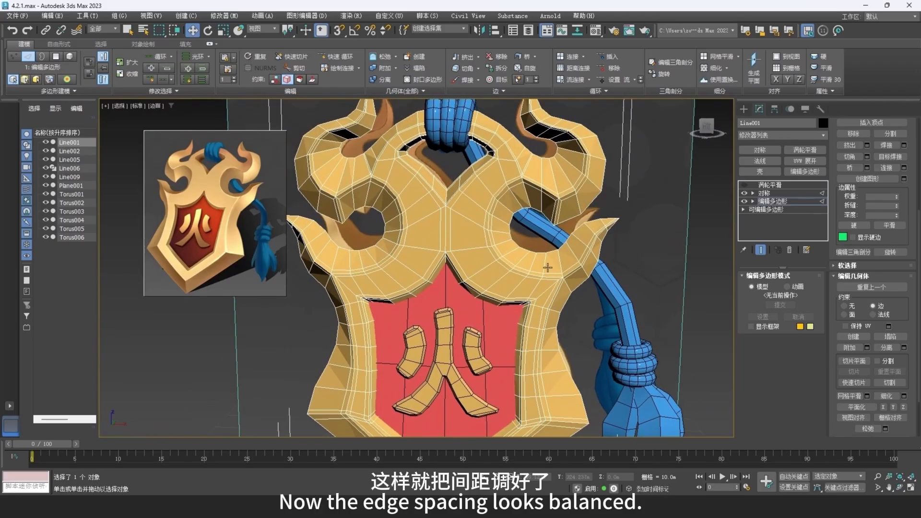
pyautogui.scroll(5, 536, 218)
pyautogui.moveTo(529, 177); pyautogui.dragTo(545, 249, button='middle')
pyautogui.click(844, 306)
pyautogui.scroll(4, 539, 229)
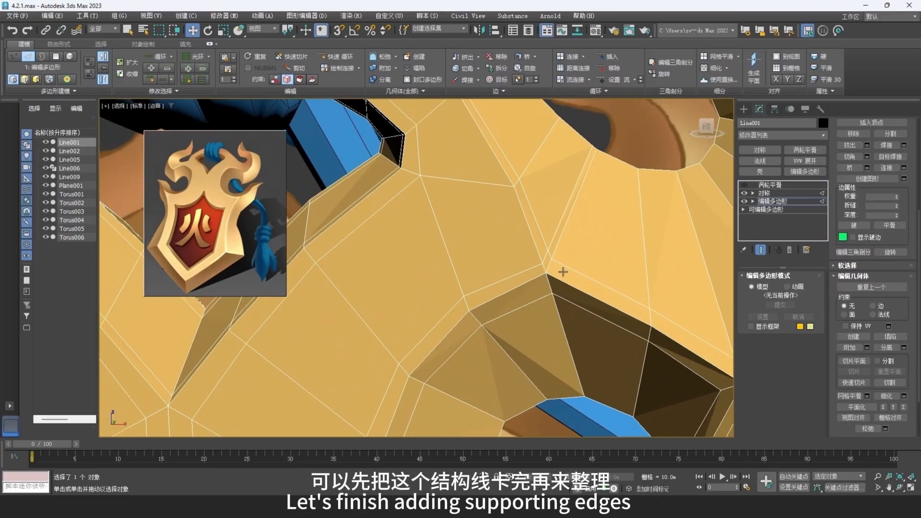
# - Cut a supporting edge from the ridge corner above the side hole along the upper arch to its centre line
pyautogui.moveTo(529, 246); pyautogui.dragTo(571, 307, button='middle')
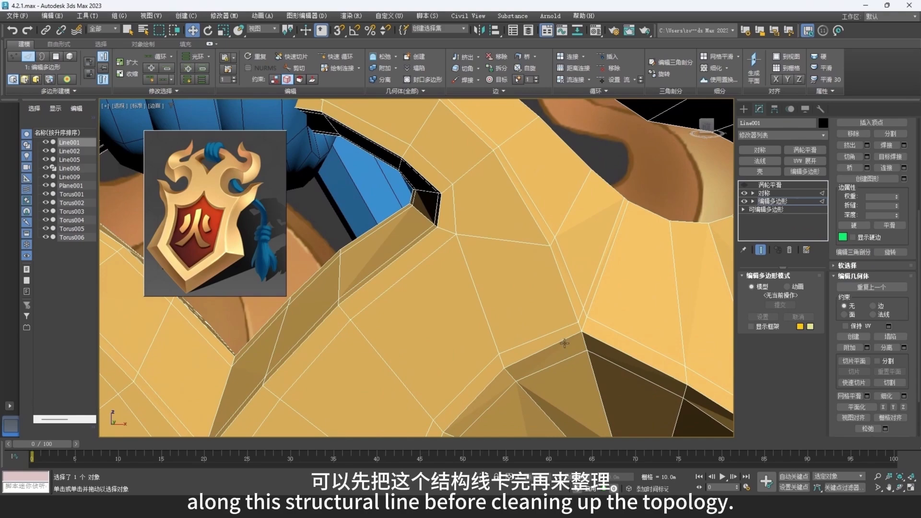
pyautogui.press('1')
pyautogui.rightClick(580, 352)
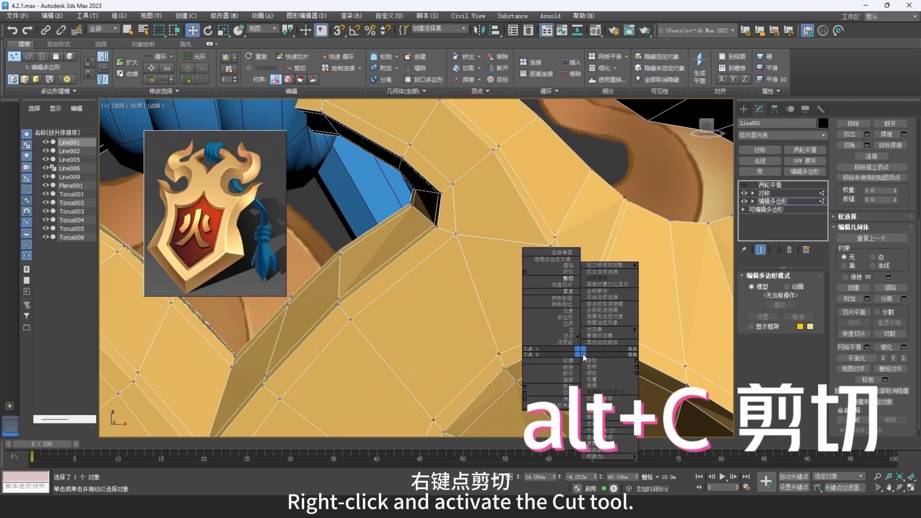
pyautogui.click(573, 283)
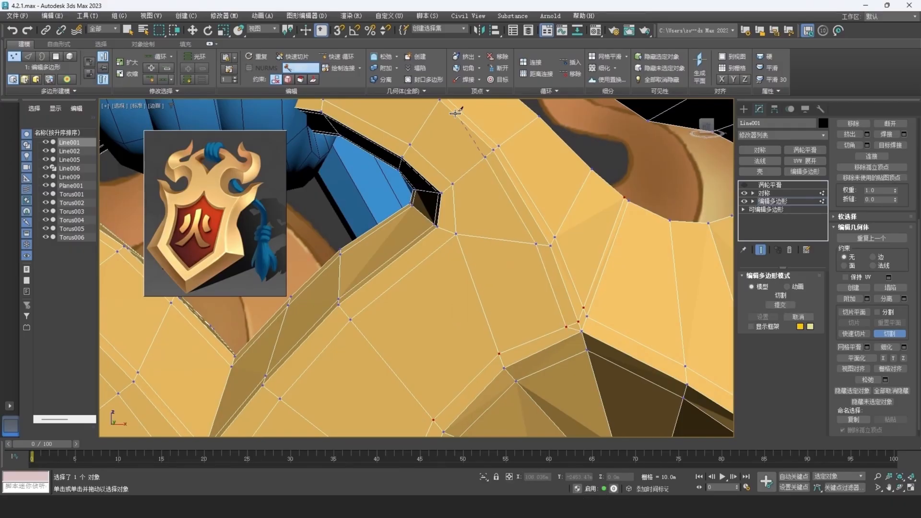
pyautogui.moveTo(456, 112); pyautogui.dragTo(512, 218, button='middle')
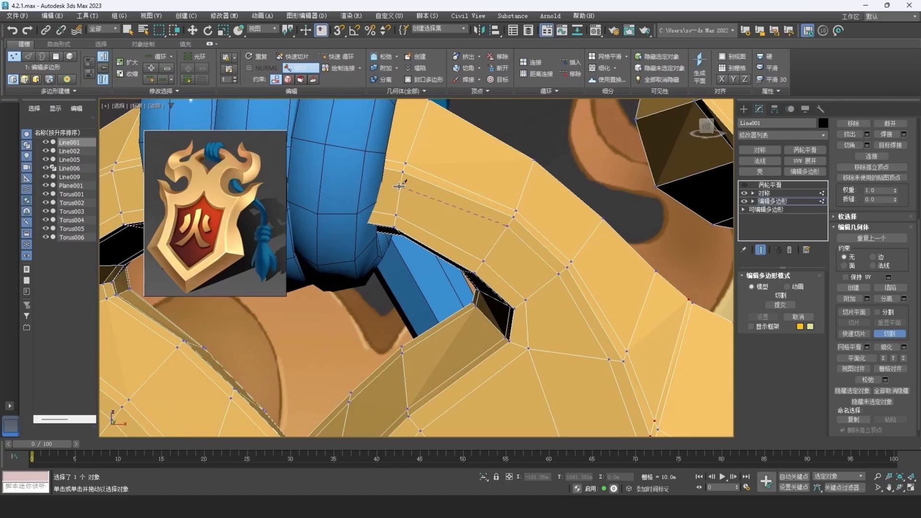
pyautogui.moveTo(399, 184); pyautogui.dragTo(535, 216, button='middle')
pyautogui.press('F3')
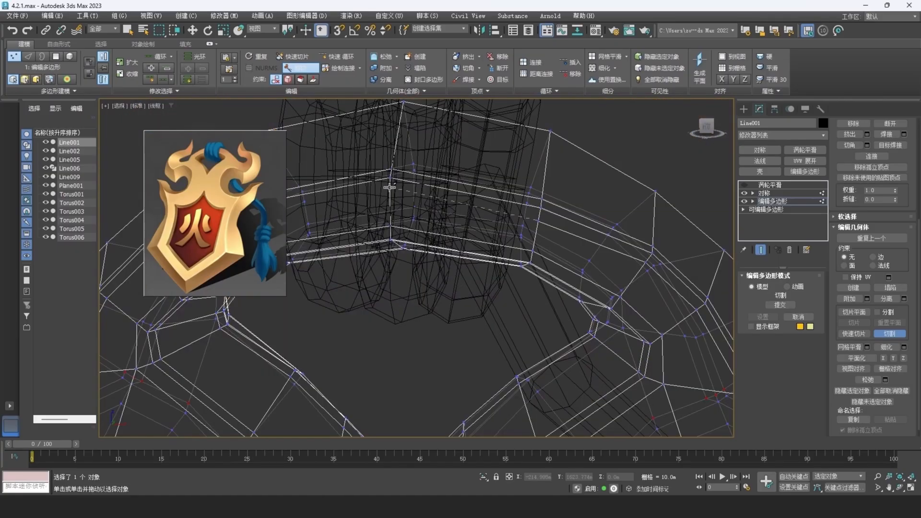
pyautogui.scroll(-3, 473, 211)
pyautogui.moveTo(543, 233); pyautogui.dragTo(446, 198, button='middle')
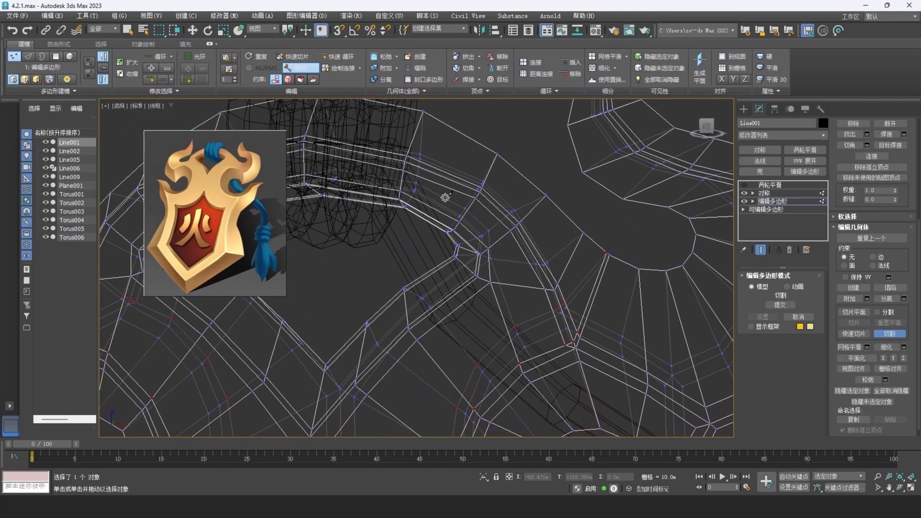
pyautogui.rightClick(504, 247)
pyautogui.press('F3')
# - Select the redundant edges at the ridge corner above the side hole and remove them with their vertices
pyautogui.moveTo(553, 280)
pyautogui.mouseDown(button='middle')
pyautogui.moveTo(539, 255)
pyautogui.moveTo(520, 251)
pyautogui.mouseUp(button='middle')
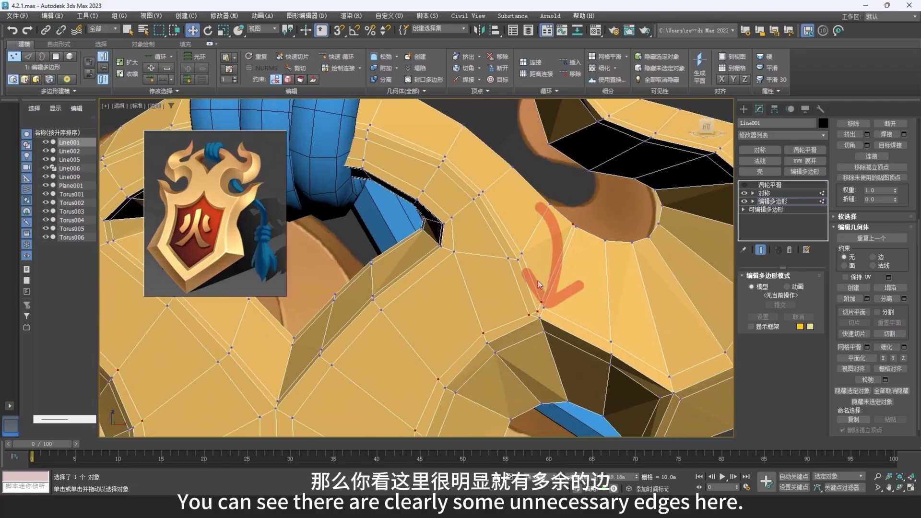
pyautogui.scroll(2, 541, 284)
pyautogui.press('2')
pyautogui.click(531, 331)
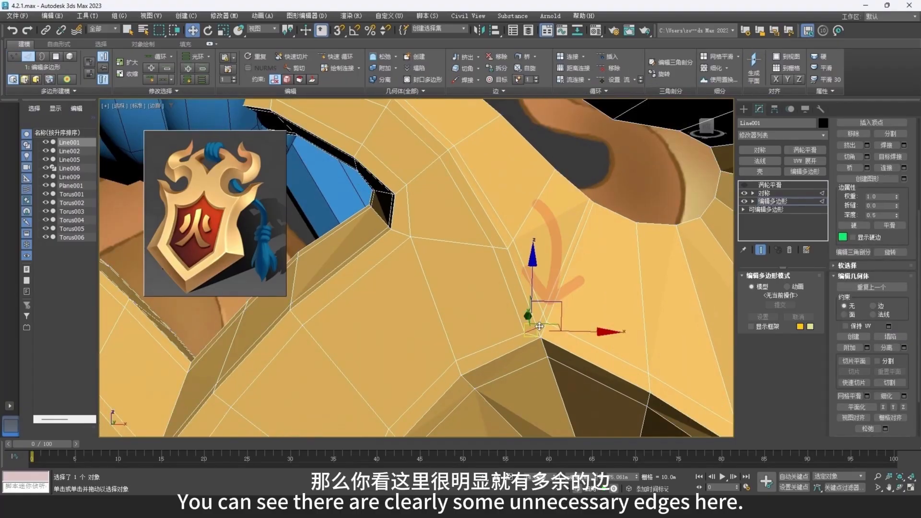
pyautogui.keyDown('ctrl'); pyautogui.click(540, 321); pyautogui.keyUp('ctrl')
pyautogui.keyDown('ctrl'); pyautogui.click(553, 290); pyautogui.keyUp('ctrl')
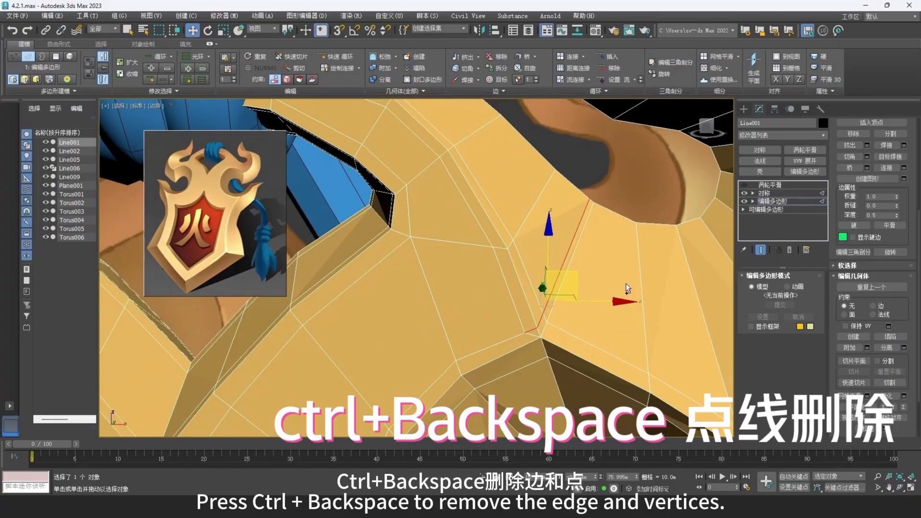
pyautogui.hotkey('ctrl', 'BackSpace')
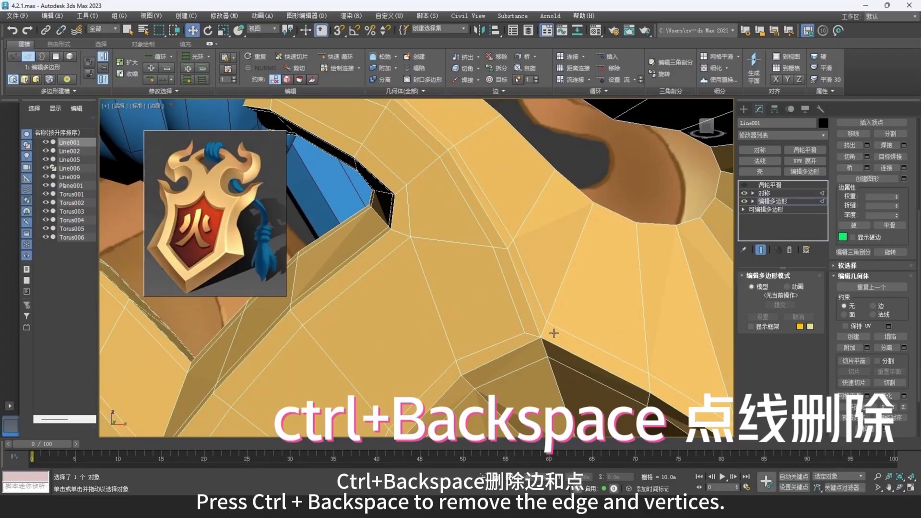
pyautogui.scroll(-6, 531, 276)
pyautogui.scroll(-5, 532, 282)
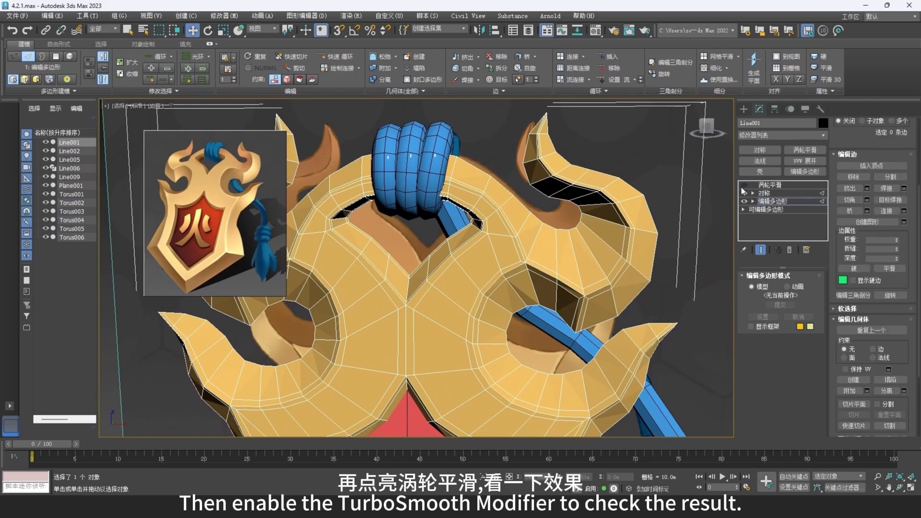
# - Enable TurboSmooth on the frame, inspect the smoothed shape with and without edge display, and disable TurboSmooth again
pyautogui.click(743, 185)
pyautogui.scroll(2, 517, 274)
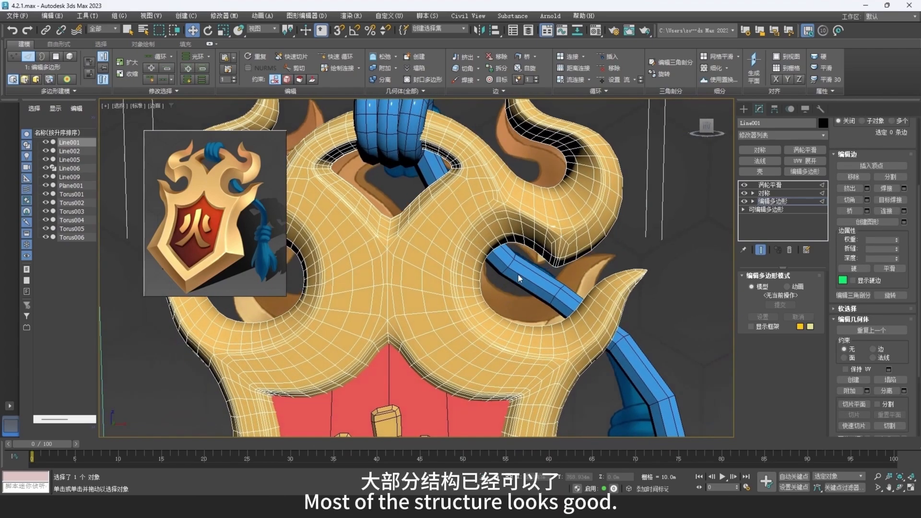
pyautogui.scroll(-6, 518, 277)
pyautogui.moveTo(528, 296); pyautogui.dragTo(517, 252, button='middle')
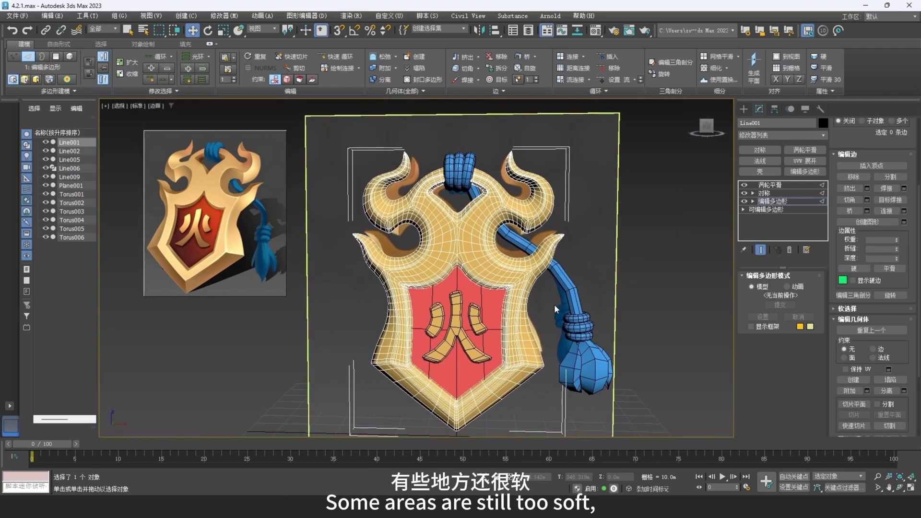
pyautogui.press('F4')
pyautogui.moveTo(555, 305)
pyautogui.keyDown('alt'); pyautogui.mouseDown(button='middle')
pyautogui.moveTo(538, 314)
pyautogui.moveTo(559, 315)
pyautogui.mouseUp(button='middle'); pyautogui.keyUp('alt')
pyautogui.click(744, 186)
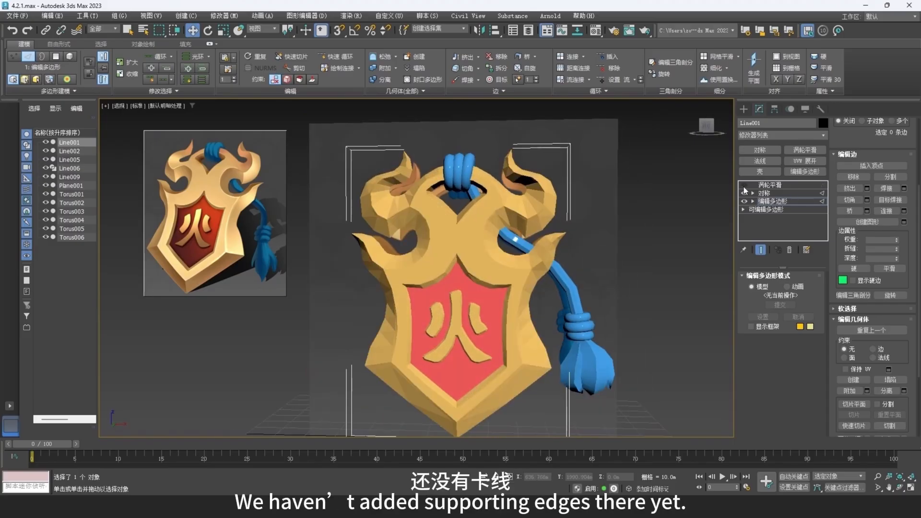
# - Cut supporting edges around the V-shaped corner below the upper hole, from its inner wall across the front face's centre line
pyautogui.scroll(3, 488, 232)
pyautogui.press('F4')
pyautogui.moveTo(478, 215); pyautogui.dragTo(488, 232, button='middle')
pyautogui.scroll(6, 460, 233)
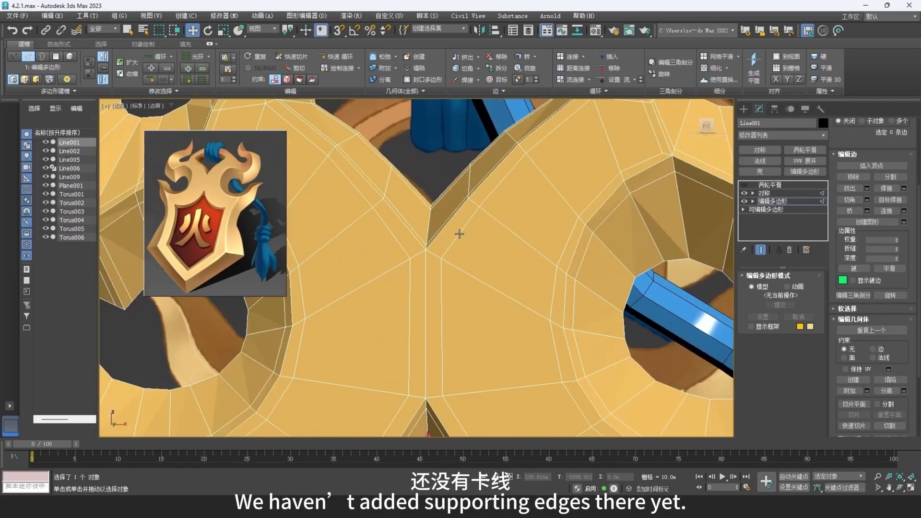
pyautogui.moveTo(428, 223); pyautogui.dragTo(508, 263, button='middle')
pyautogui.press('1')
pyautogui.rightClick(521, 322)
pyautogui.click(510, 250)
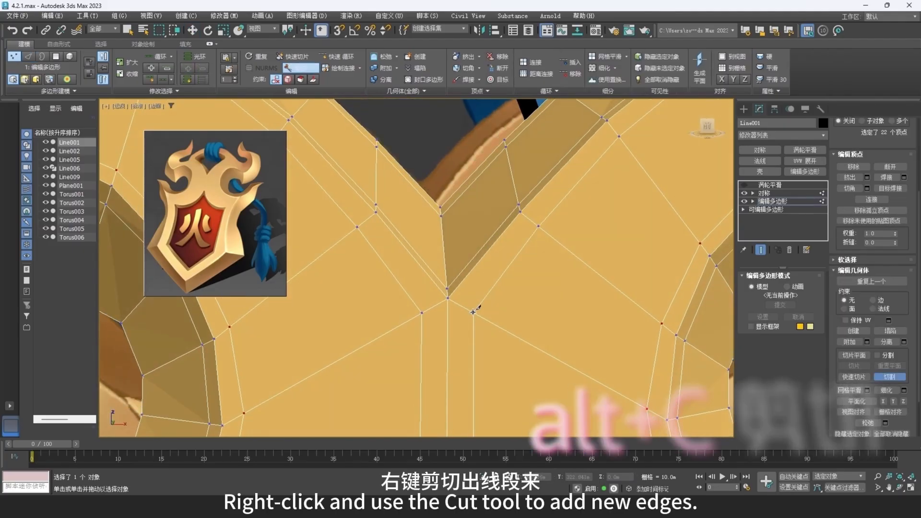
pyautogui.click(473, 313)
pyautogui.click(450, 198)
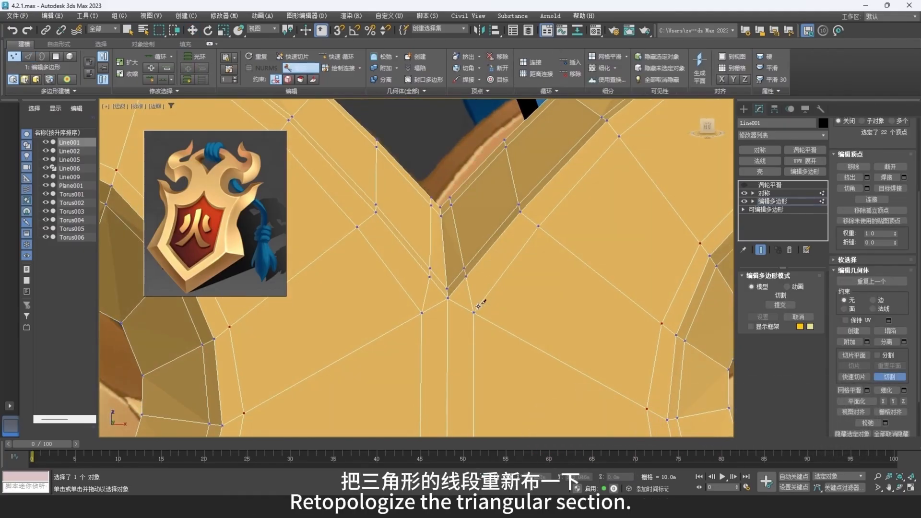
pyautogui.rightClick(464, 330)
# - Remove the redundant edges in the middle of the newly cut section below the upper hole's V corner
pyautogui.press('2')
pyautogui.click(461, 307)
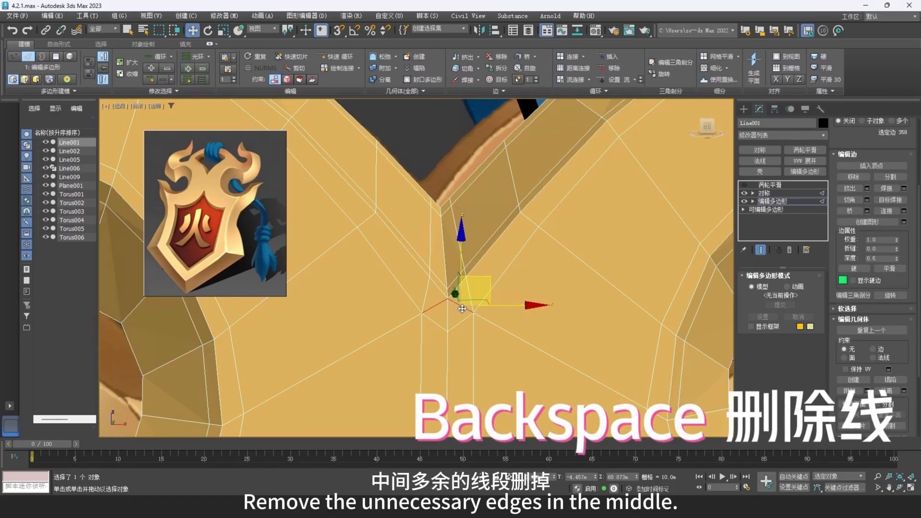
pyautogui.press('BackSpace')
# - Cut supporting edges around the pointed corner above the red panel, from the front face down onto the inner wall
pyautogui.scroll(-5, 475, 323)
pyautogui.moveTo(483, 348); pyautogui.dragTo(451, 177, button='middle')
pyautogui.scroll(5, 435, 243)
pyautogui.rightClick(503, 338)
pyautogui.click(490, 265)
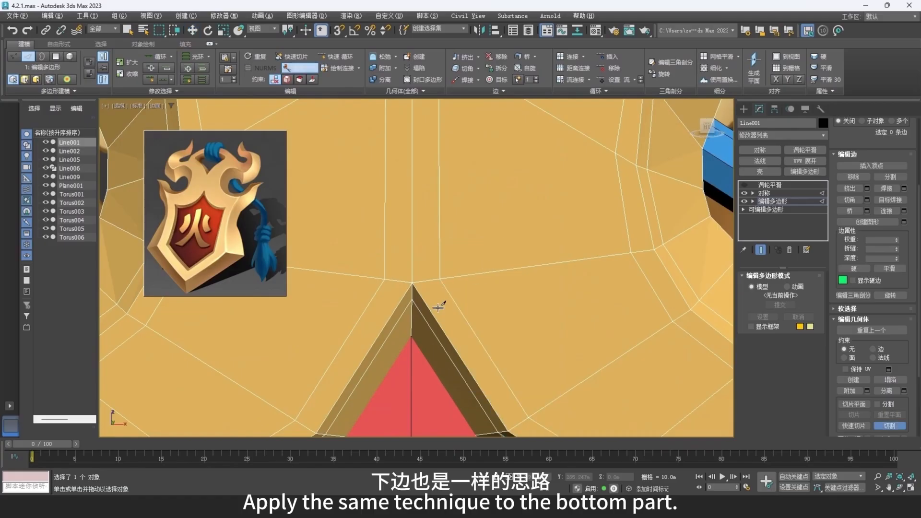
pyautogui.keyDown('alt'); pyautogui.moveTo(439, 306); pyautogui.dragTo(440, 254, button='middle'); pyautogui.keyUp('alt')
pyautogui.press('F3')
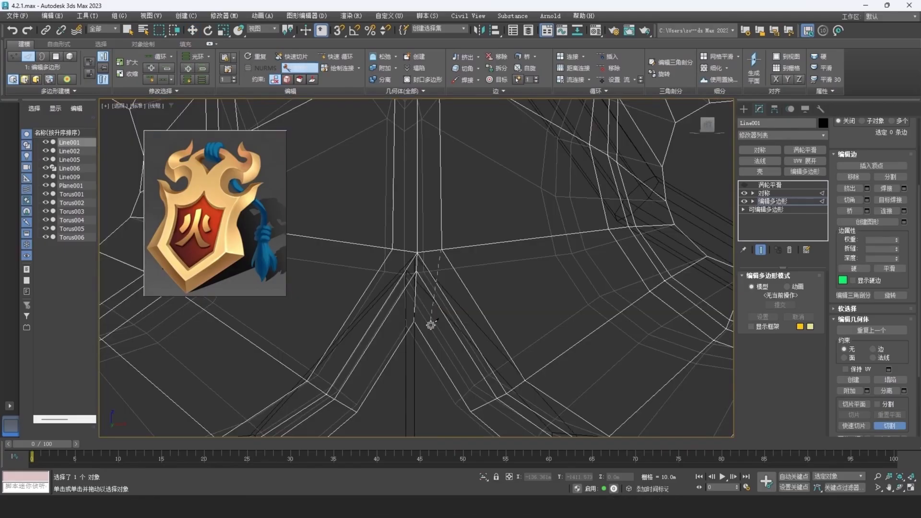
pyautogui.press('F3')
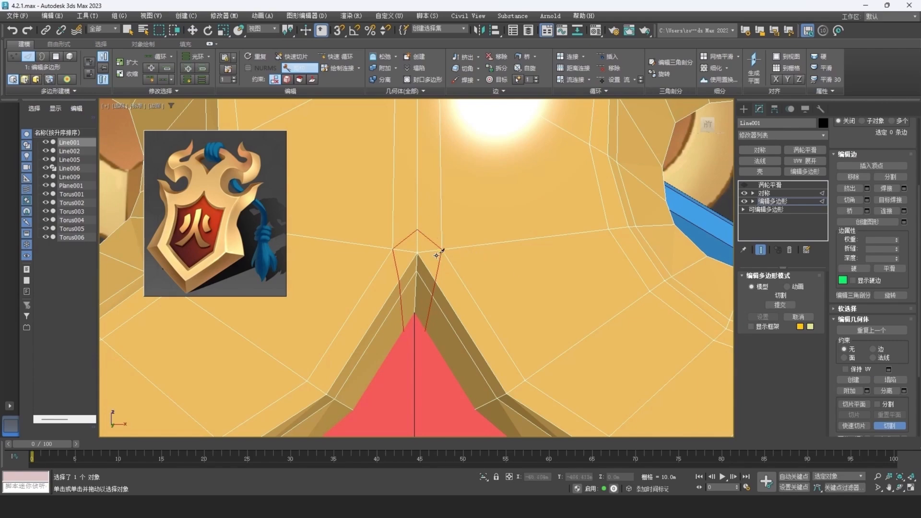
pyautogui.rightClick(435, 255)
# - Remove the redundant edges and their vertices at the pointed corner above the red panel
pyautogui.click(431, 251)
pyautogui.hotkey('ctrl', 'BackSpace')
pyautogui.scroll(-3, 435, 256)
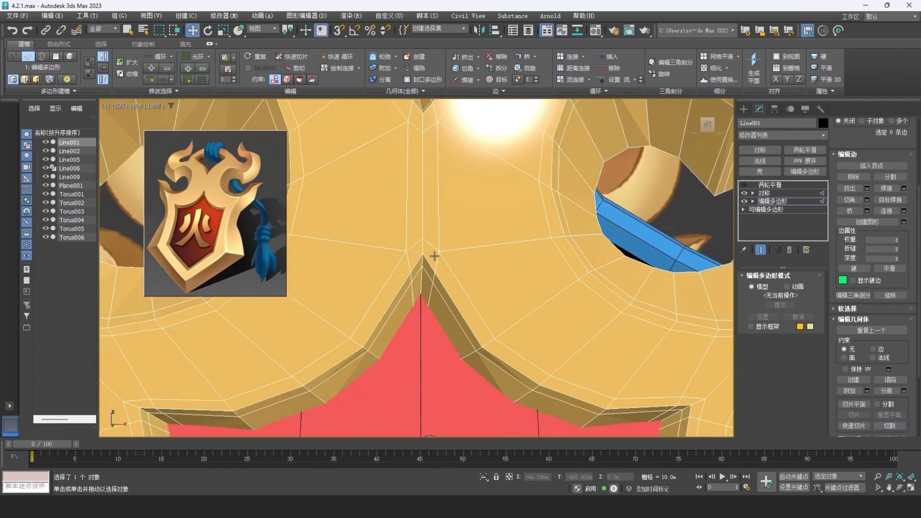
# - Add a supporting edge loop along the frame's outer perimeter with Swift Loop
pyautogui.scroll(-6, 435, 256)
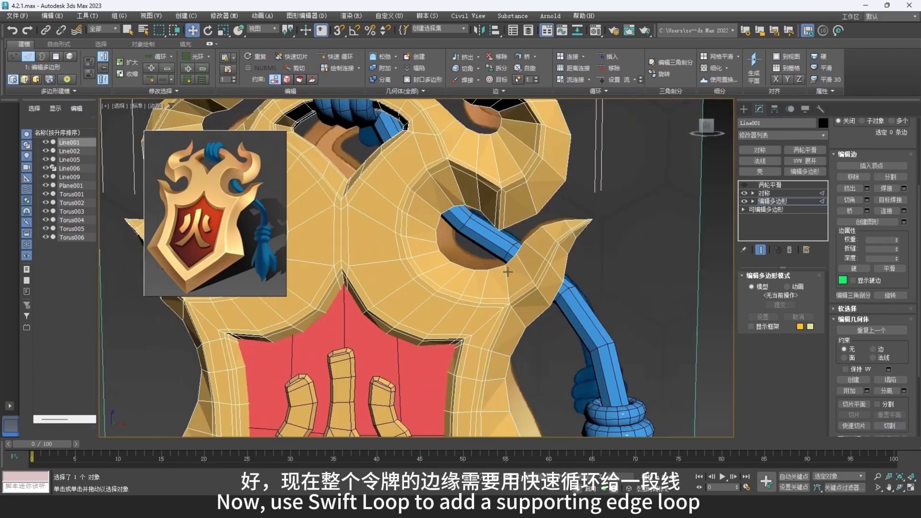
pyautogui.moveTo(567, 258); pyautogui.dragTo(556, 270, button='middle')
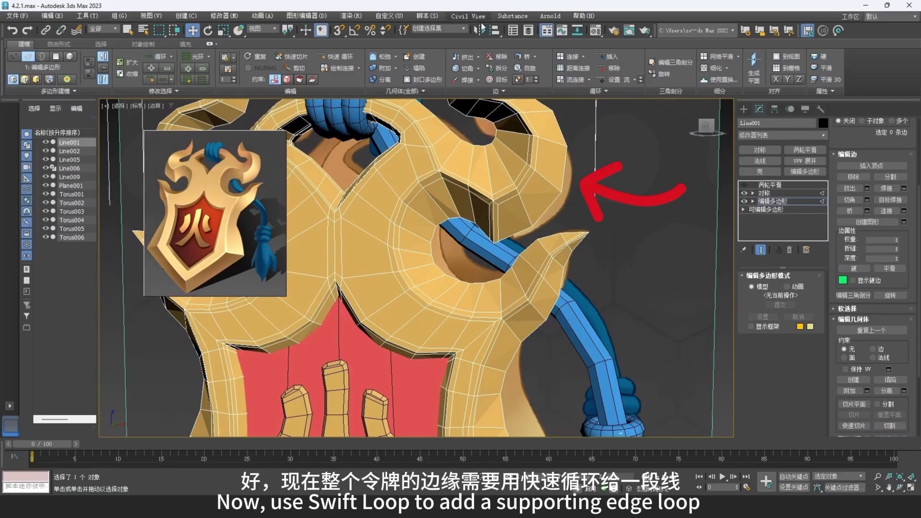
pyautogui.click(351, 60)
pyautogui.scroll(5, 529, 183)
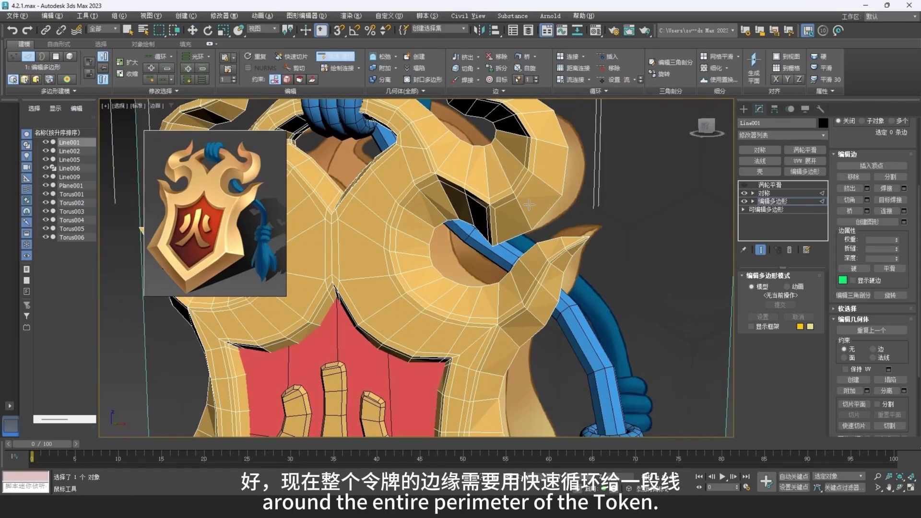
pyautogui.scroll(2, 530, 183)
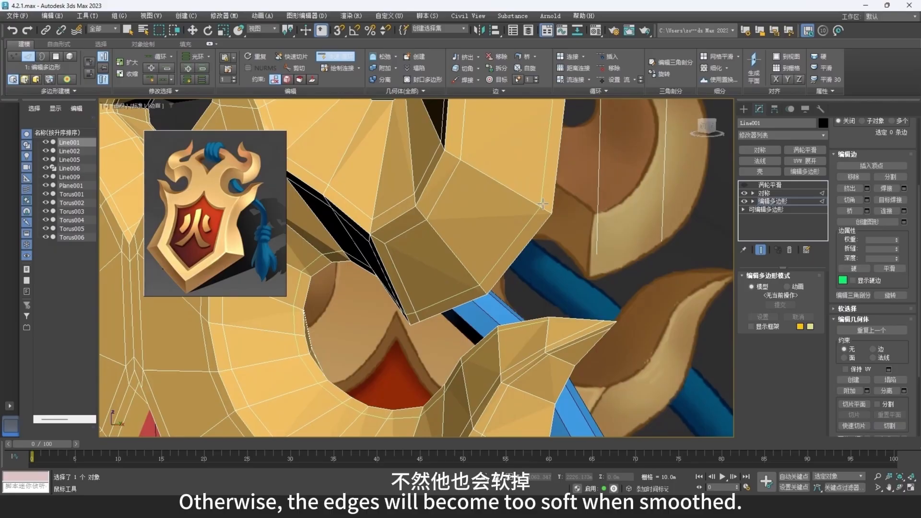
pyautogui.scroll(-5, 542, 204)
pyautogui.click(514, 196)
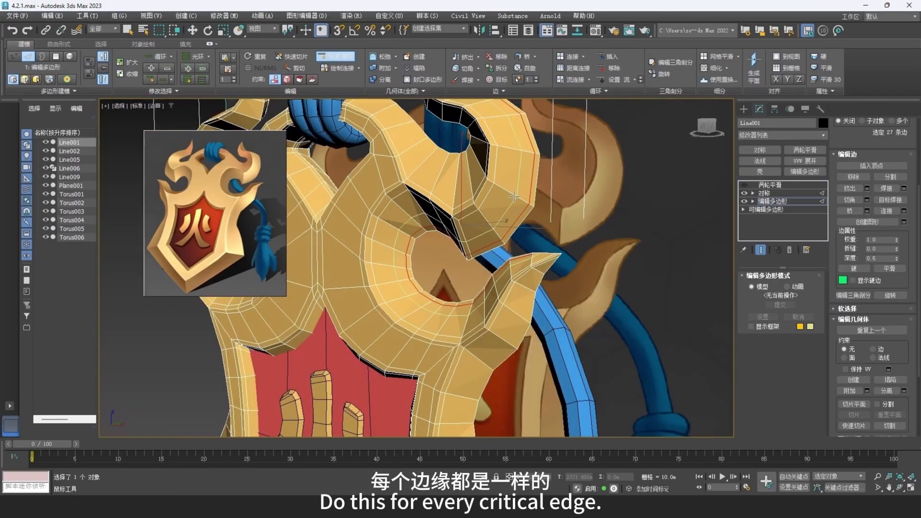
# - Add a Swift Loop supporting edge around the inner curl of the upper flame horn
pyautogui.keyDown('alt'); pyautogui.moveTo(468, 216); pyautogui.dragTo(526, 247, button='middle'); pyautogui.keyUp('alt')
pyautogui.scroll(3, 481, 206)
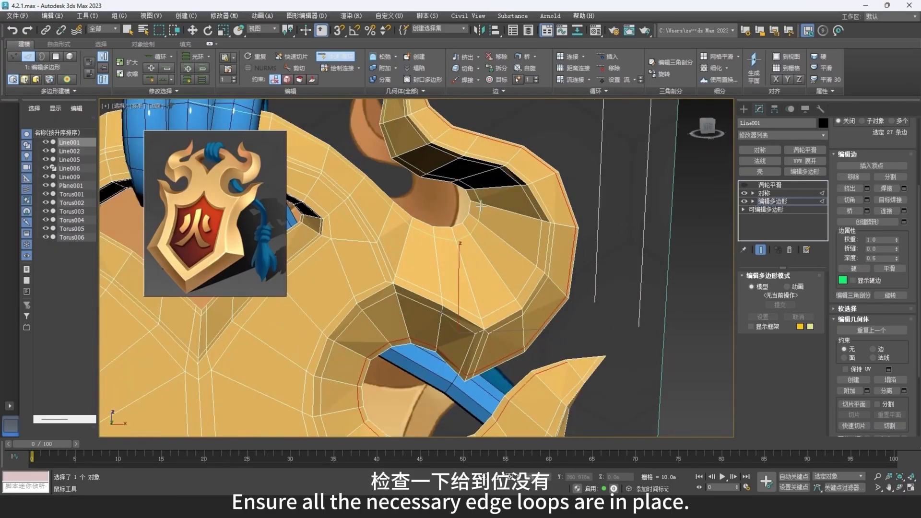
pyautogui.scroll(2, 481, 205)
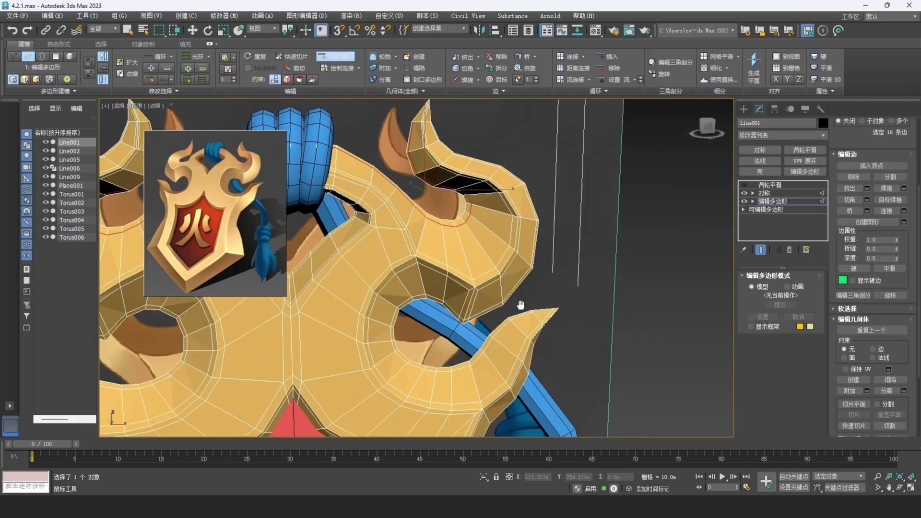
pyautogui.scroll(4, 469, 263)
# - Add a Swift Loop supporting edge along the outer side of the lower side spike
pyautogui.scroll(3, 469, 264)
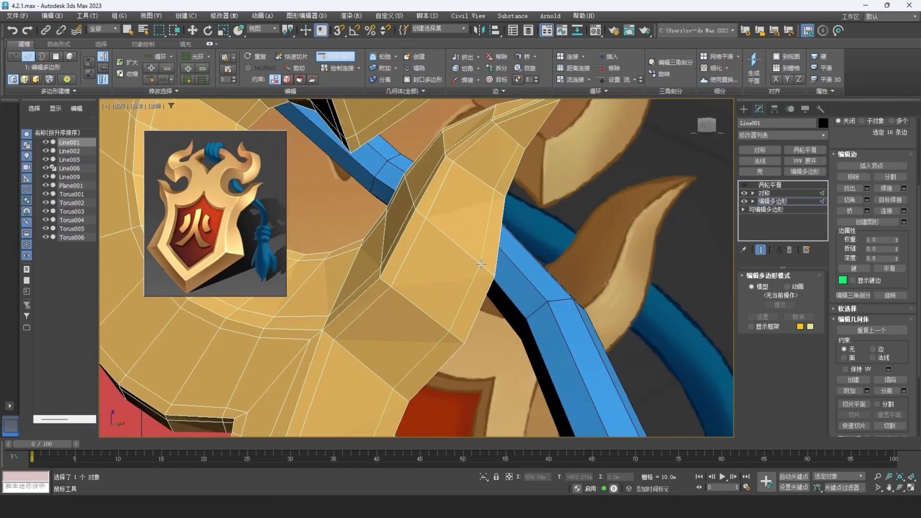
pyautogui.moveTo(484, 264); pyautogui.dragTo(446, 197, button='middle')
pyautogui.keyDown('alt'); pyautogui.moveTo(417, 258); pyautogui.dragTo(442, 354, button='middle'); pyautogui.keyUp('alt')
pyautogui.scroll(10, 472, 210)
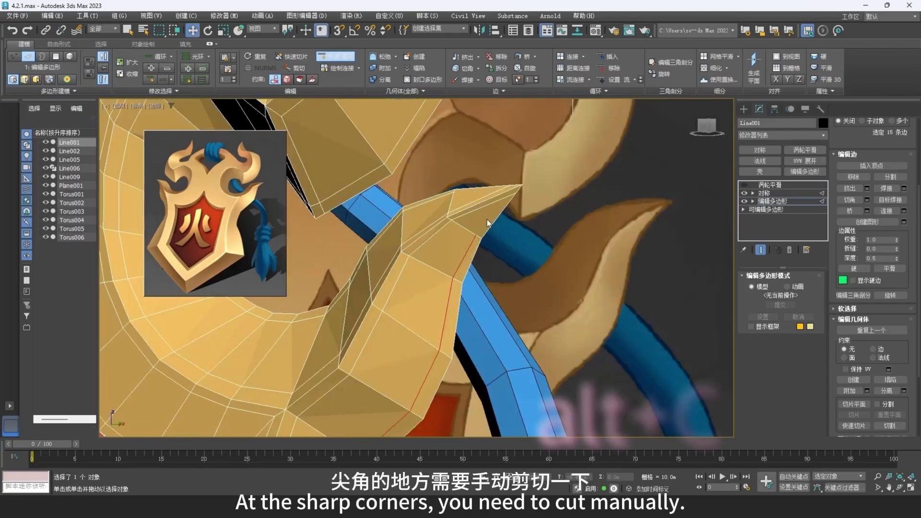
# - Cut supporting edges at the side spike's sharp tip, joining the outer loop on one side to the other side
pyautogui.press('1')
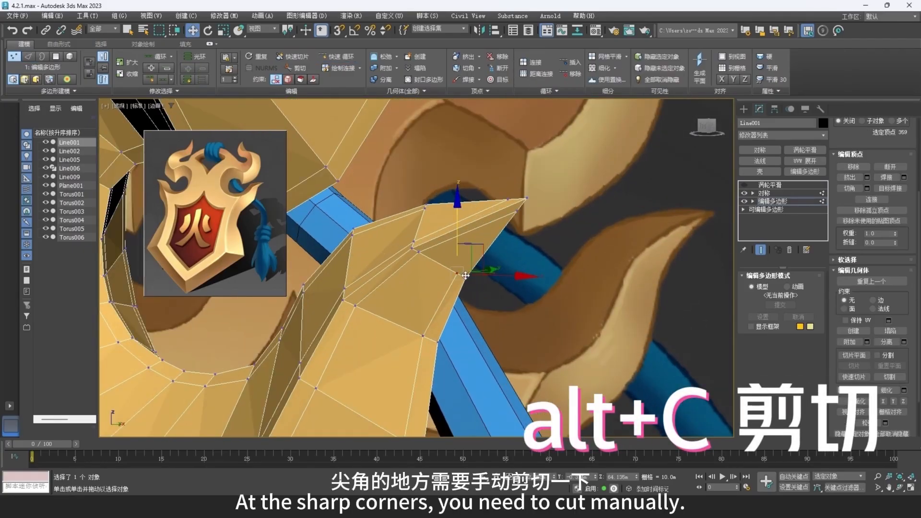
pyautogui.rightClick(465, 275)
pyautogui.click(495, 203)
pyautogui.scroll(4, 472, 254)
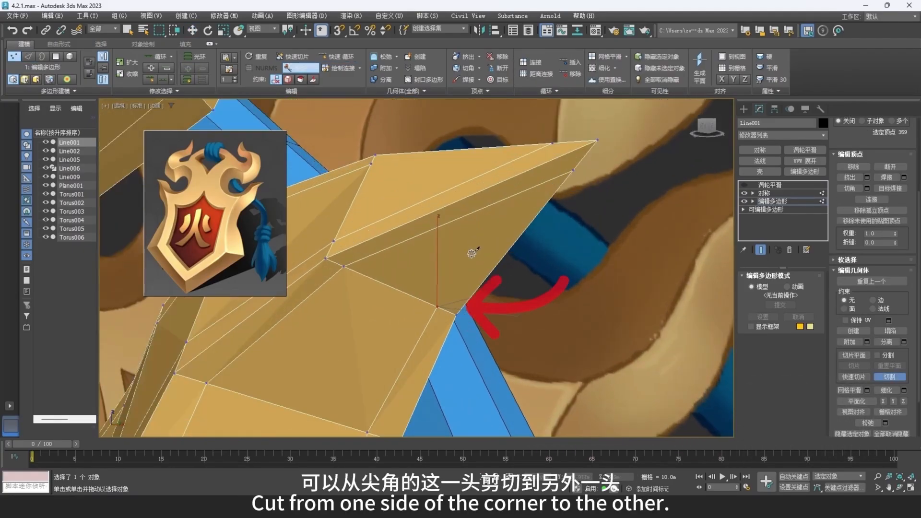
pyautogui.click(562, 156)
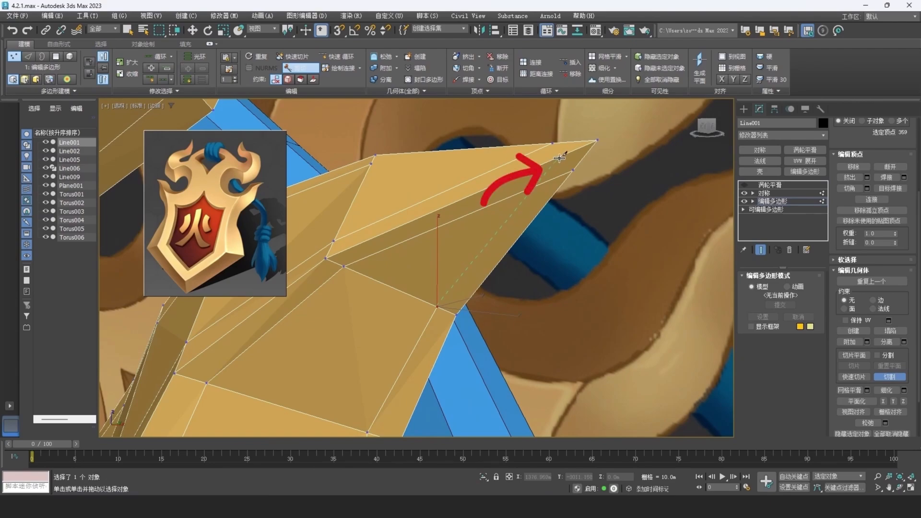
pyautogui.keyDown('alt'); pyautogui.moveTo(563, 156); pyautogui.dragTo(463, 187, button='middle'); pyautogui.keyUp('alt')
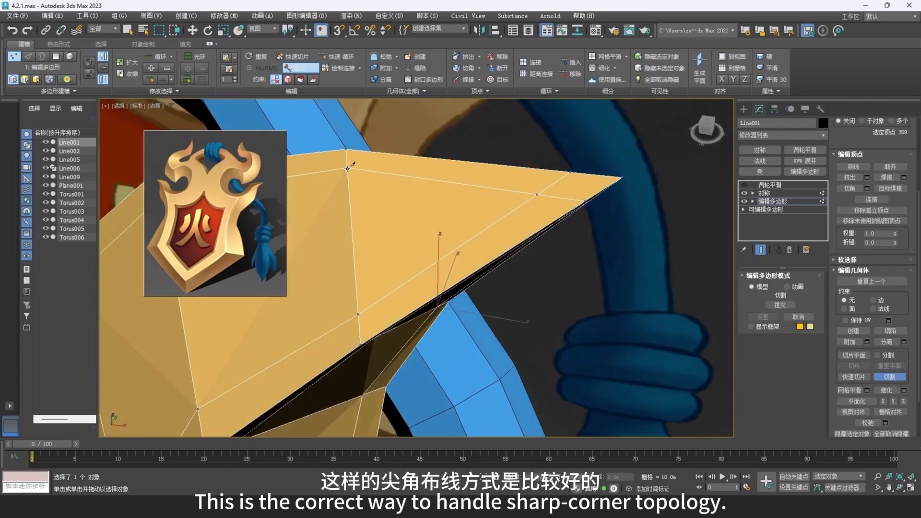
pyautogui.scroll(-10, 430, 205)
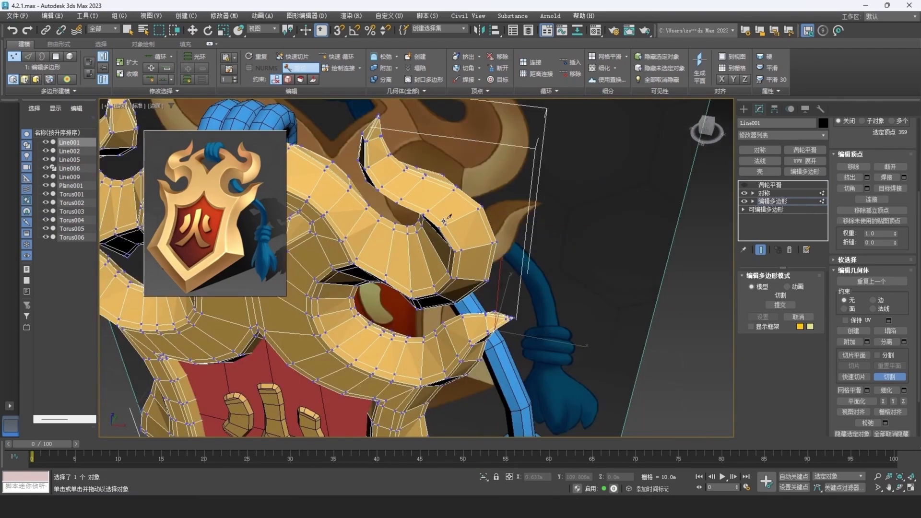
# - Cut supporting edges around the sharp tip of the upper flame horn, connecting the loops on its sides
pyautogui.moveTo(461, 211); pyautogui.dragTo(485, 233, button='middle')
pyautogui.scroll(10, 480, 226)
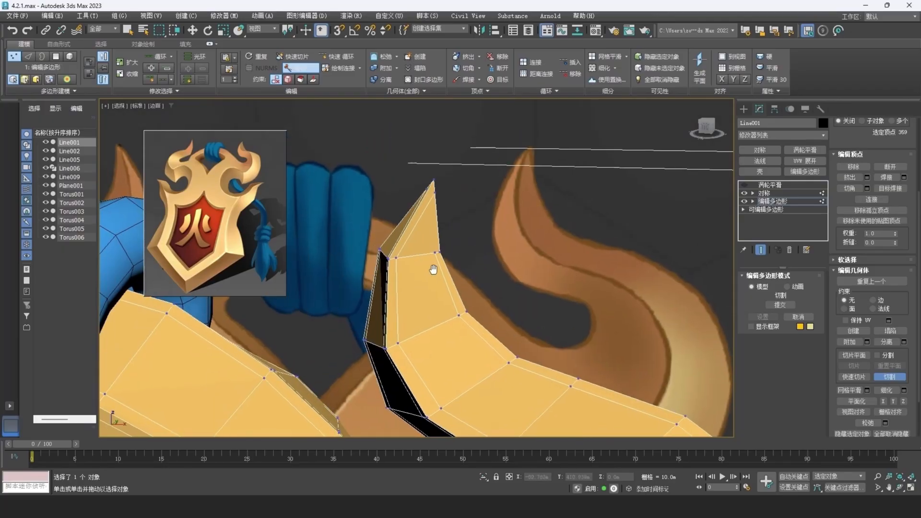
pyautogui.click(440, 253)
pyautogui.moveTo(440, 253)
pyautogui.keyDown('alt'); pyautogui.mouseDown(button='middle')
pyautogui.moveTo(450, 214)
pyautogui.moveTo(426, 212)
pyautogui.moveTo(426, 243)
pyautogui.mouseUp(button='middle'); pyautogui.keyUp('alt')
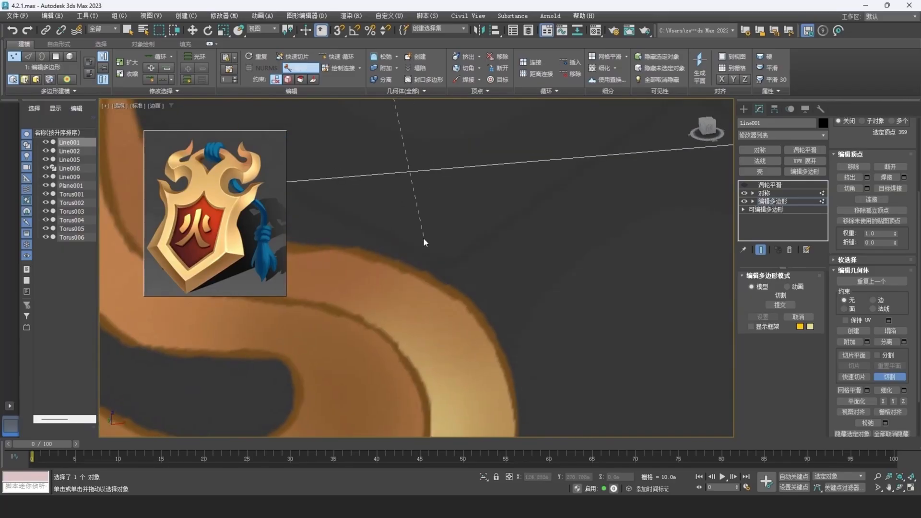
pyautogui.scroll(-5, 426, 243)
pyautogui.moveTo(409, 338); pyautogui.dragTo(442, 315, button='middle')
pyautogui.scroll(5, 442, 314)
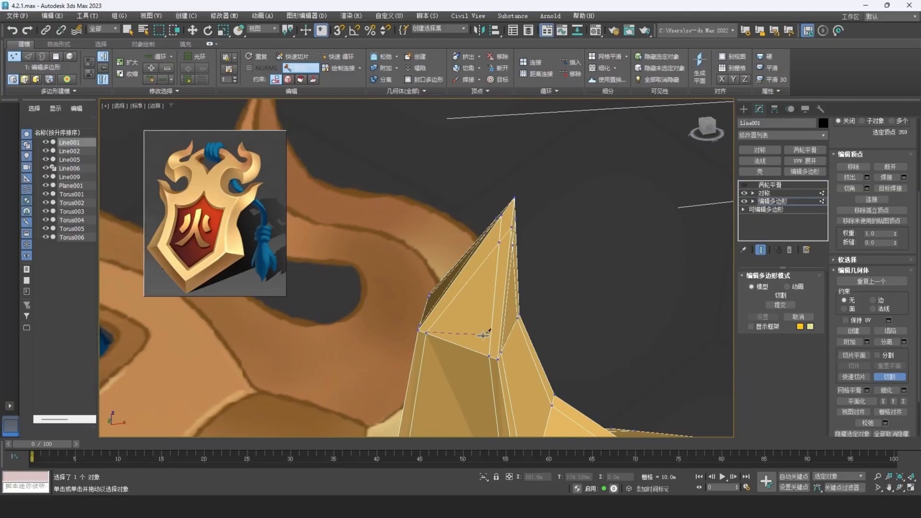
pyautogui.scroll(-3, 463, 336)
pyautogui.rightClick(468, 351)
# - Exit the frame's vertex sub-object mode and enable its TurboSmooth modifier
pyautogui.scroll(-5, 471, 356)
pyautogui.keyDown('alt'); pyautogui.moveTo(470, 356); pyautogui.dragTo(494, 236, button='middle'); pyautogui.keyUp('alt')
pyautogui.scroll(-4, 462, 331)
pyautogui.scroll(-4, 464, 297)
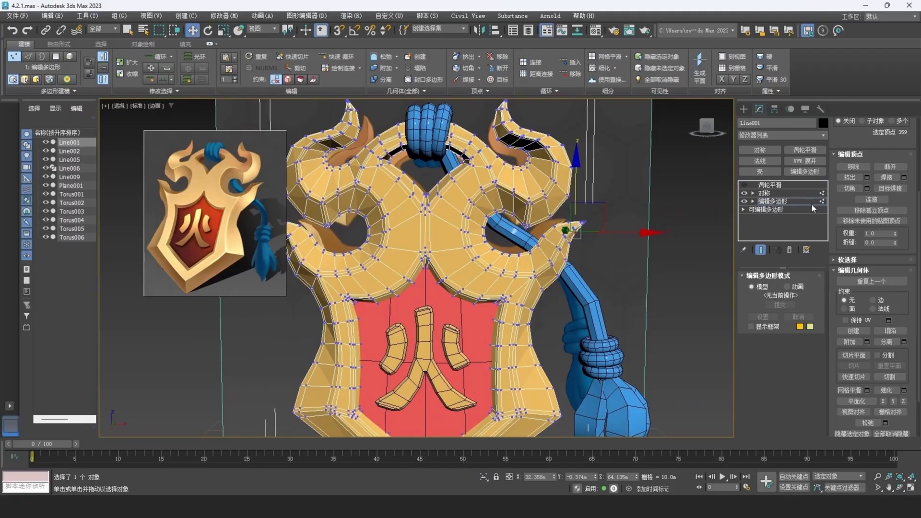
pyautogui.scroll(4, 856, 168)
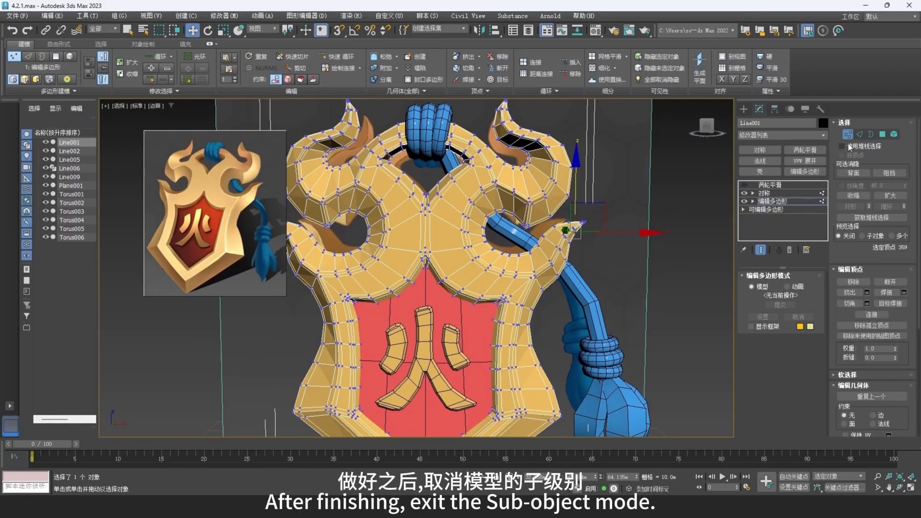
pyautogui.click(848, 135)
pyautogui.click(770, 185)
pyautogui.click(744, 184)
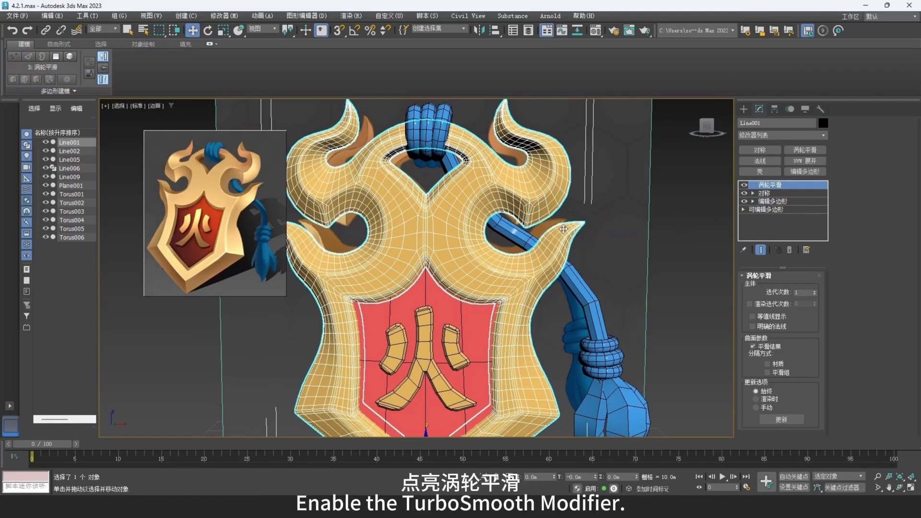
# - Deselect the frame and examine the whole smoothed badge
pyautogui.scroll(-5, 564, 230)
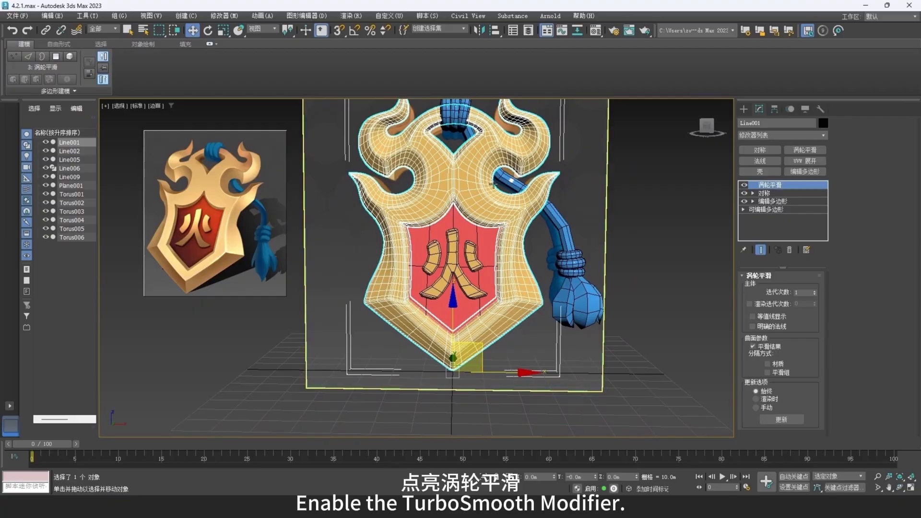
pyautogui.keyDown('alt'); pyautogui.moveTo(493, 183); pyautogui.dragTo(597, 327, button='middle'); pyautogui.keyUp('alt')
pyautogui.click(692, 310)
pyautogui.keyDown('alt'); pyautogui.moveTo(517, 299); pyautogui.dragTo(535, 307, button='middle'); pyautogui.keyUp('alt')
pyautogui.press('F4')
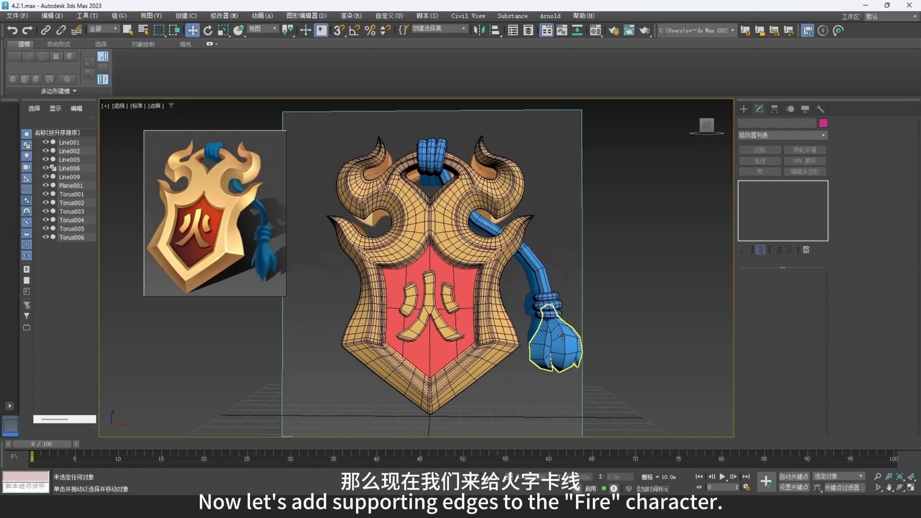
# - Add an Edit Poly modifier to the Fire character as its supporting-edge layer
pyautogui.click(430, 311)
pyautogui.scroll(5, 431, 312)
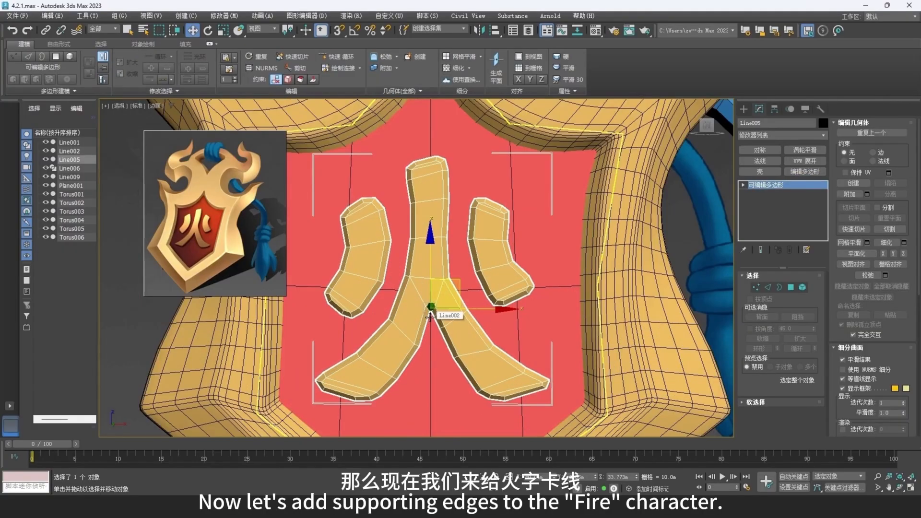
pyautogui.moveTo(431, 313); pyautogui.dragTo(518, 305, button='middle')
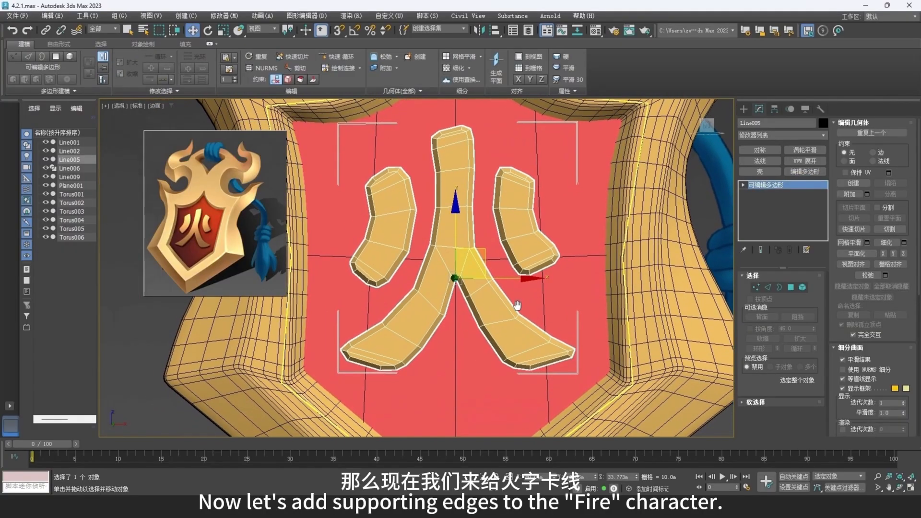
pyautogui.click(816, 174)
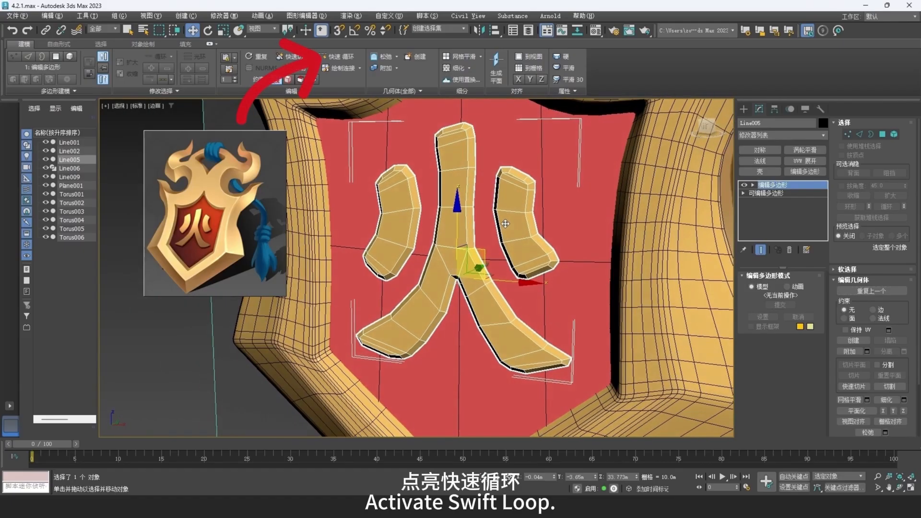
# - Insert supporting edge loops with Swift Loop along the thickness transition of each separate stroke of the Fire character
pyautogui.click(338, 57)
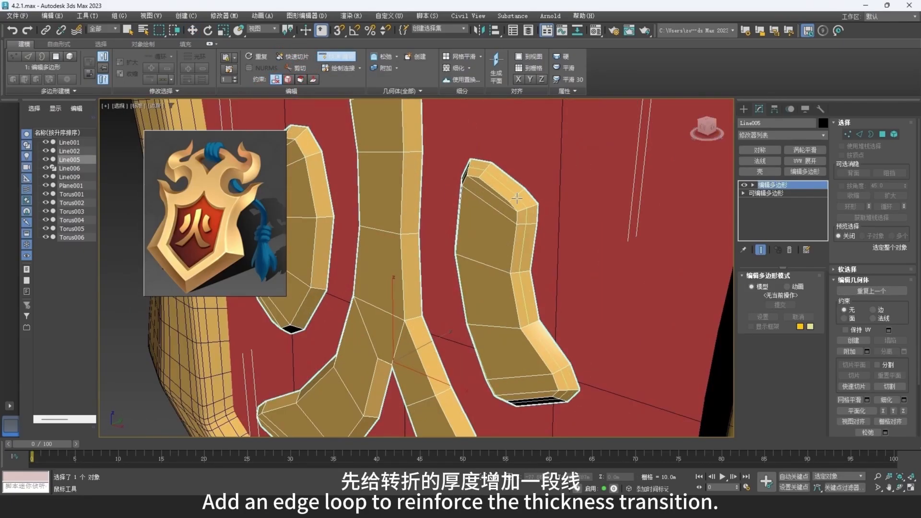
pyautogui.click(523, 208)
pyautogui.moveTo(434, 159); pyautogui.dragTo(473, 291, button='middle')
pyautogui.scroll(4, 432, 199)
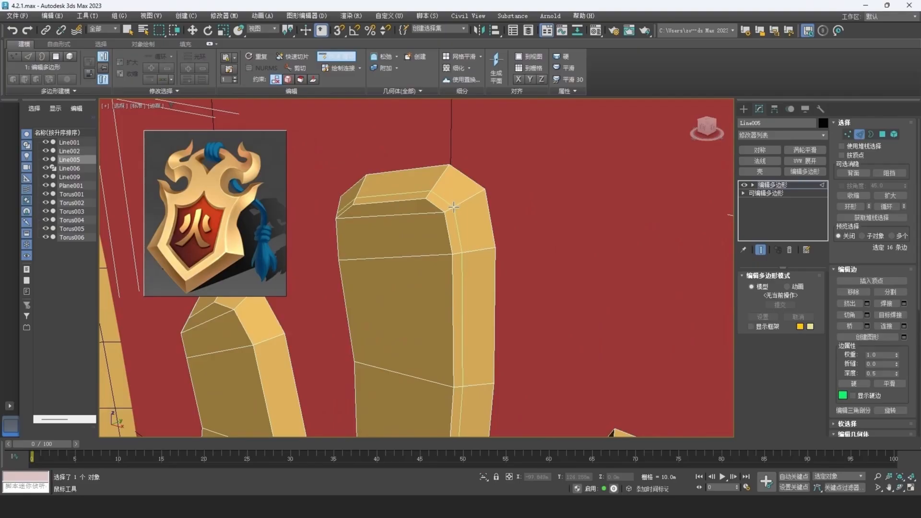
pyautogui.click(453, 207)
pyautogui.moveTo(395, 258); pyautogui.dragTo(603, 190, button='middle')
pyautogui.scroll(4, 402, 254)
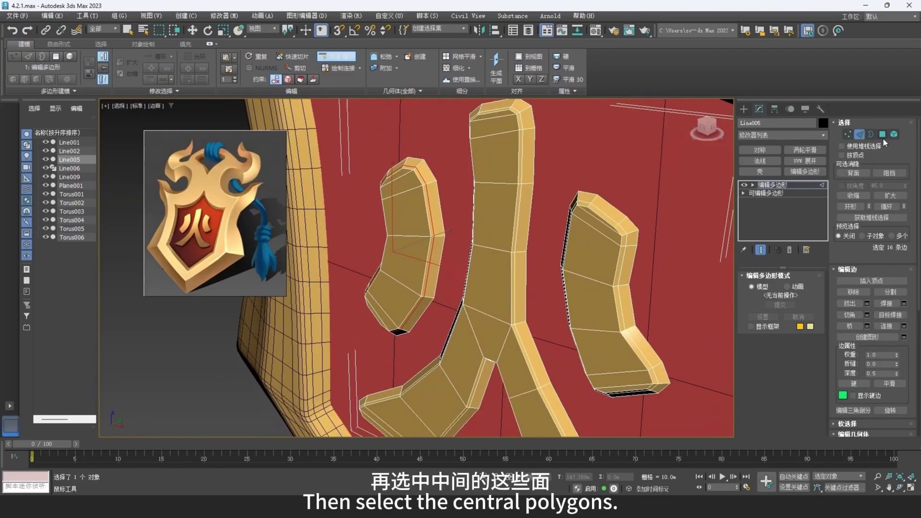
# - Select the central front polygons of all the Fire character's strokes and bevel them with height 0 and outline -0.251 m
pyautogui.click(883, 136)
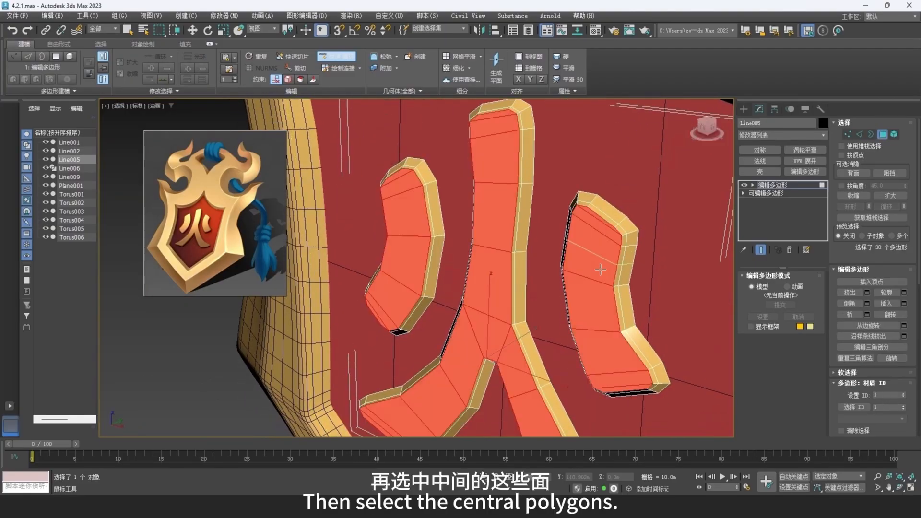
pyautogui.keyDown('alt'); pyautogui.moveTo(599, 267); pyautogui.dragTo(530, 319, button='middle'); pyautogui.keyUp('alt')
pyautogui.press('w')
pyautogui.moveTo(525, 359); pyautogui.dragTo(480, 297, button='middle')
pyautogui.scroll(-3, 518, 275)
pyautogui.keyDown('alt'); pyautogui.moveTo(480, 298); pyautogui.dragTo(471, 292, button='middle'); pyautogui.keyUp('alt')
pyautogui.rightClick(507, 243)
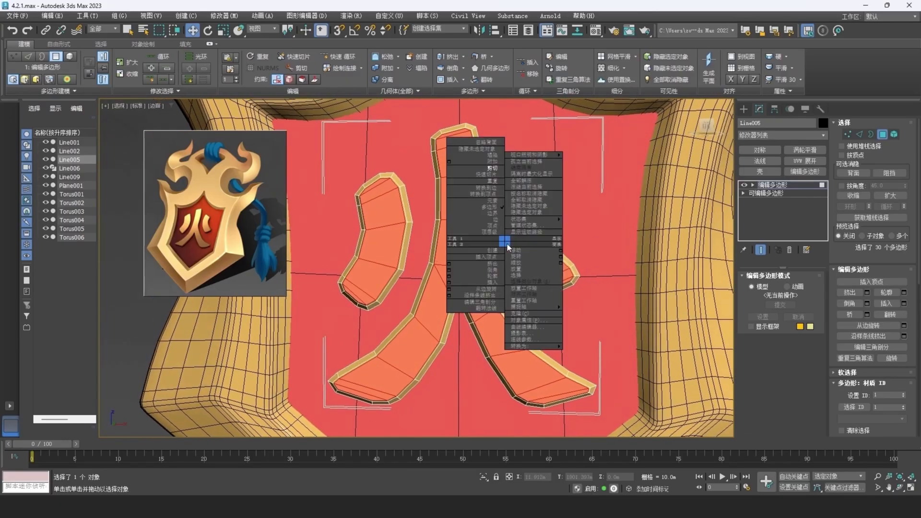
pyautogui.click(454, 273)
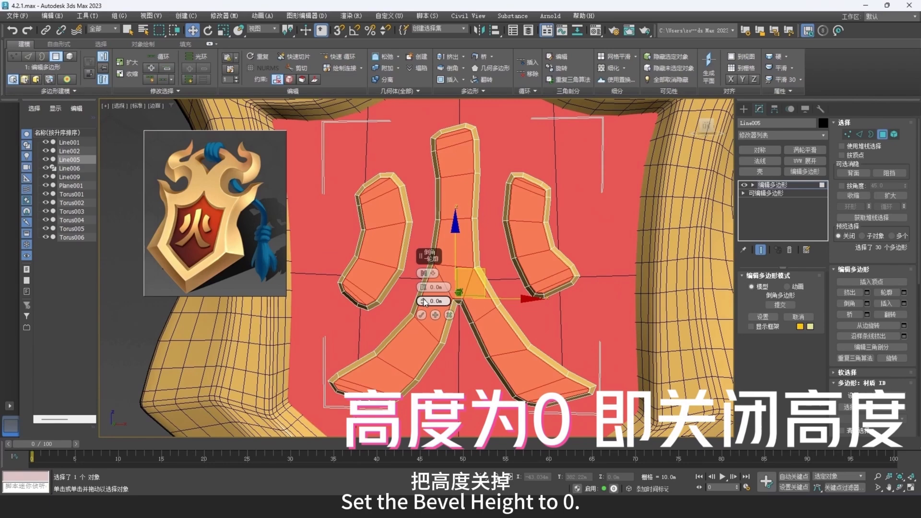
pyautogui.moveTo(425, 302); pyautogui.dragTo(422, 301)
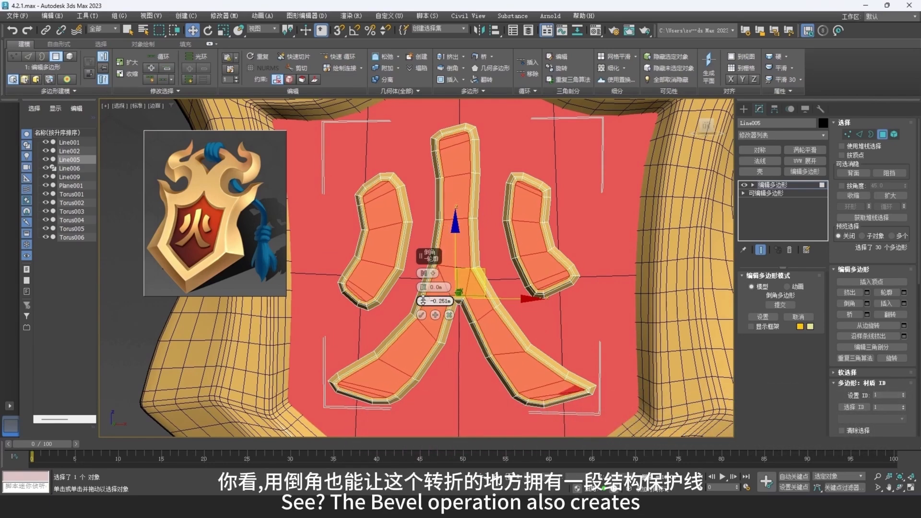
pyautogui.click(421, 315)
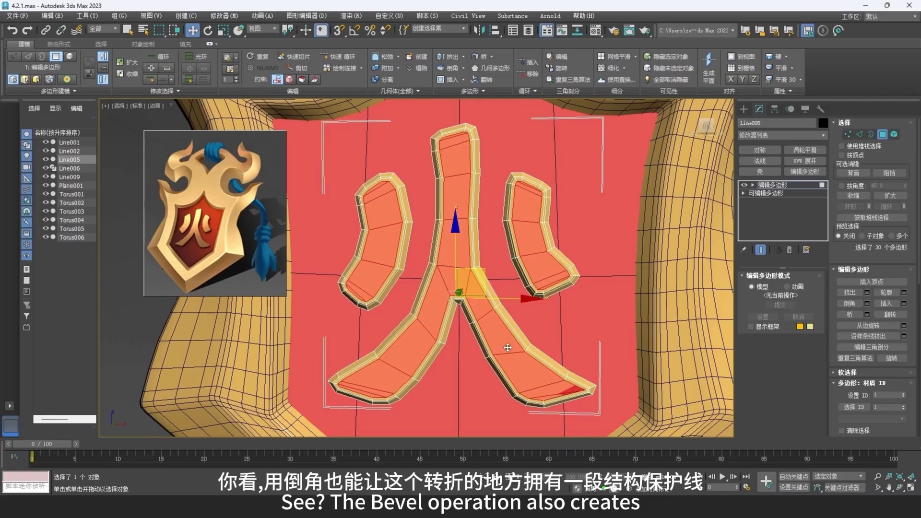
# - Reposition the overlapping inner vertices at the tip of the Fire character's lower-right stroke and leave vertex editing
pyautogui.scroll(10, 538, 319)
pyautogui.press('1')
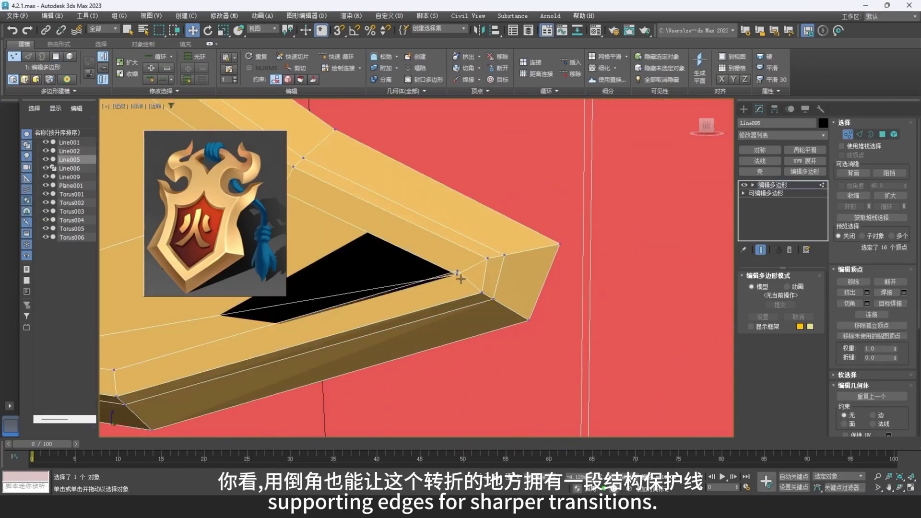
pyautogui.moveTo(460, 234); pyautogui.dragTo(459, 225)
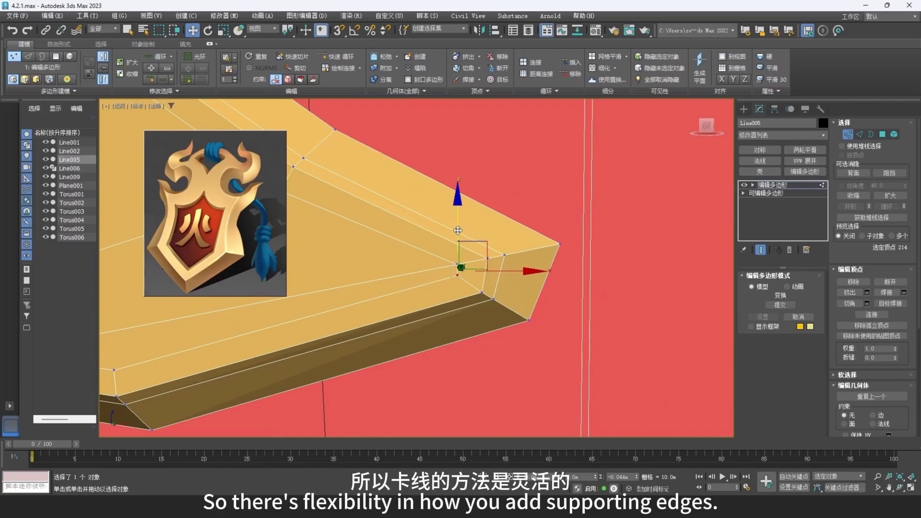
pyautogui.moveTo(496, 277); pyautogui.dragTo(497, 276)
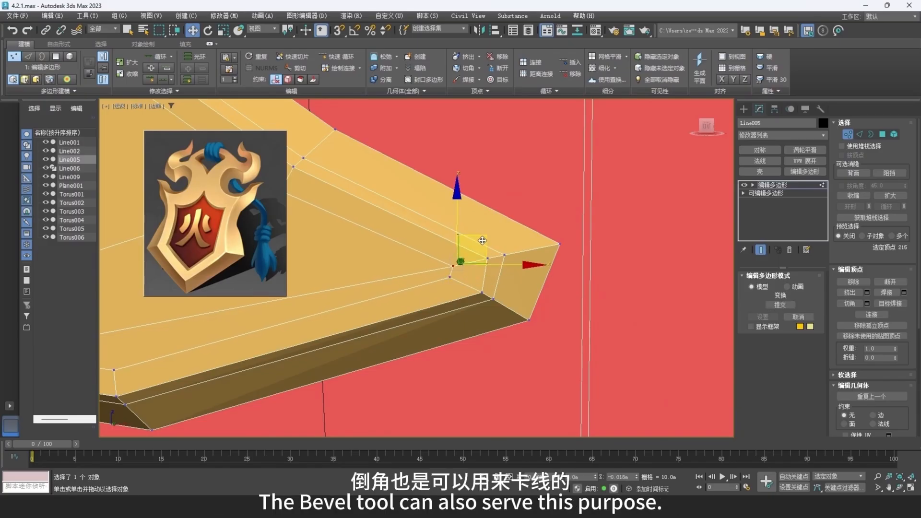
pyautogui.scroll(-4, 481, 248)
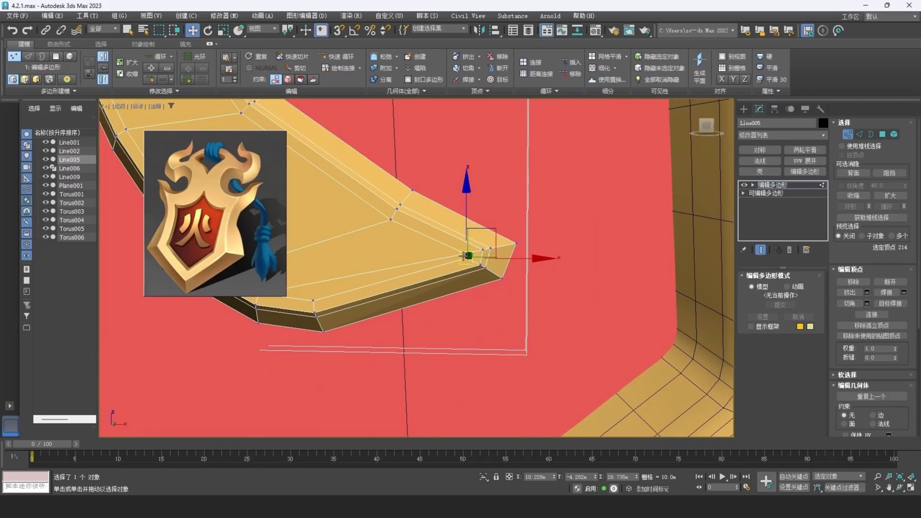
pyautogui.scroll(3, 464, 256)
pyautogui.scroll(-6, 492, 231)
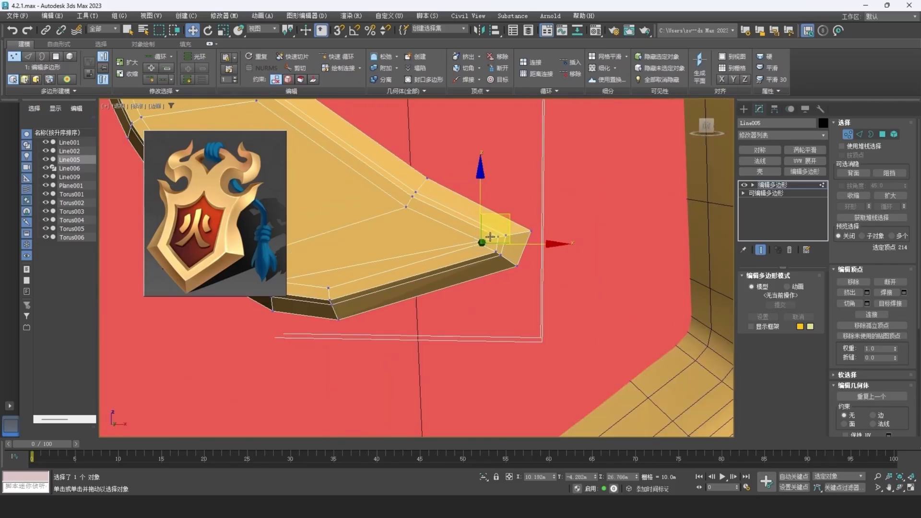
pyautogui.click(848, 135)
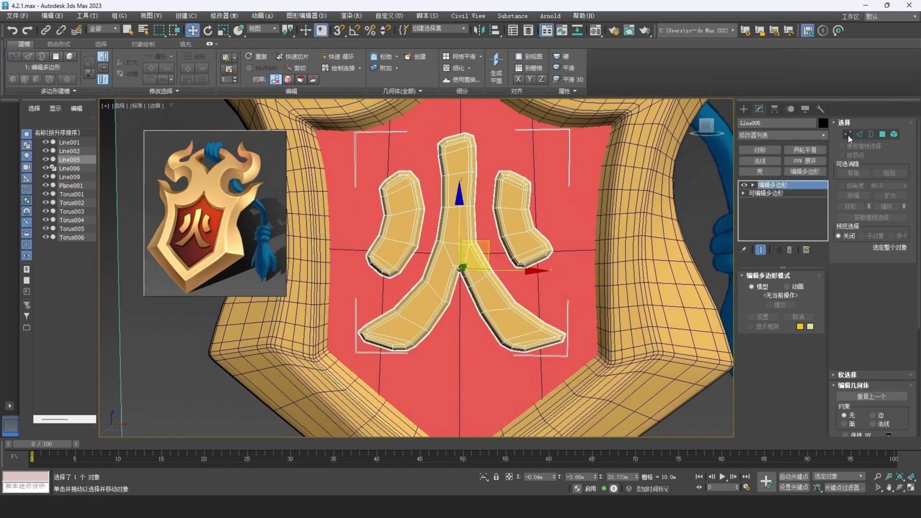
# - Apply TurboSmooth to the Fire character and set the iterations to 2 for both it and the gold frame
pyautogui.moveTo(540, 201); pyautogui.dragTo(537, 245, button='middle')
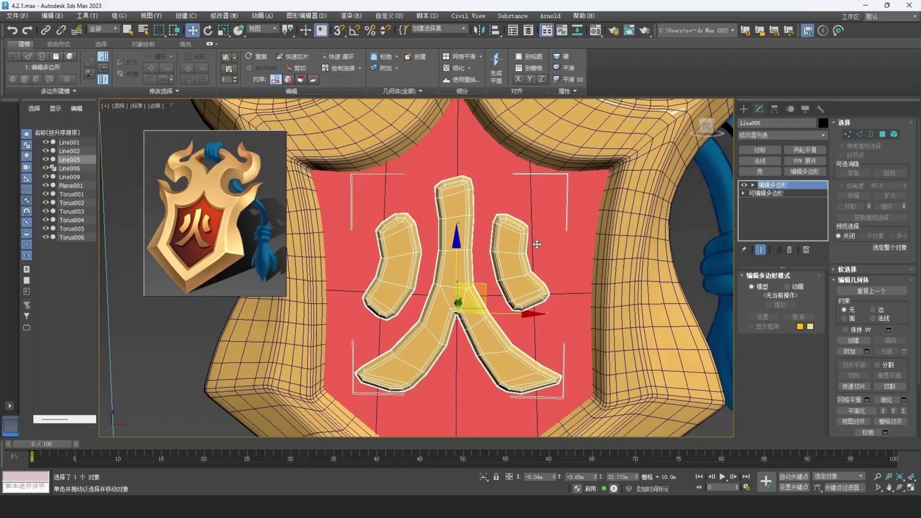
pyautogui.click(807, 151)
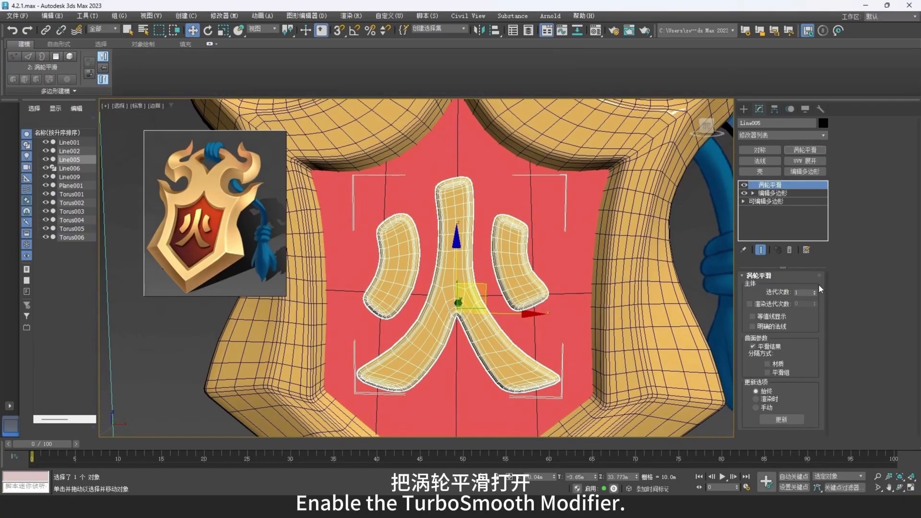
pyautogui.click(815, 290)
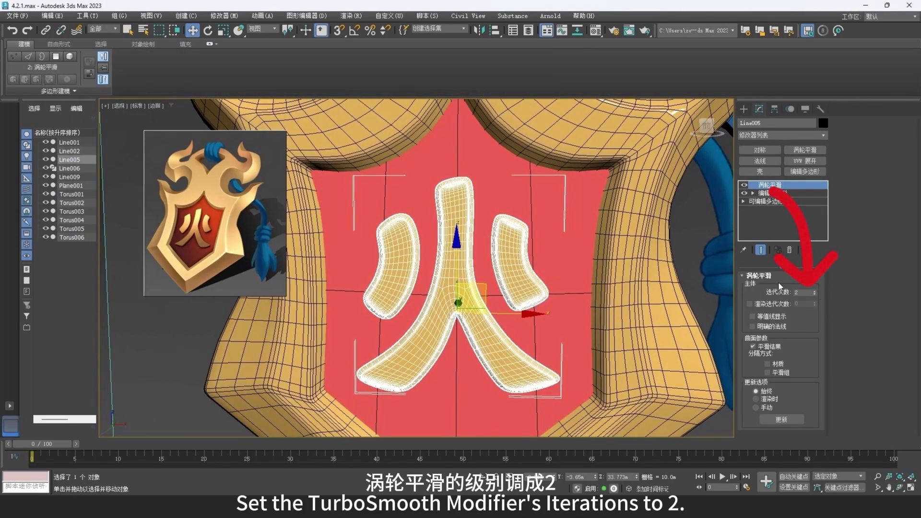
pyautogui.click(659, 212)
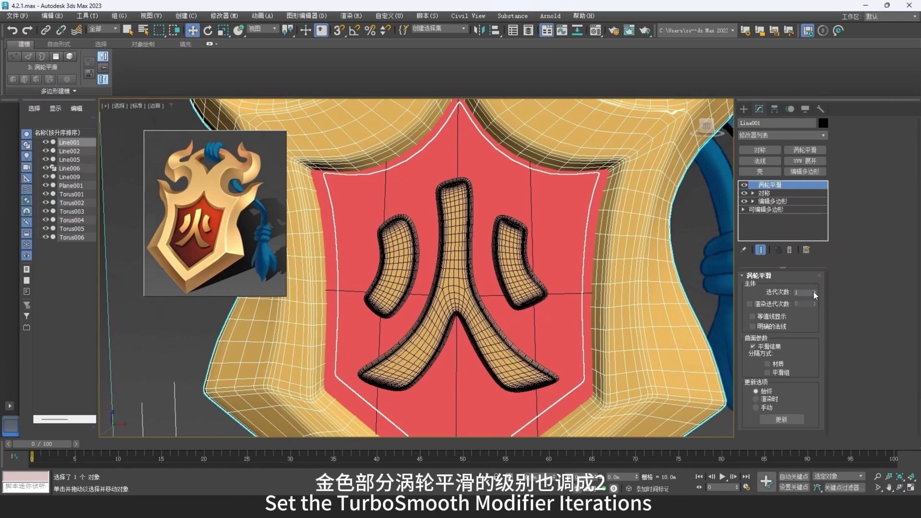
pyautogui.click(816, 290)
pyautogui.scroll(-5, 641, 279)
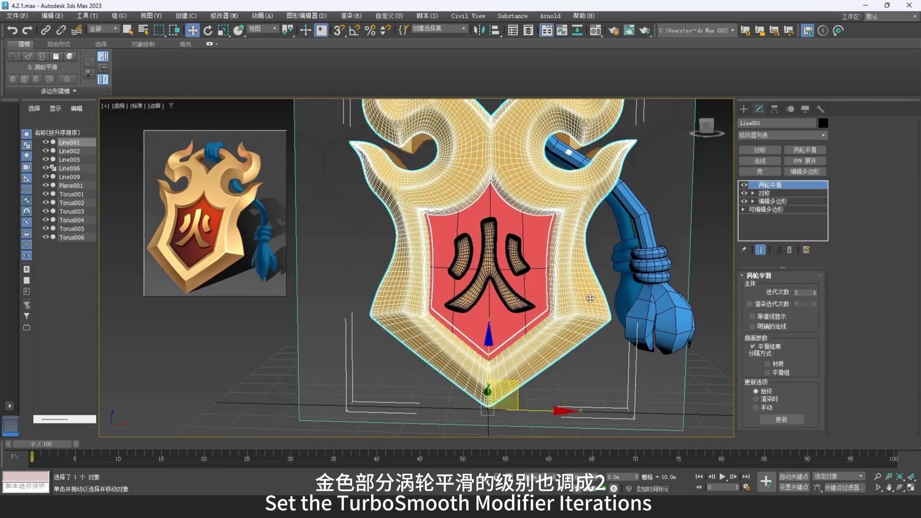
# - Examine the smoothed badge from an angle with the wireframe edges hidden
pyautogui.click(634, 356)
pyautogui.keyDown('alt'); pyautogui.moveTo(612, 354); pyautogui.dragTo(501, 262, button='middle'); pyautogui.keyUp('alt')
pyautogui.scroll(-4, 562, 306)
pyautogui.press('F4')
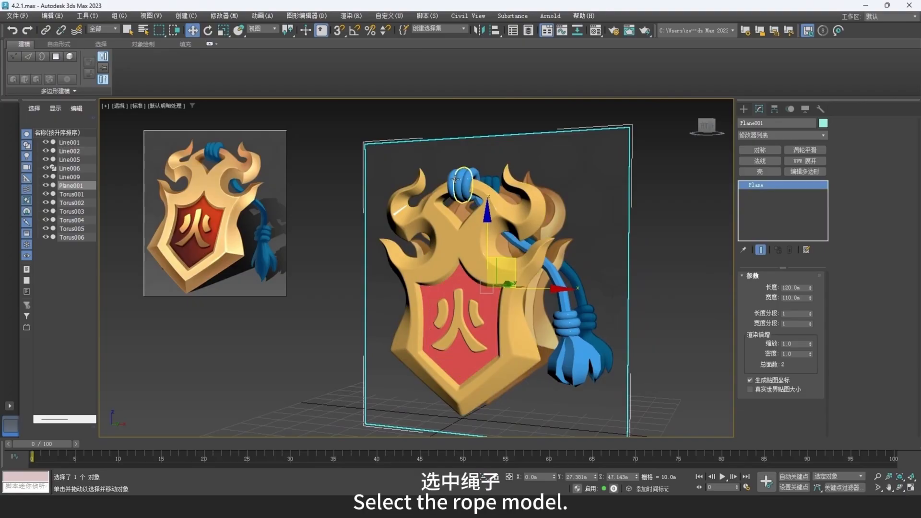
# - Show the wireframe edges again and convert the long blue rope strand to an Editable Poly
pyautogui.click(464, 182)
pyautogui.scroll(2, 504, 212)
pyautogui.press('F4')
pyautogui.scroll(4, 504, 240)
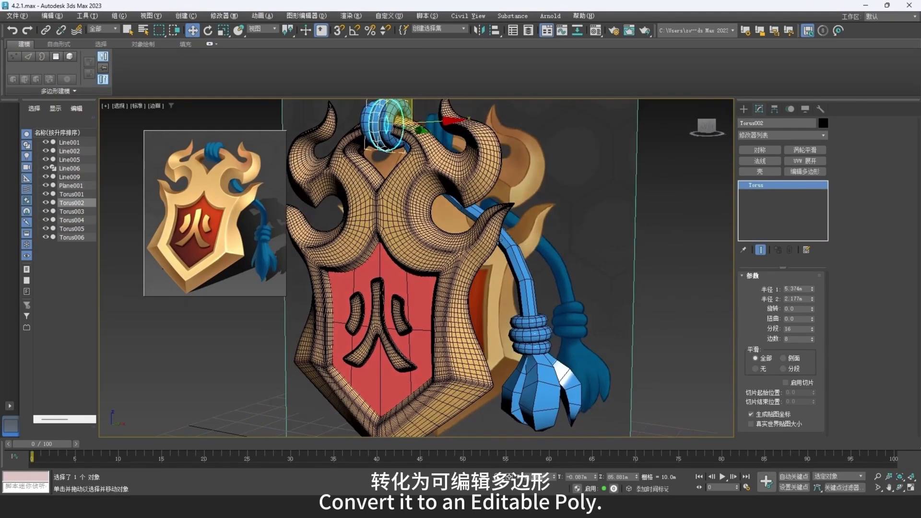
pyautogui.click(503, 253)
pyautogui.rightClick(501, 253)
pyautogui.moveTo(542, 361)
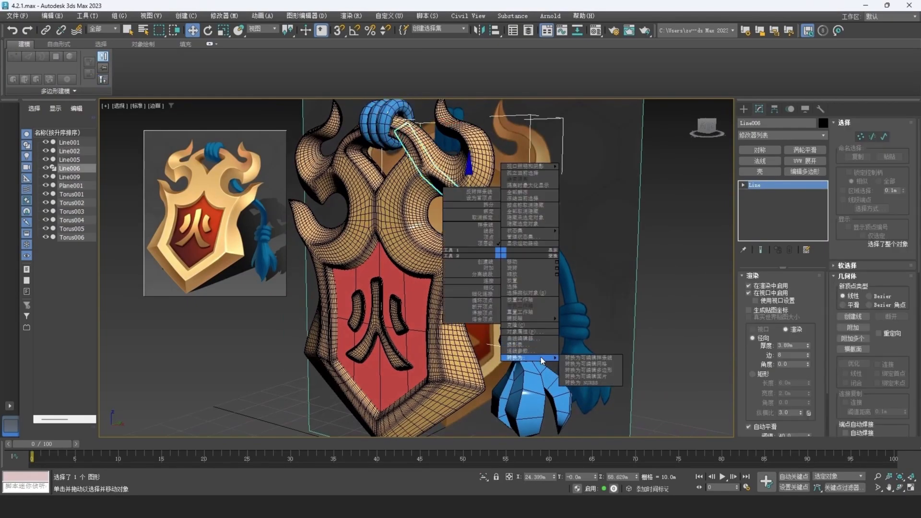
pyautogui.click(598, 371)
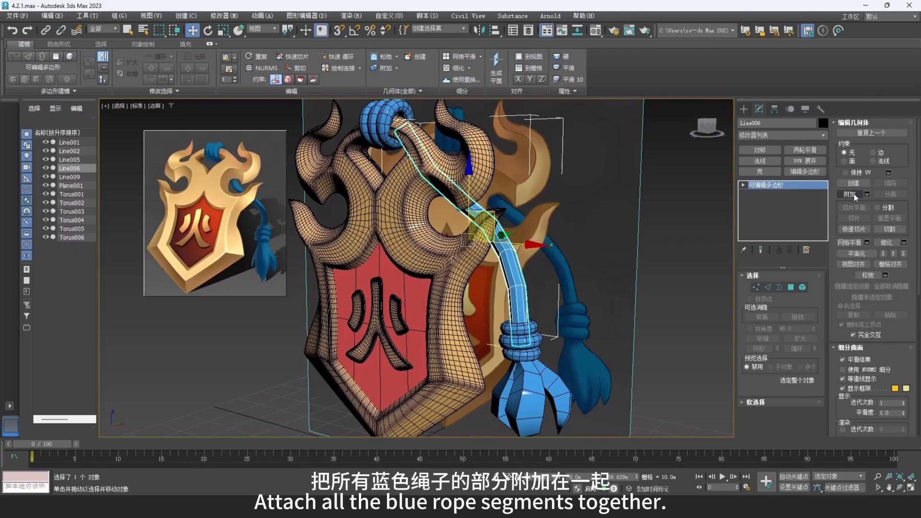
# - Attach the upper rope rings, the lower knot rings and the tassel to the blue rope strand
pyautogui.click(850, 194)
pyautogui.click(395, 136)
pyautogui.click(384, 130)
pyautogui.click(370, 126)
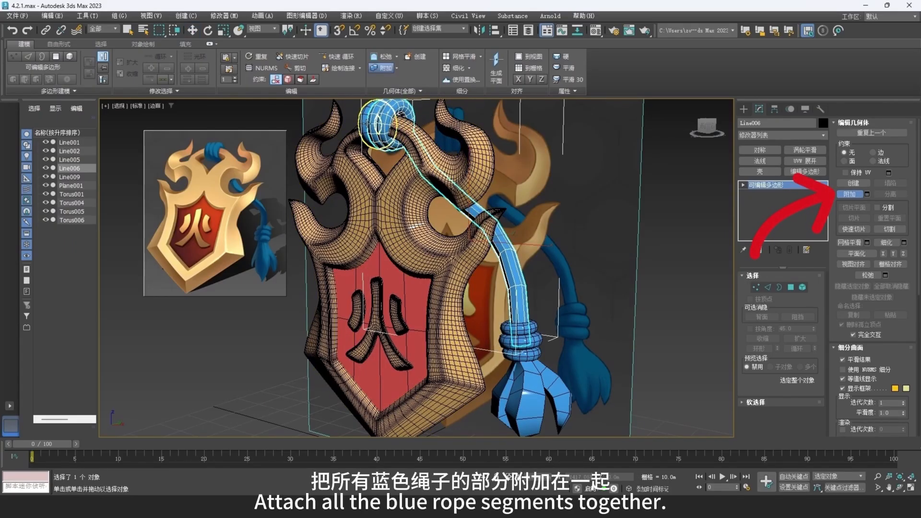
pyautogui.click(523, 342)
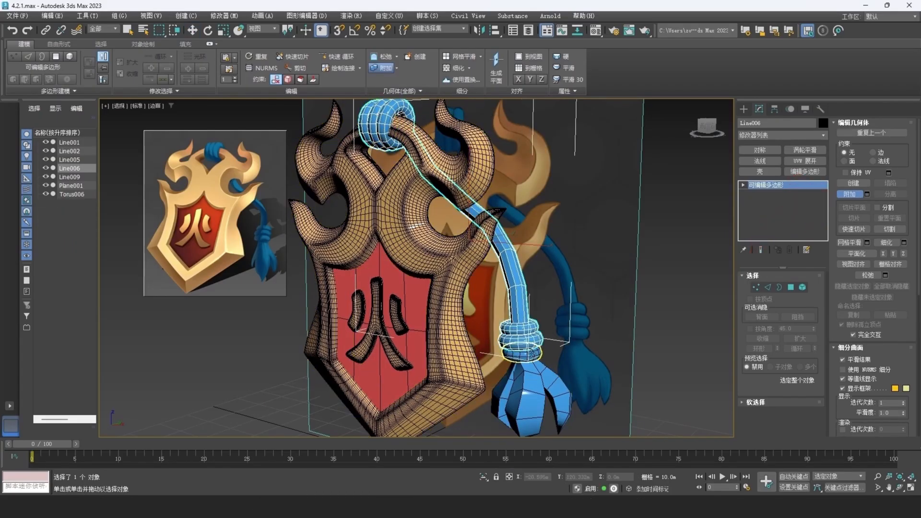
pyautogui.click(524, 356)
pyautogui.click(534, 382)
pyautogui.rightClick(570, 369)
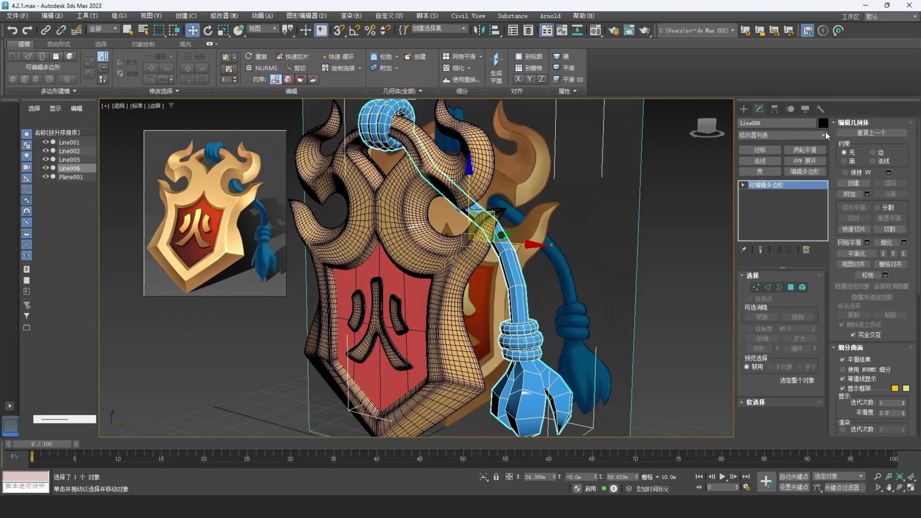
# - Apply TurboSmooth to the combined rope and add an Edit Poly modifier beneath it
pyautogui.click(809, 154)
pyautogui.moveTo(528, 292); pyautogui.dragTo(516, 269, button='middle')
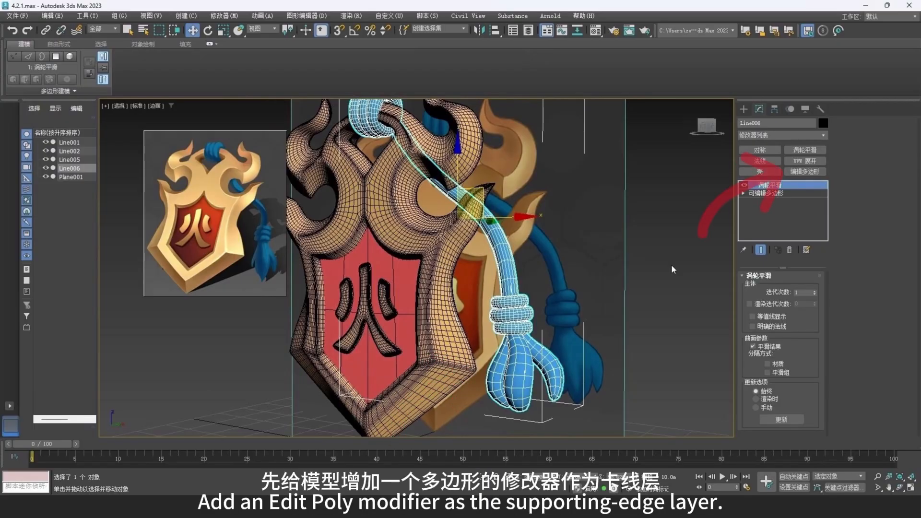
pyautogui.click(806, 172)
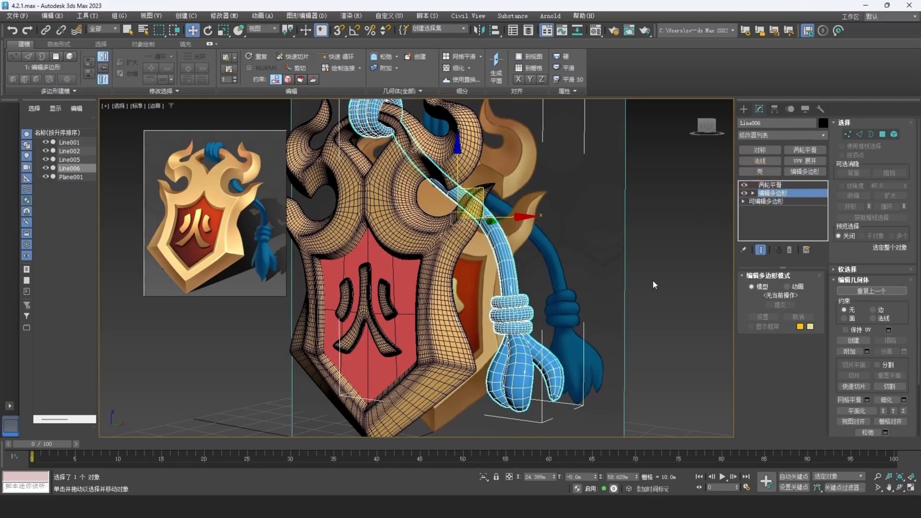
# - Hide TurboSmooth on the rope and chamfer the tassel's structural edge loops by about 0.75 m into three supporting edges
pyautogui.click(744, 186)
pyautogui.moveTo(461, 357); pyautogui.dragTo(402, 268, button='middle')
pyautogui.scroll(4, 476, 287)
pyautogui.press('2')
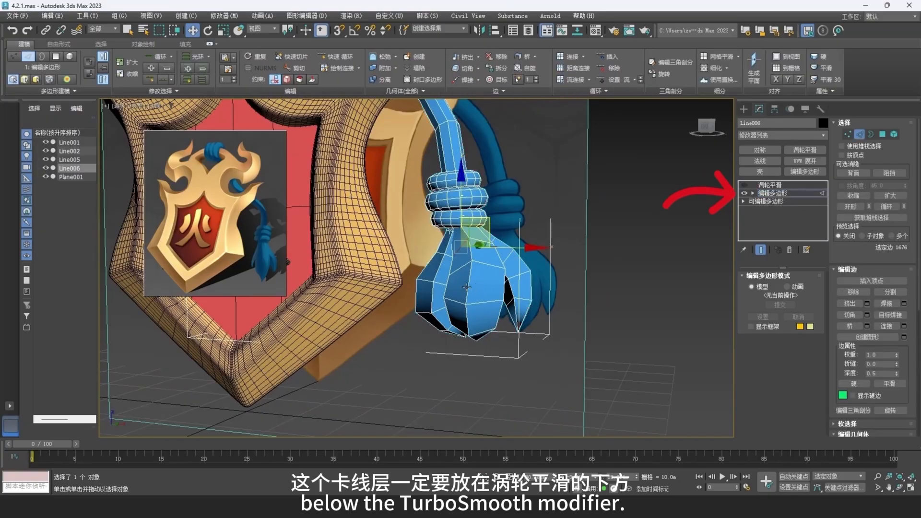
pyautogui.doubleClick(468, 288)
pyautogui.scroll(3, 467, 288)
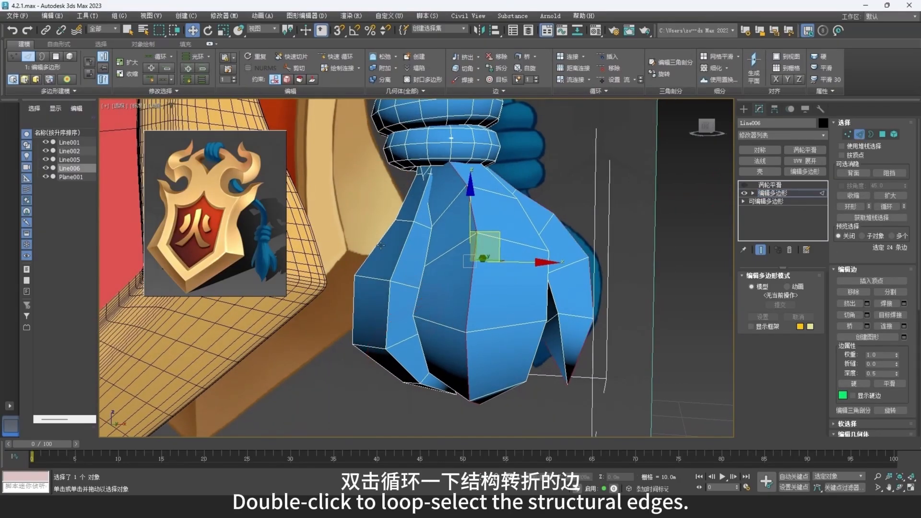
pyautogui.rightClick(556, 300)
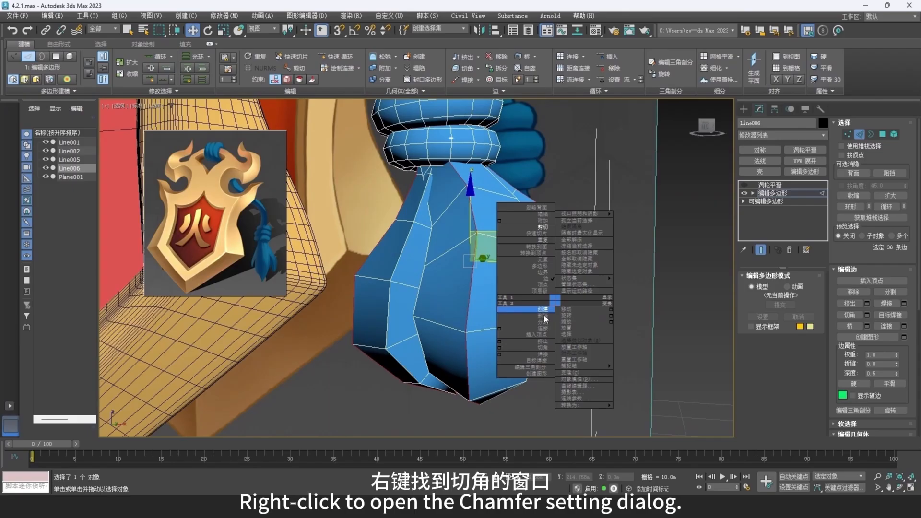
pyautogui.click(500, 348)
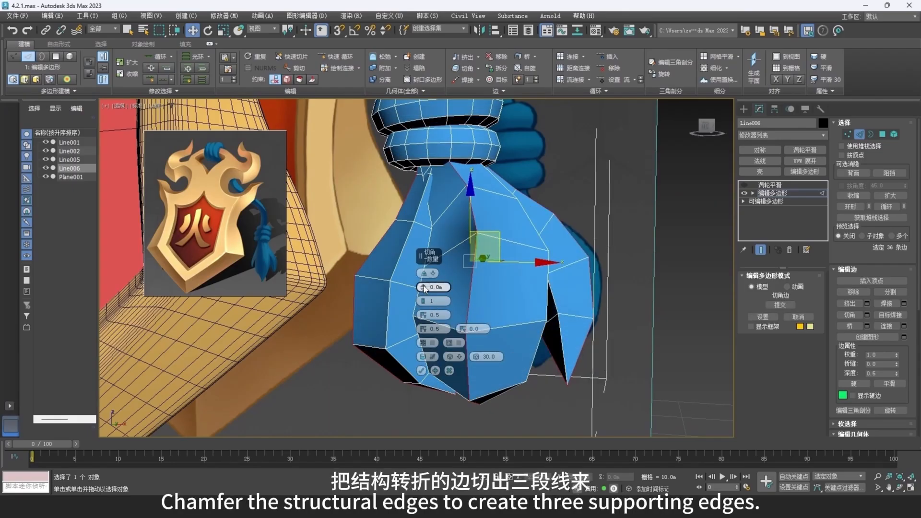
pyautogui.moveTo(423, 287); pyautogui.dragTo(423, 284)
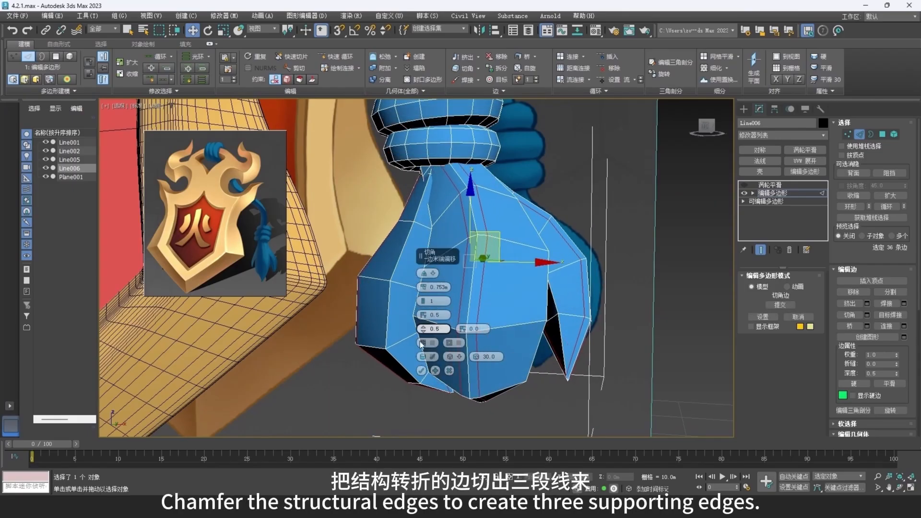
pyautogui.click(421, 371)
# - Chamfer the tassel strands' edge loops running in the other direction into three supporting edges as well
pyautogui.keyDown('alt'); pyautogui.moveTo(484, 353); pyautogui.dragTo(511, 332, button='middle'); pyautogui.keyUp('alt')
pyautogui.doubleClick(521, 288)
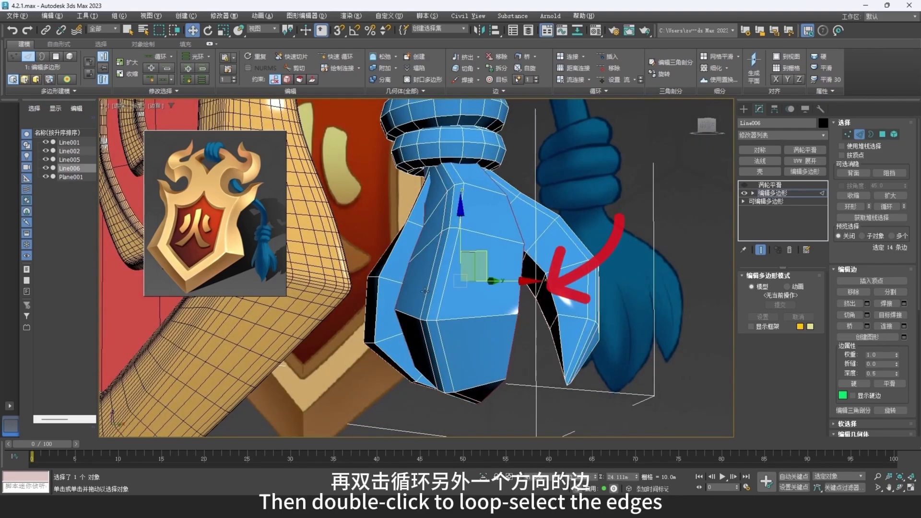
pyautogui.keyDown('alt'); pyautogui.moveTo(352, 285); pyautogui.dragTo(465, 309, button='middle'); pyautogui.keyUp('alt')
pyautogui.doubleClick(381, 291)
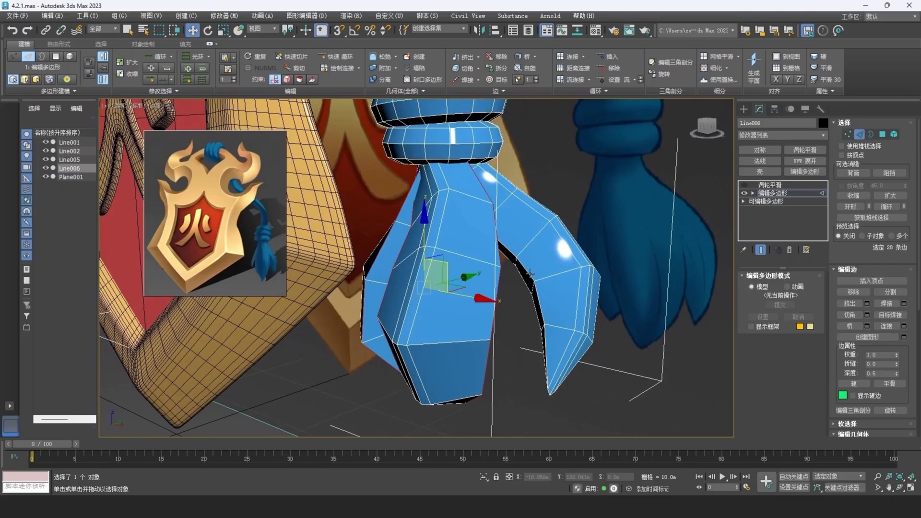
pyautogui.doubleClick(541, 283)
pyautogui.keyDown('alt'); pyautogui.moveTo(541, 283); pyautogui.dragTo(579, 282, button='middle'); pyautogui.keyUp('alt')
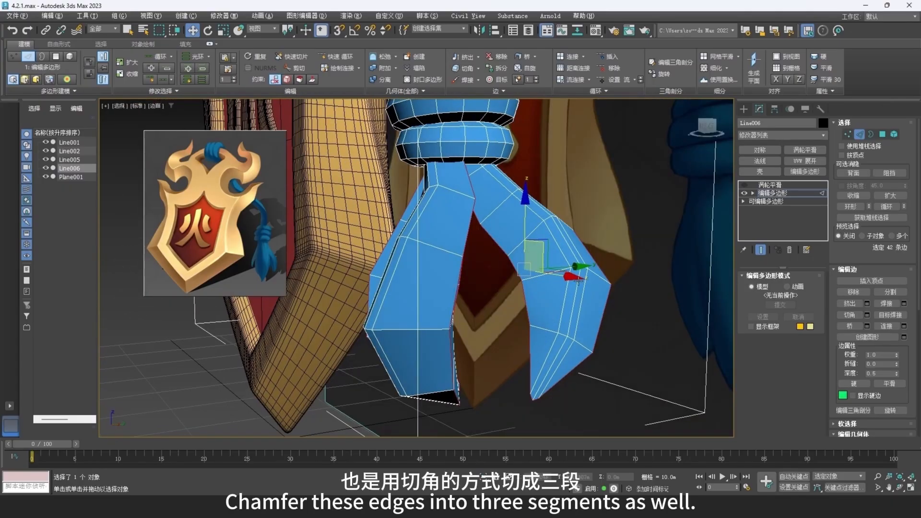
pyautogui.rightClick(506, 259)
pyautogui.click(447, 304)
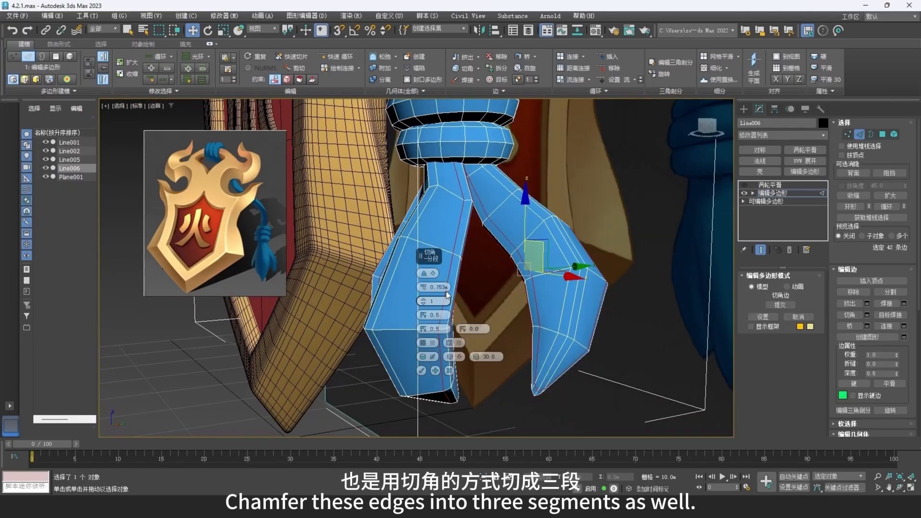
pyautogui.keyDown('alt'); pyautogui.moveTo(460, 279); pyautogui.dragTo(447, 336, button='middle'); pyautogui.keyUp('alt')
pyautogui.click(422, 371)
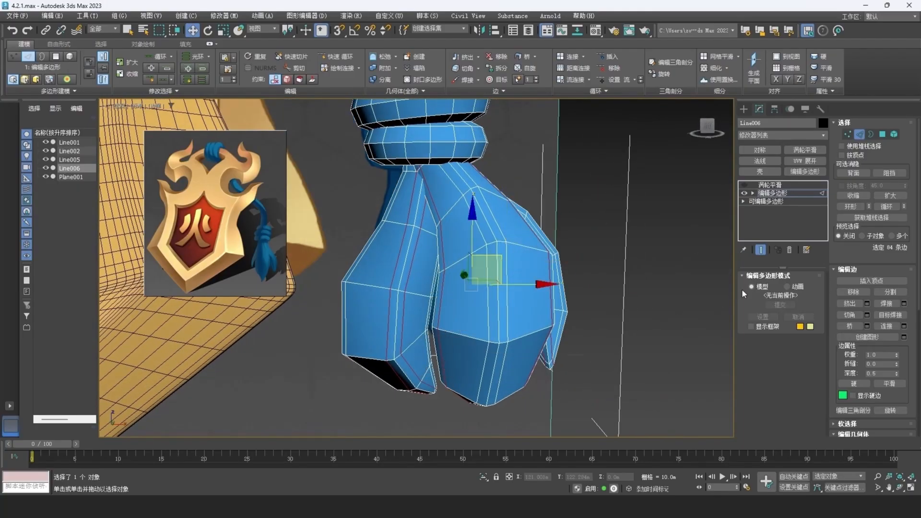
# - Turn TurboSmooth back on for the rope, set its iterations to 2 and deselect the rope
pyautogui.click(860, 135)
pyautogui.click(763, 184)
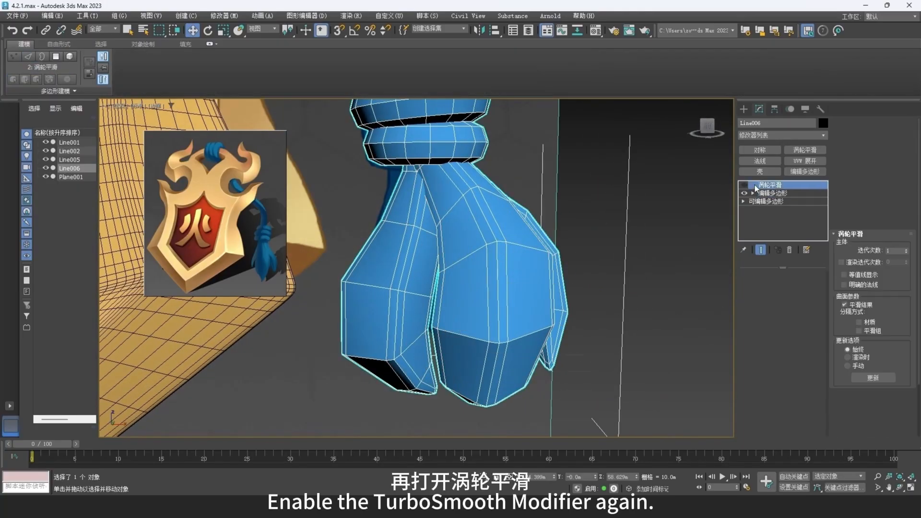
pyautogui.click(746, 186)
pyautogui.click(746, 186)
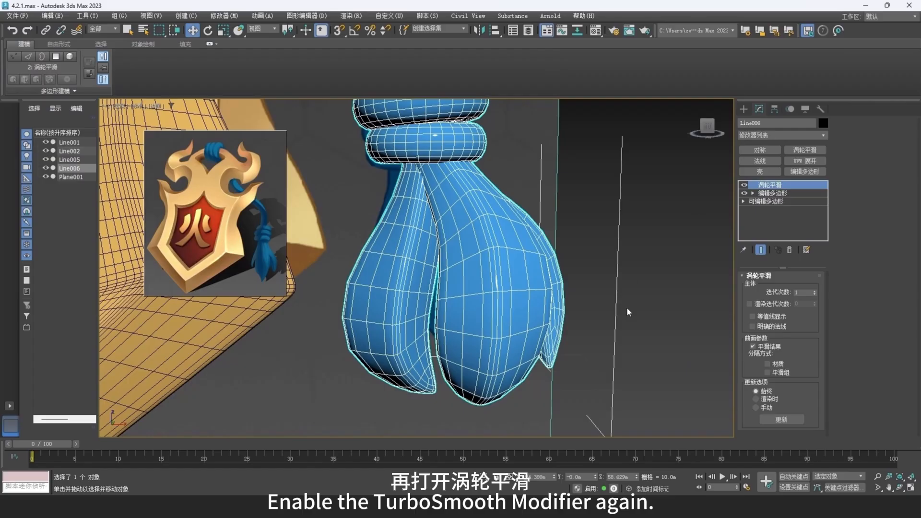
pyautogui.click(814, 291)
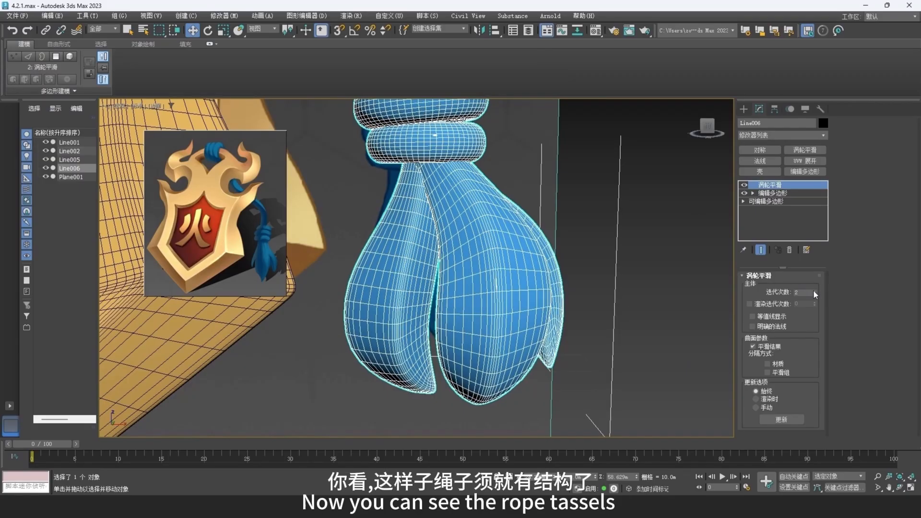
pyautogui.click(672, 304)
pyautogui.scroll(-8, 570, 323)
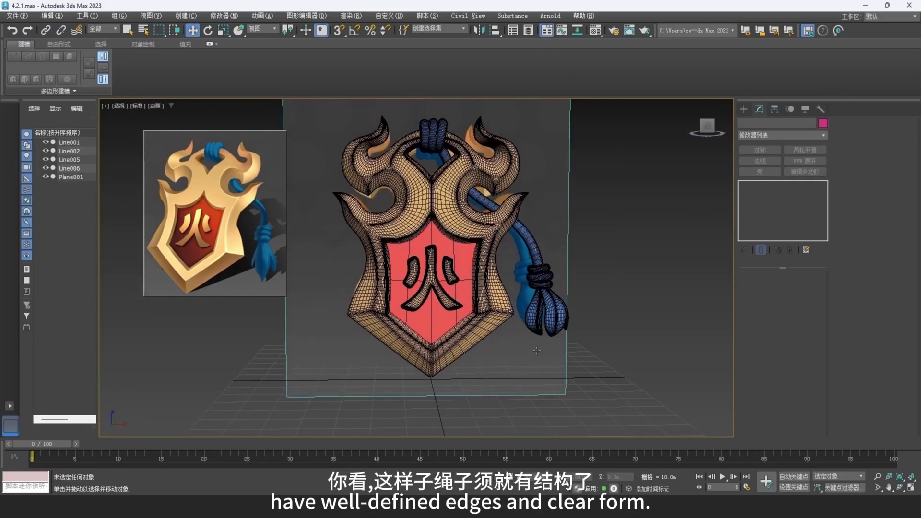
# - Hide the wireframe edges and delete the front reference plane behind the badge
pyautogui.moveTo(537, 350)
pyautogui.keyDown('alt'); pyautogui.mouseDown(button='middle')
pyautogui.moveTo(528, 349)
pyautogui.moveTo(545, 346)
pyautogui.moveTo(552, 360)
pyautogui.moveTo(522, 357)
pyautogui.mouseUp(button='middle'); pyautogui.keyUp('alt')
pyautogui.press('F4')
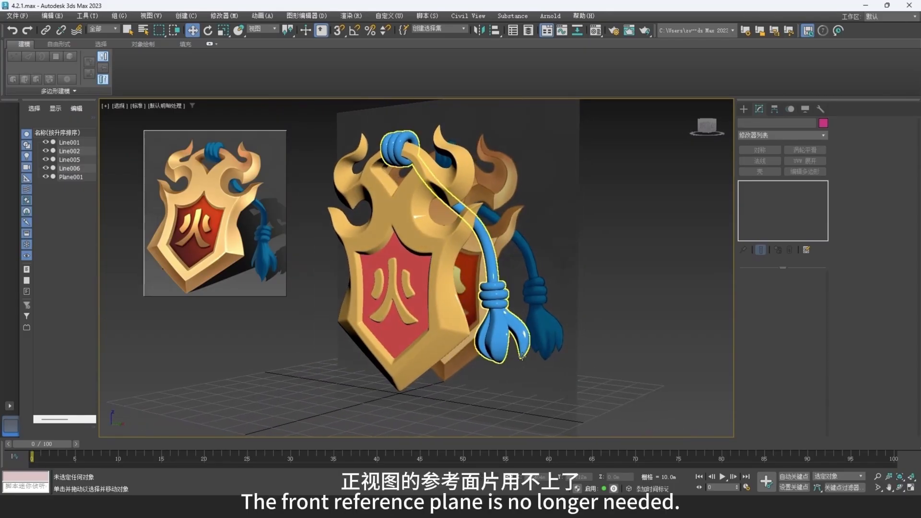
pyautogui.moveTo(528, 307); pyautogui.dragTo(538, 311, button='middle')
pyautogui.click(556, 256)
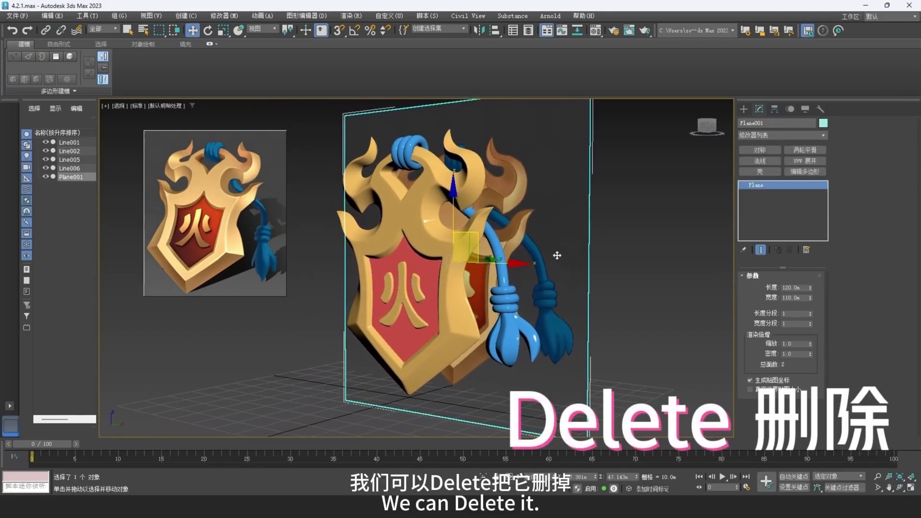
pyautogui.press('Delete')
pyautogui.keyDown('alt'); pyautogui.moveTo(554, 253); pyautogui.dragTo(559, 292, button='middle'); pyautogui.keyUp('alt')
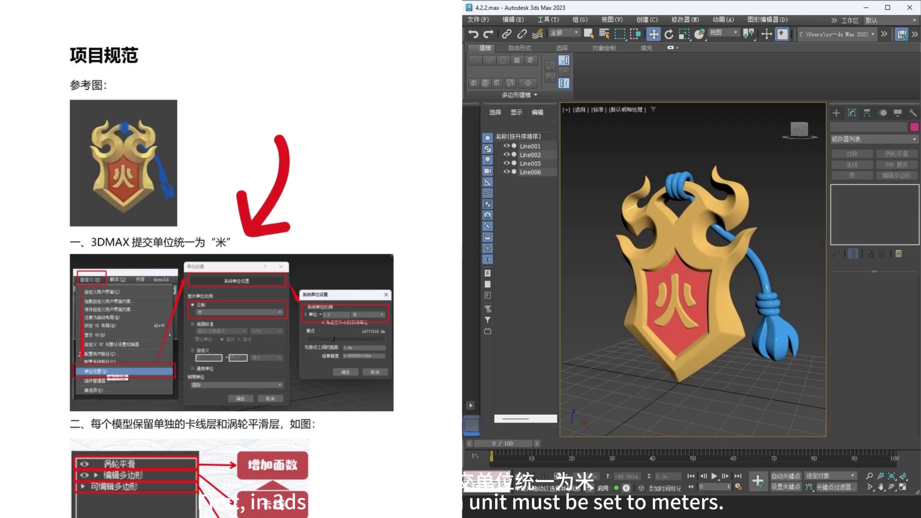
# - Check the display and system unit scales in the unit setup against the required meters
pyautogui.click(835, 20)
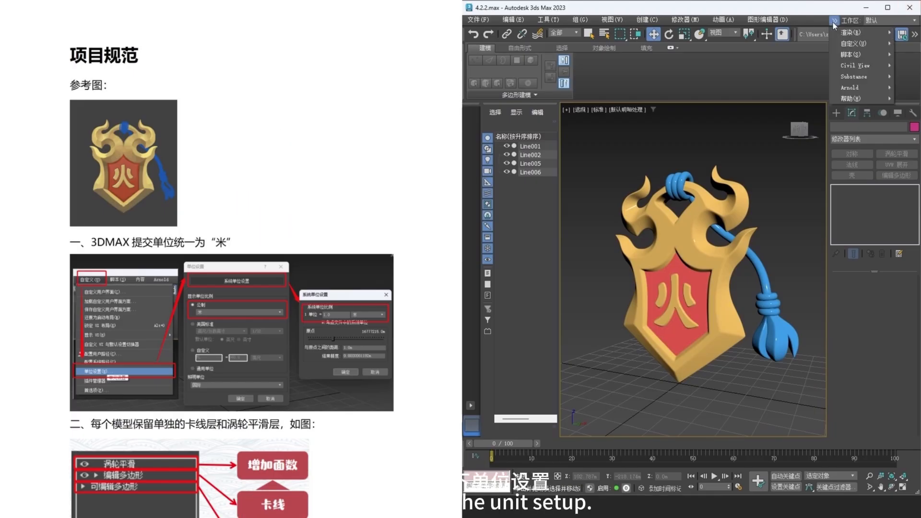
pyautogui.moveTo(850, 43)
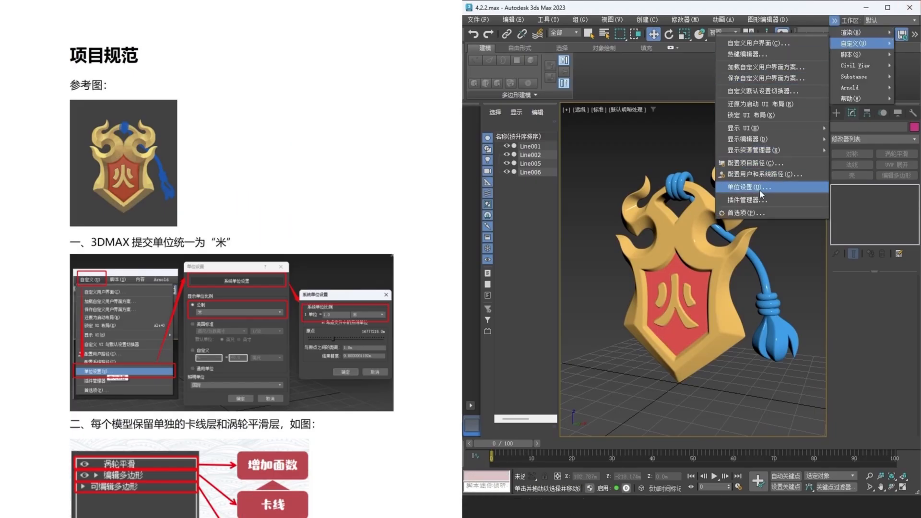
pyautogui.click(763, 187)
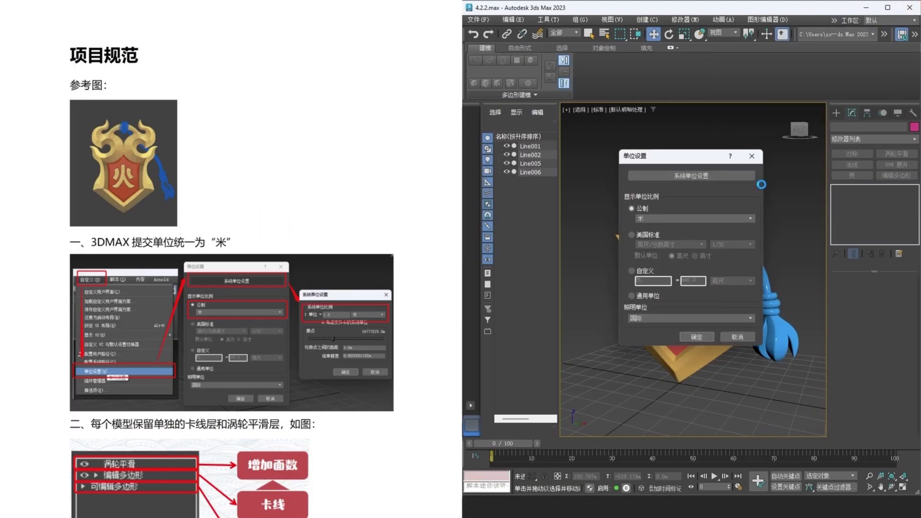
pyautogui.click(718, 177)
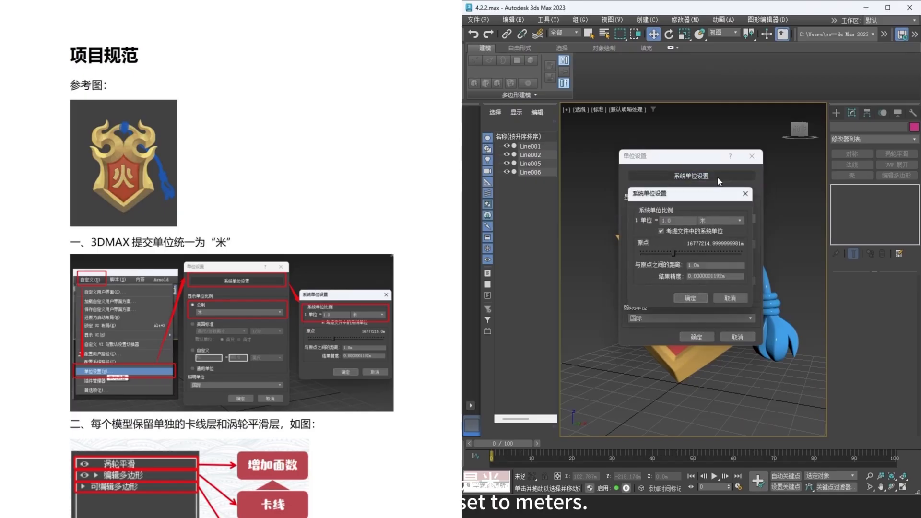
pyautogui.click(701, 298)
pyautogui.click(709, 339)
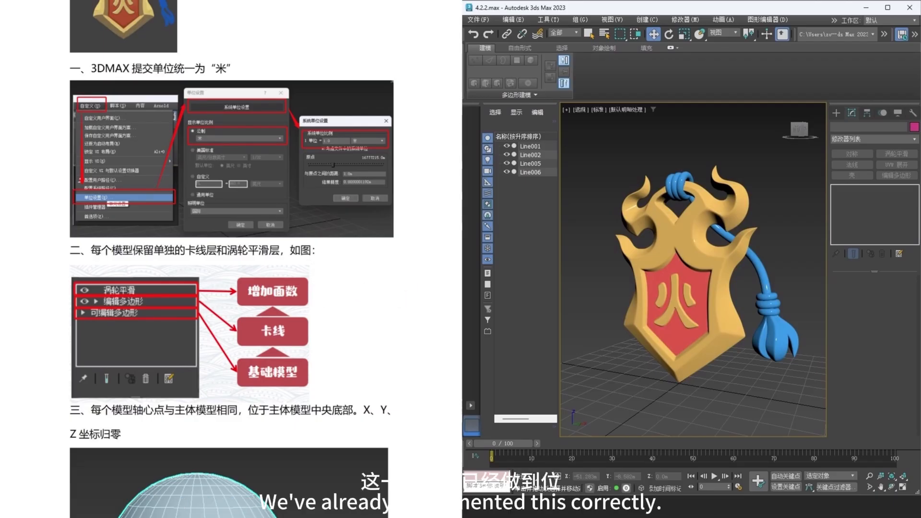
# - Set the red shield panel's pivot to Z 0 with only the pivot affected
pyautogui.click(664, 222)
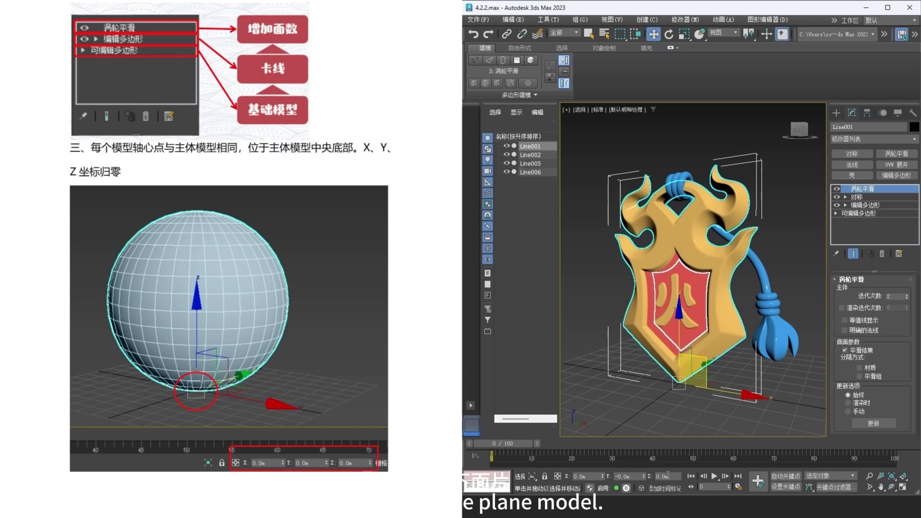
pyautogui.click(684, 338)
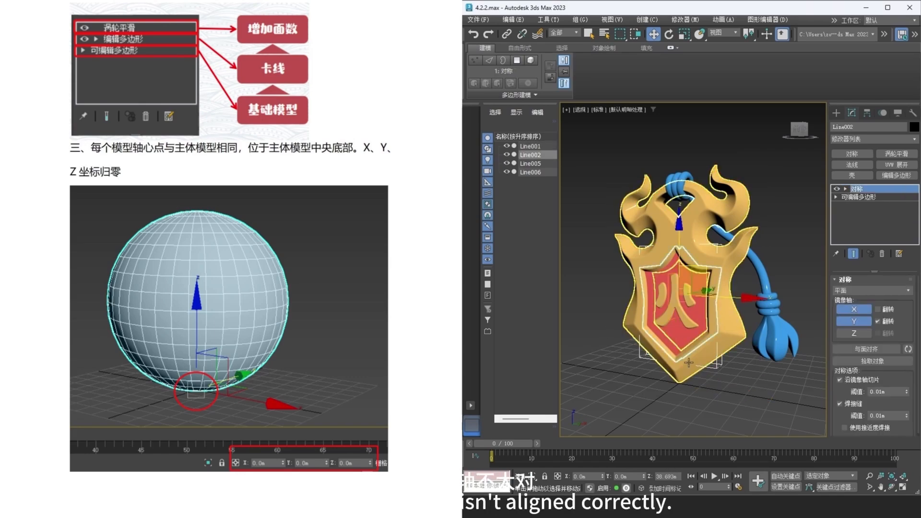
pyautogui.click(869, 112)
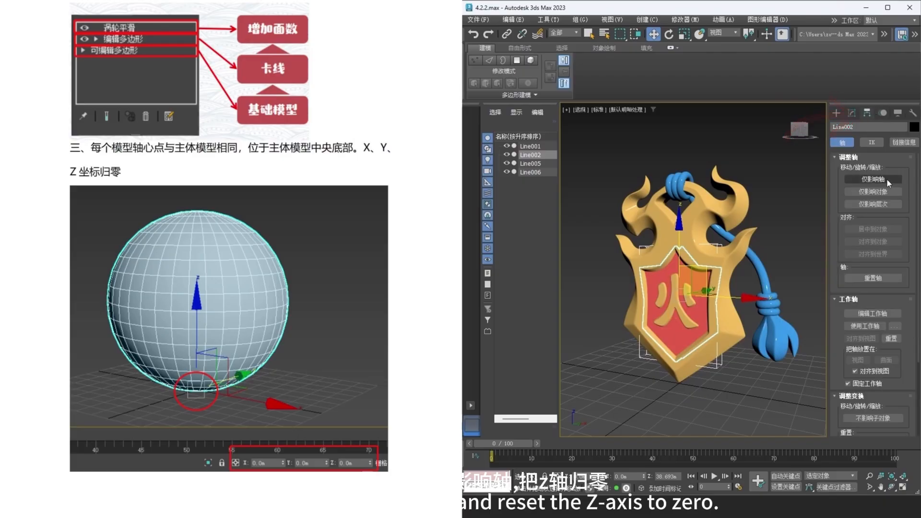
pyautogui.click(885, 179)
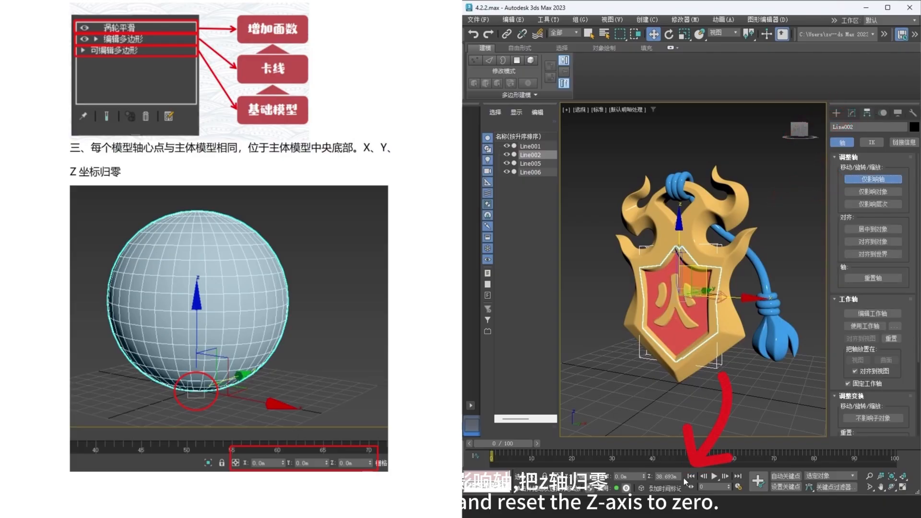
pyautogui.doubleClick(668, 477)
pyautogui.write('0')
pyautogui.press('Return')
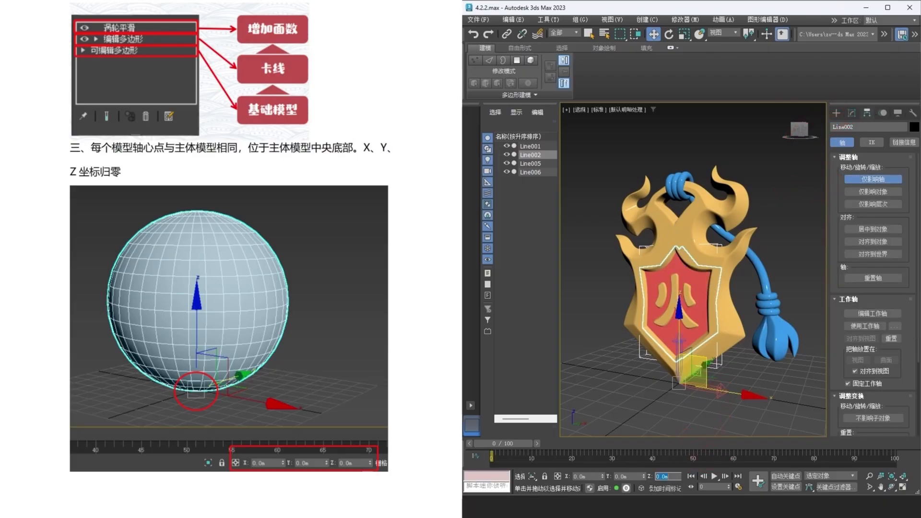
# - Reset the Fire character's pivot to X 0, Y 0 and Z 0
pyautogui.click(686, 300)
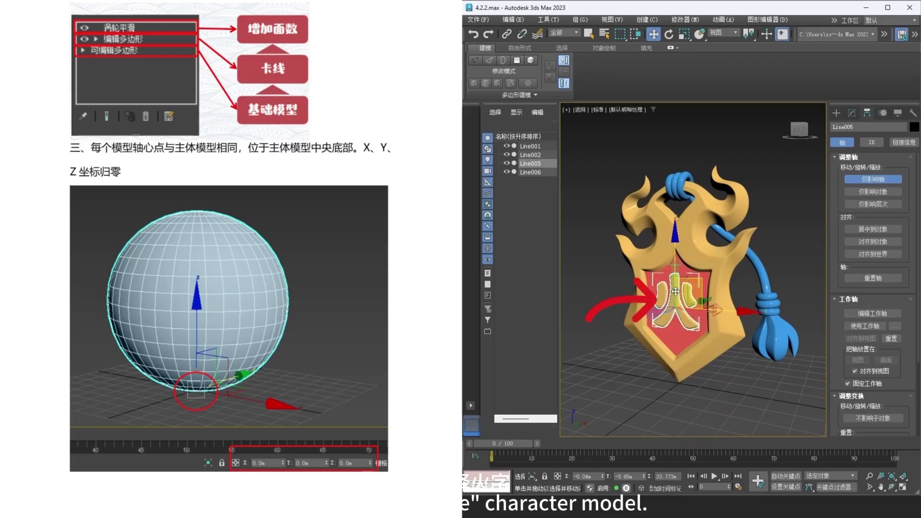
pyautogui.rightClick(643, 476)
pyautogui.rightClick(603, 476)
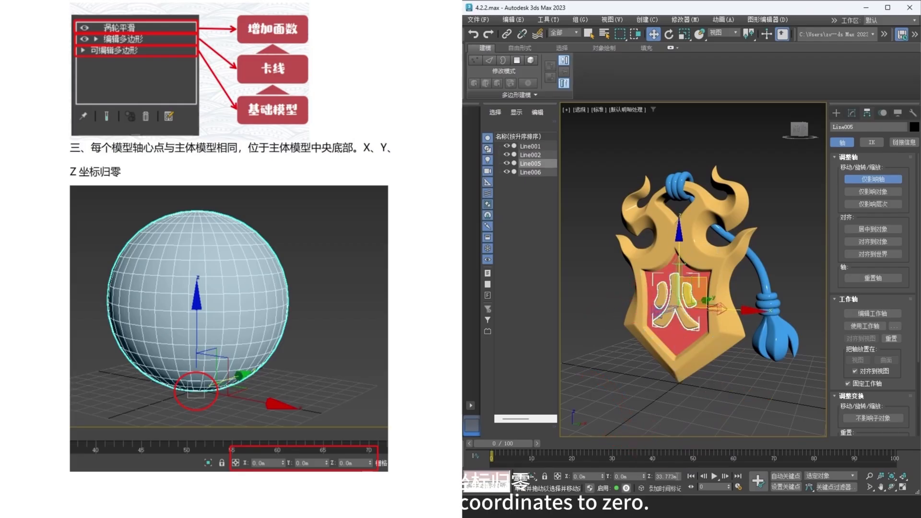
pyautogui.rightClick(679, 476)
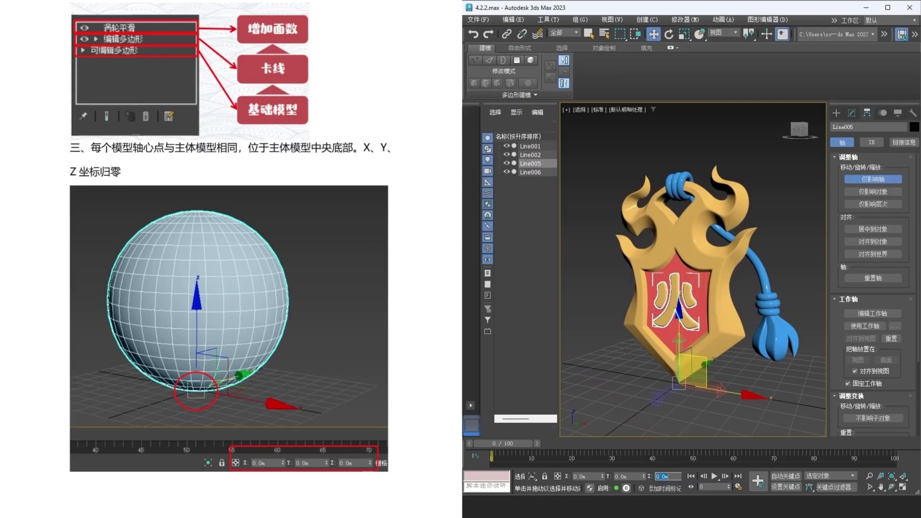
# - Reset the blue rope's pivot to X 0, Y 0 and Z 0 and leave pivot-only adjustment
pyautogui.click(761, 360)
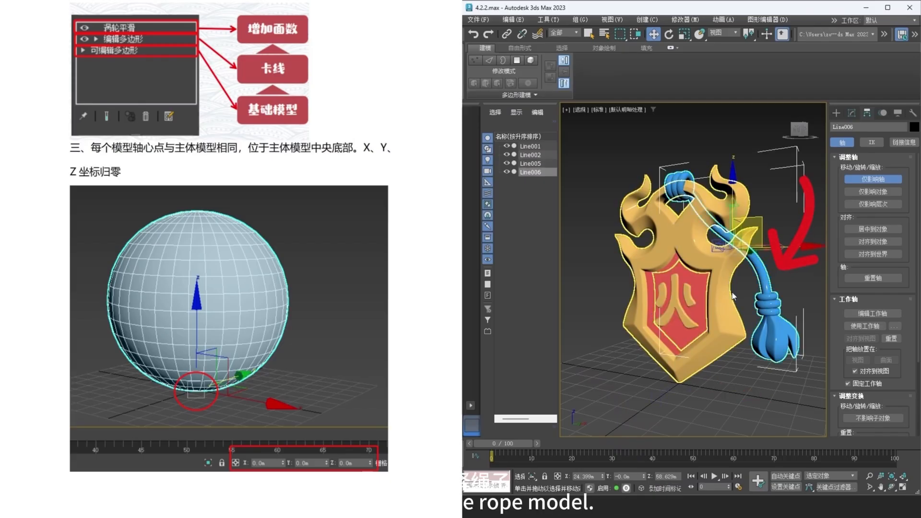
pyautogui.rightClick(603, 477)
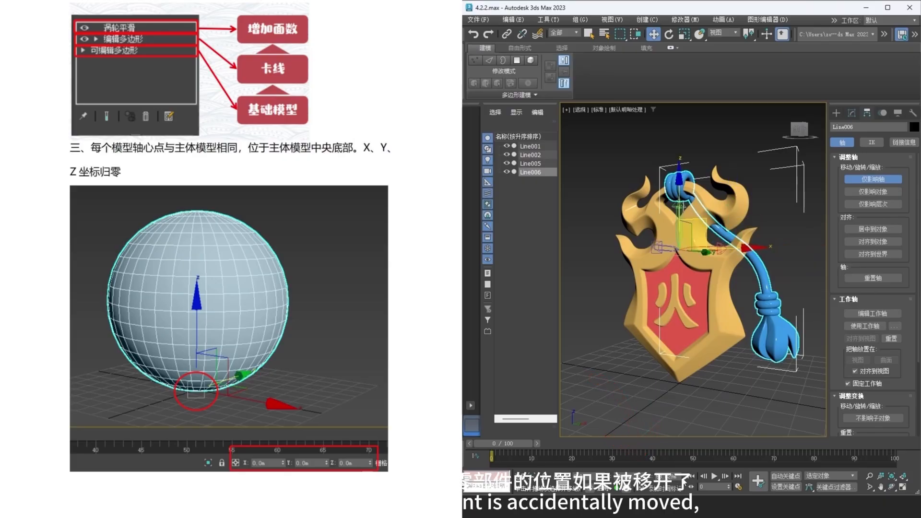
pyautogui.doubleClick(676, 479)
pyautogui.write('0')
pyautogui.press('Return')
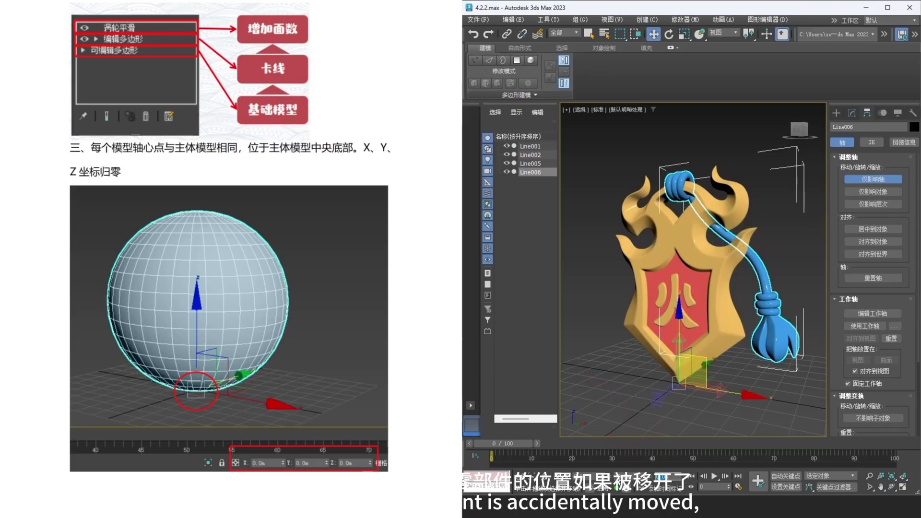
pyautogui.click(860, 183)
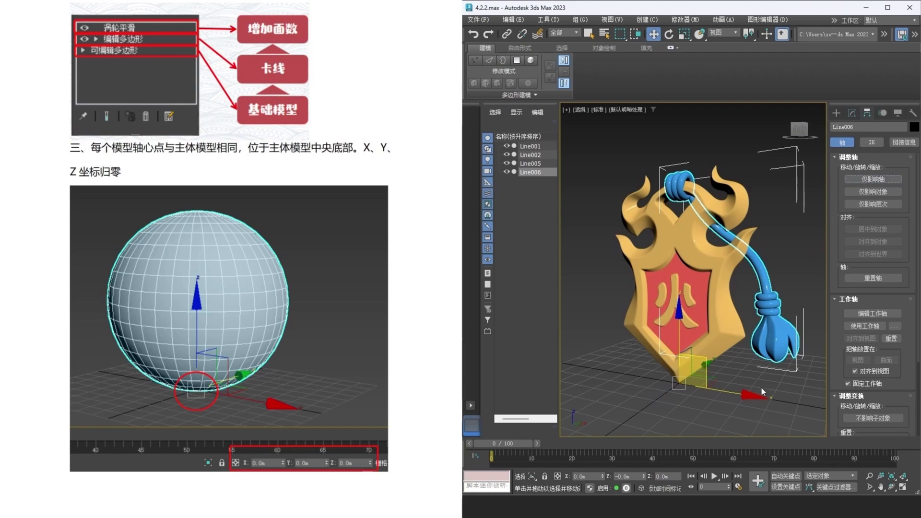
# - Check the pivot positions of the Fire character and the blue rope
pyautogui.keyDown('alt'); pyautogui.moveTo(711, 377); pyautogui.dragTo(715, 380, button='middle'); pyautogui.keyUp('alt')
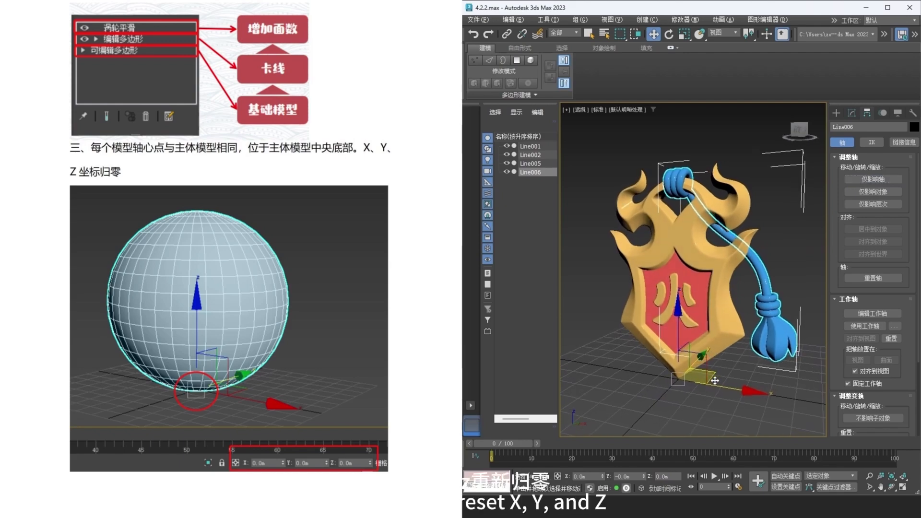
pyautogui.click(721, 401)
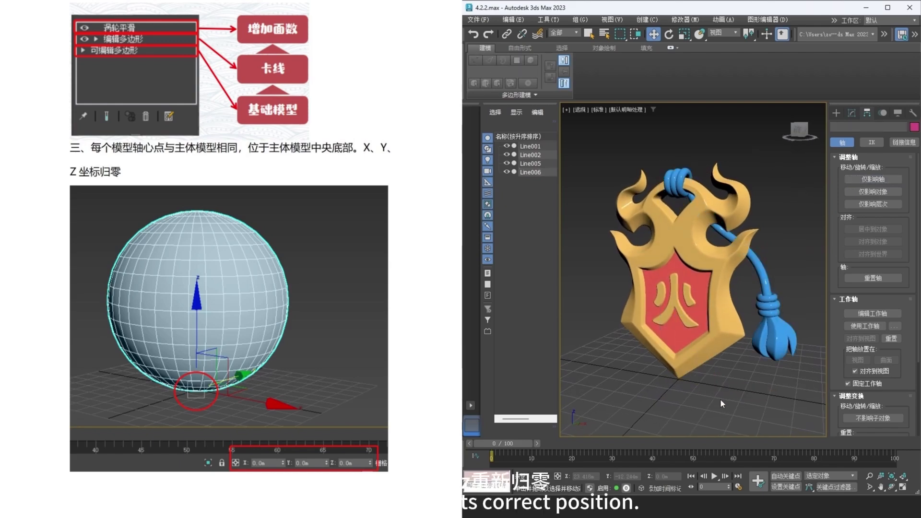
pyautogui.click(686, 320)
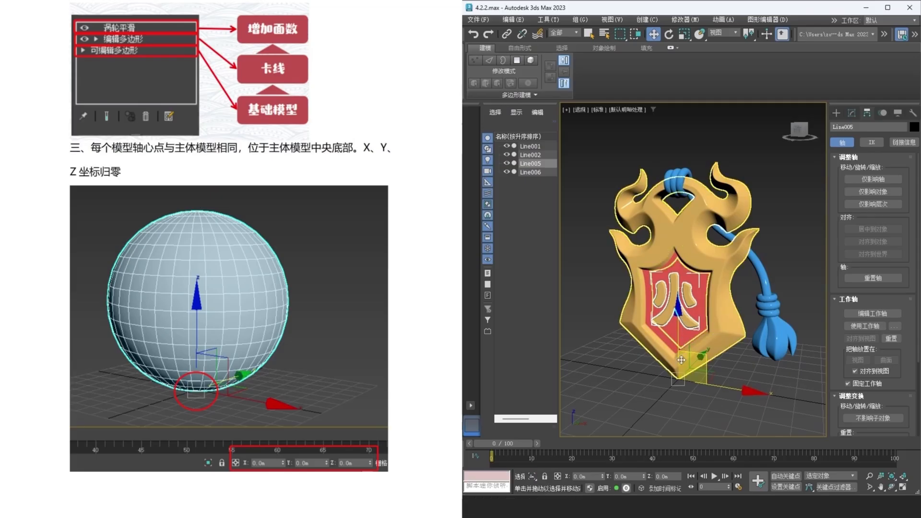
pyautogui.click(771, 336)
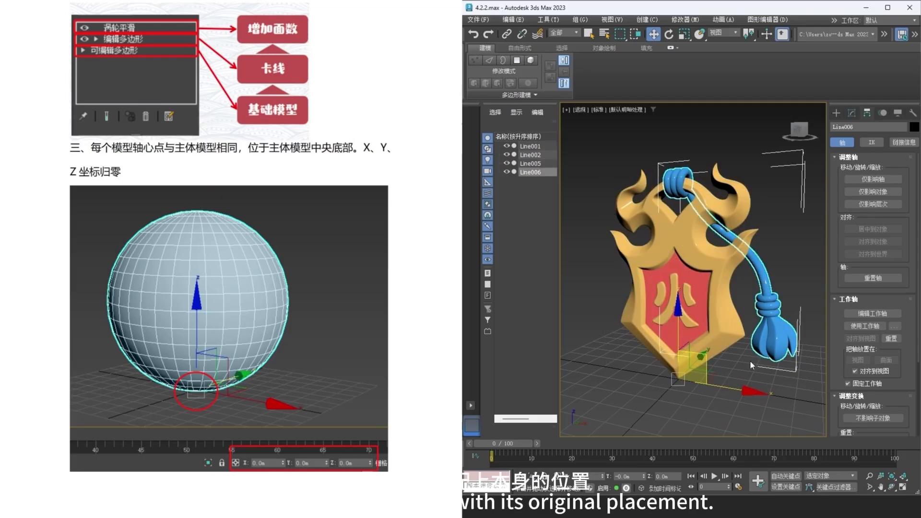
pyautogui.click(724, 408)
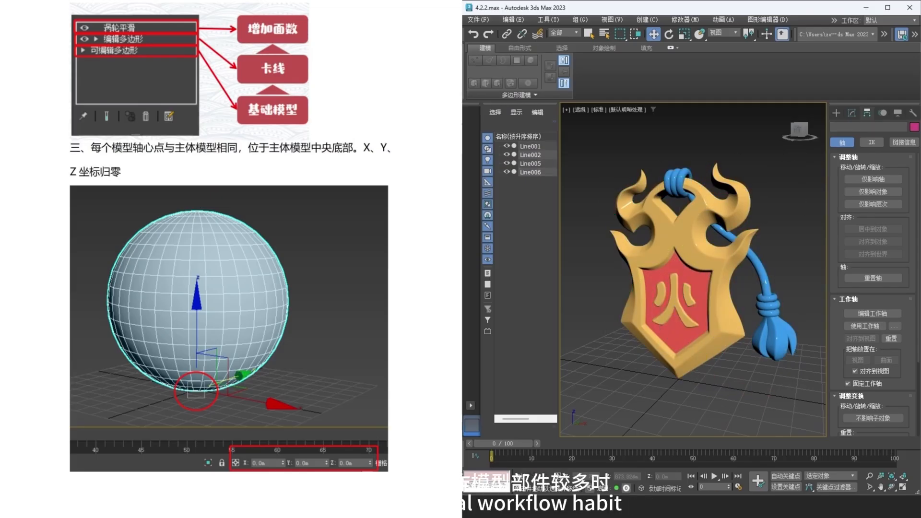